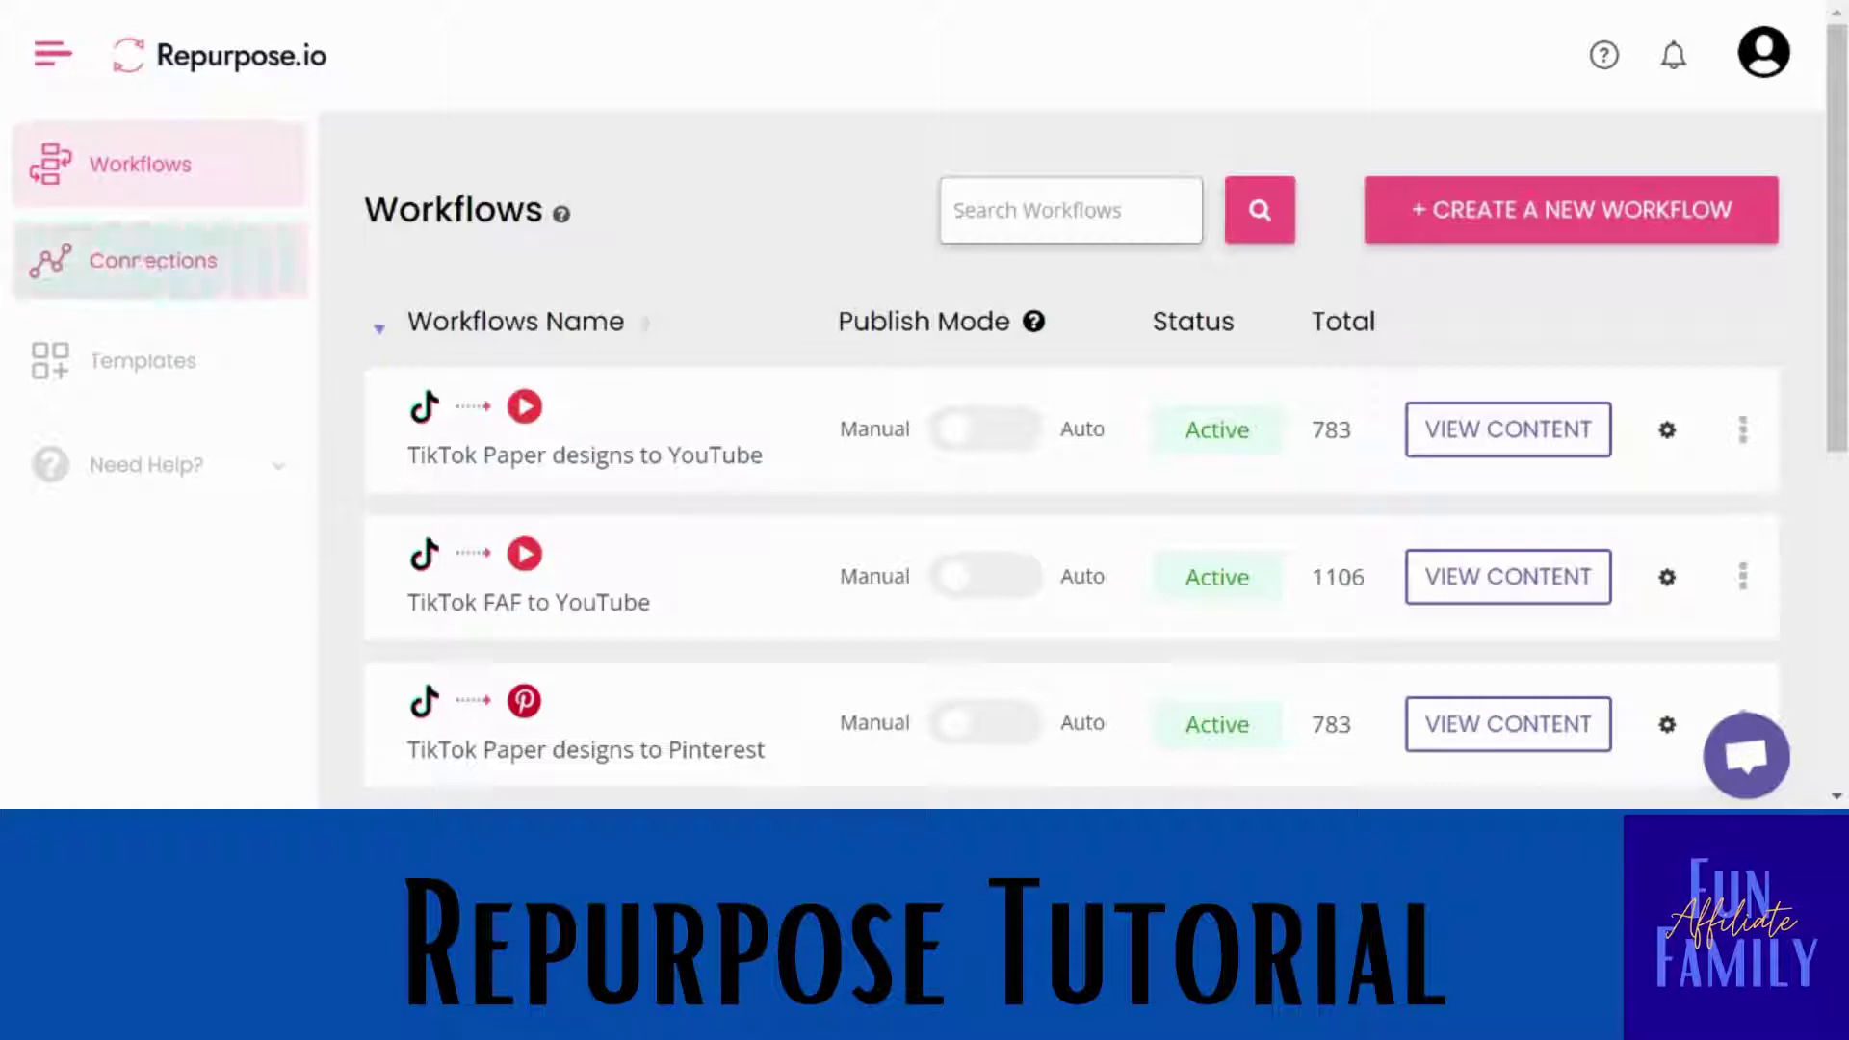
# - Review the linked YouTube, TikTok, Pinterest, Instagram and Google Drive accounts on My Connections
pyautogui.click(159, 262)
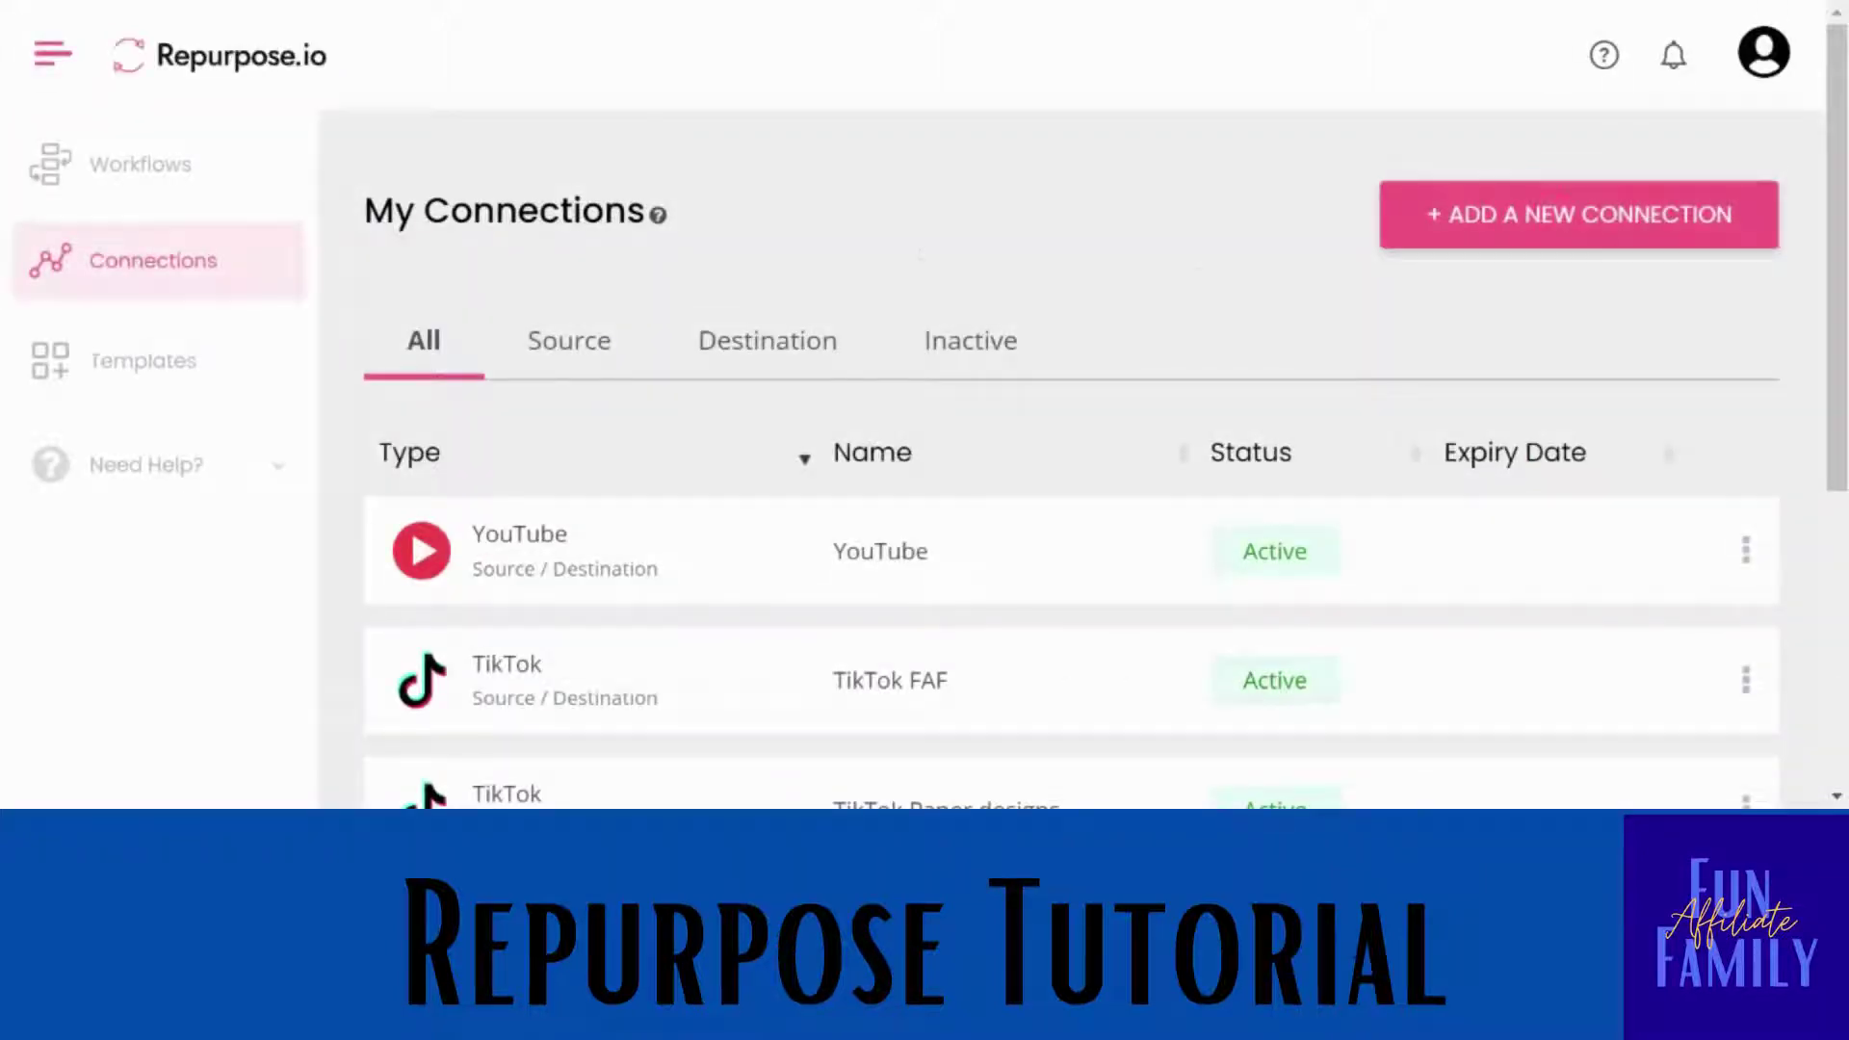
pyautogui.scroll(-3, 1069, 462)
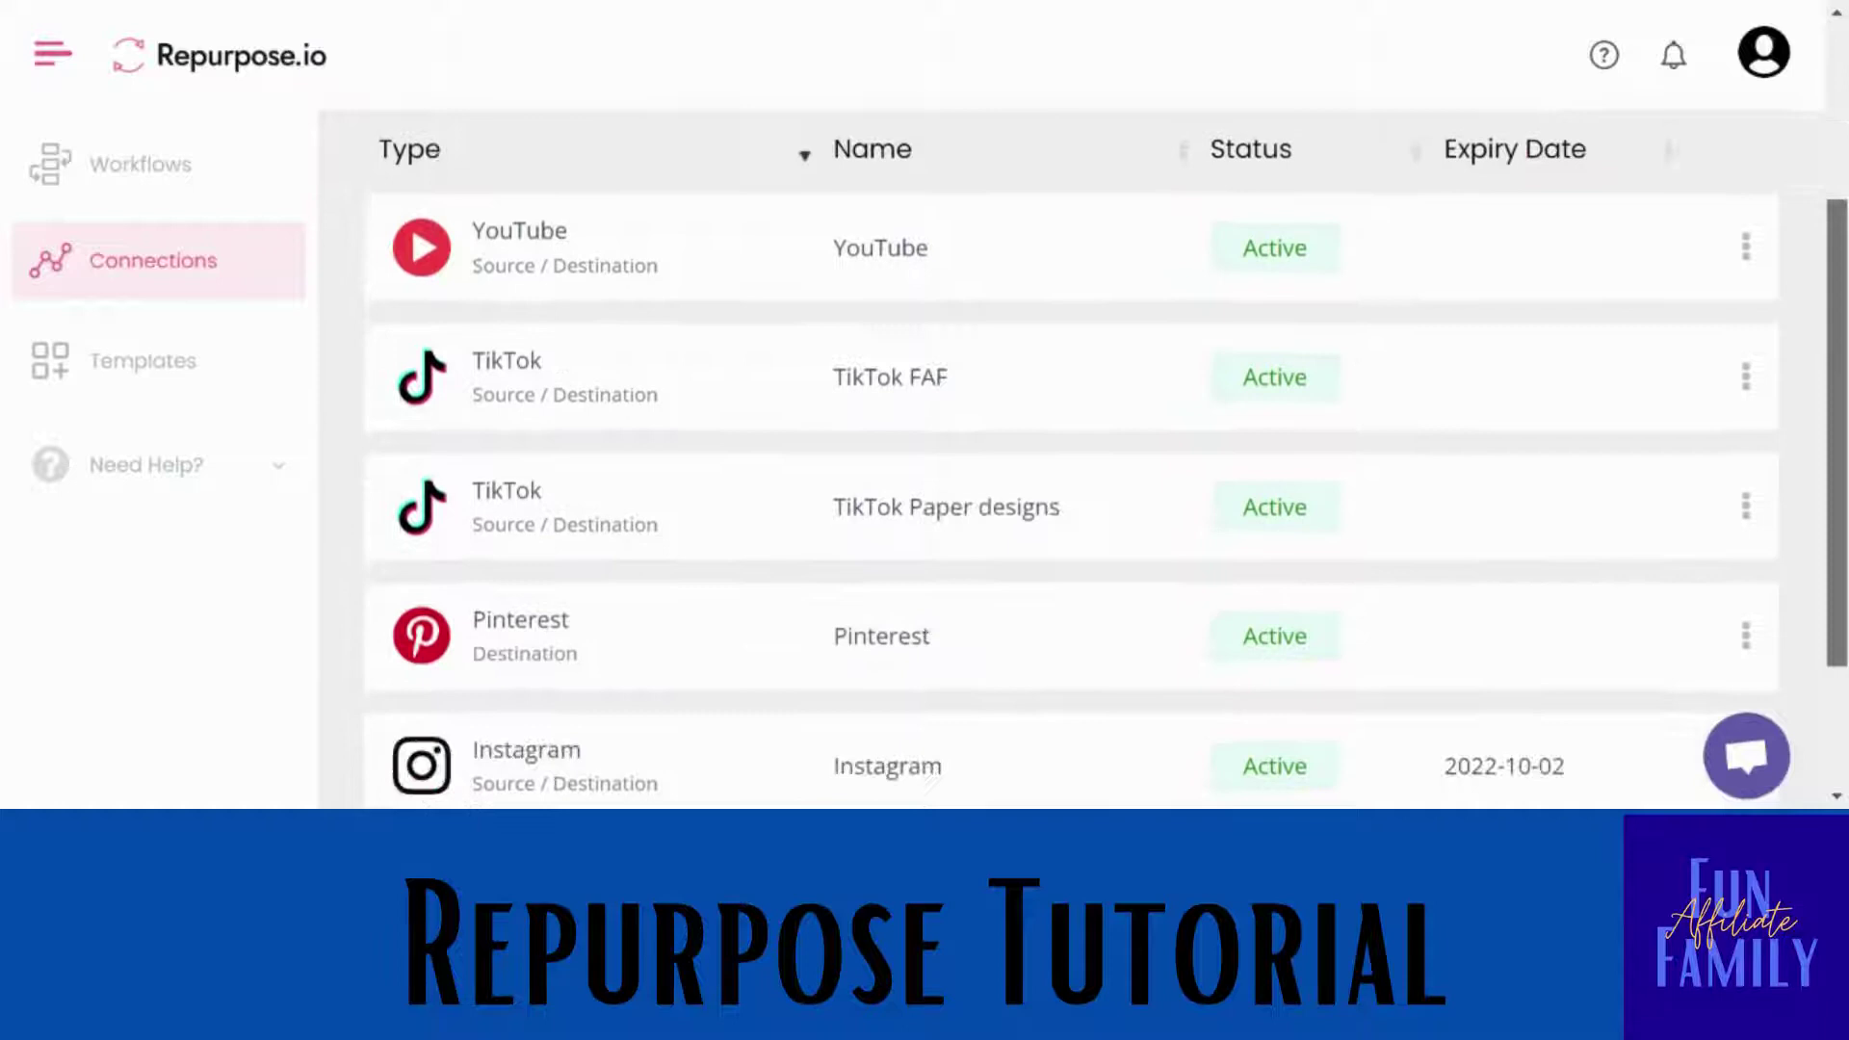
pyautogui.scroll(-2, 1819, 330)
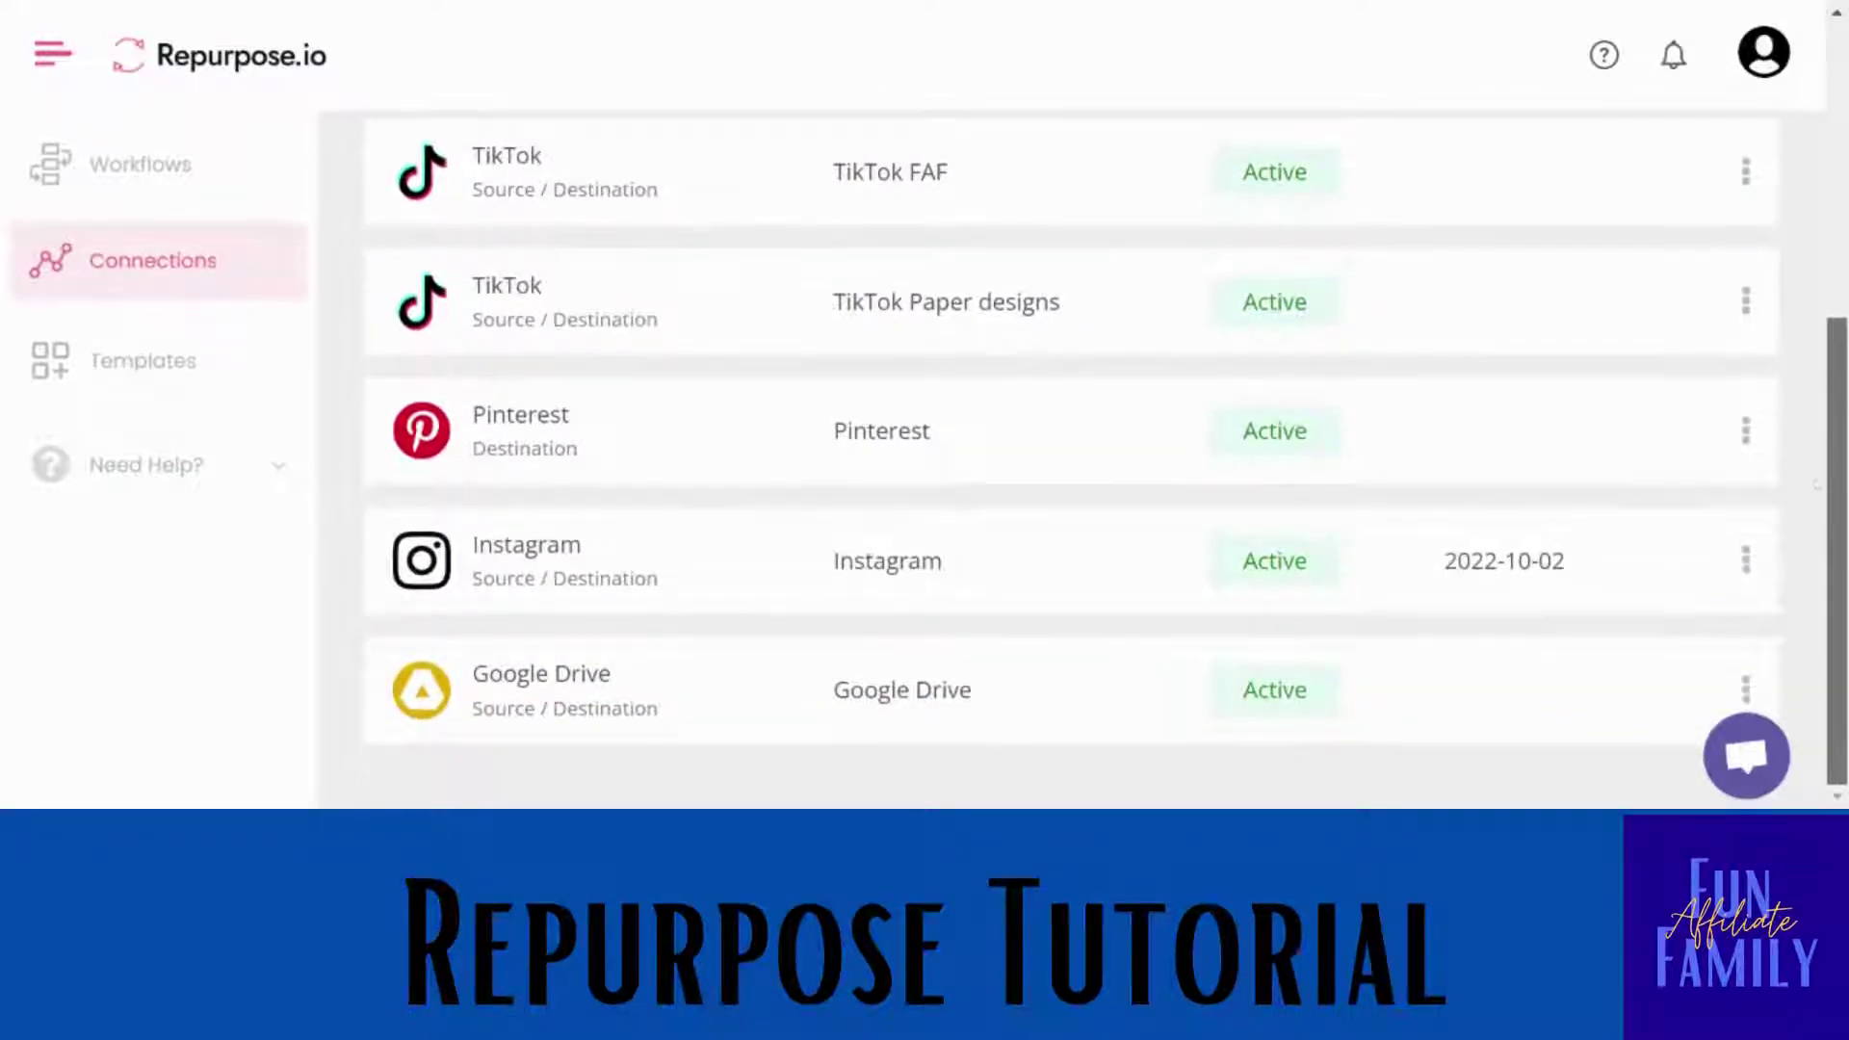
pyautogui.scroll(5, 1069, 462)
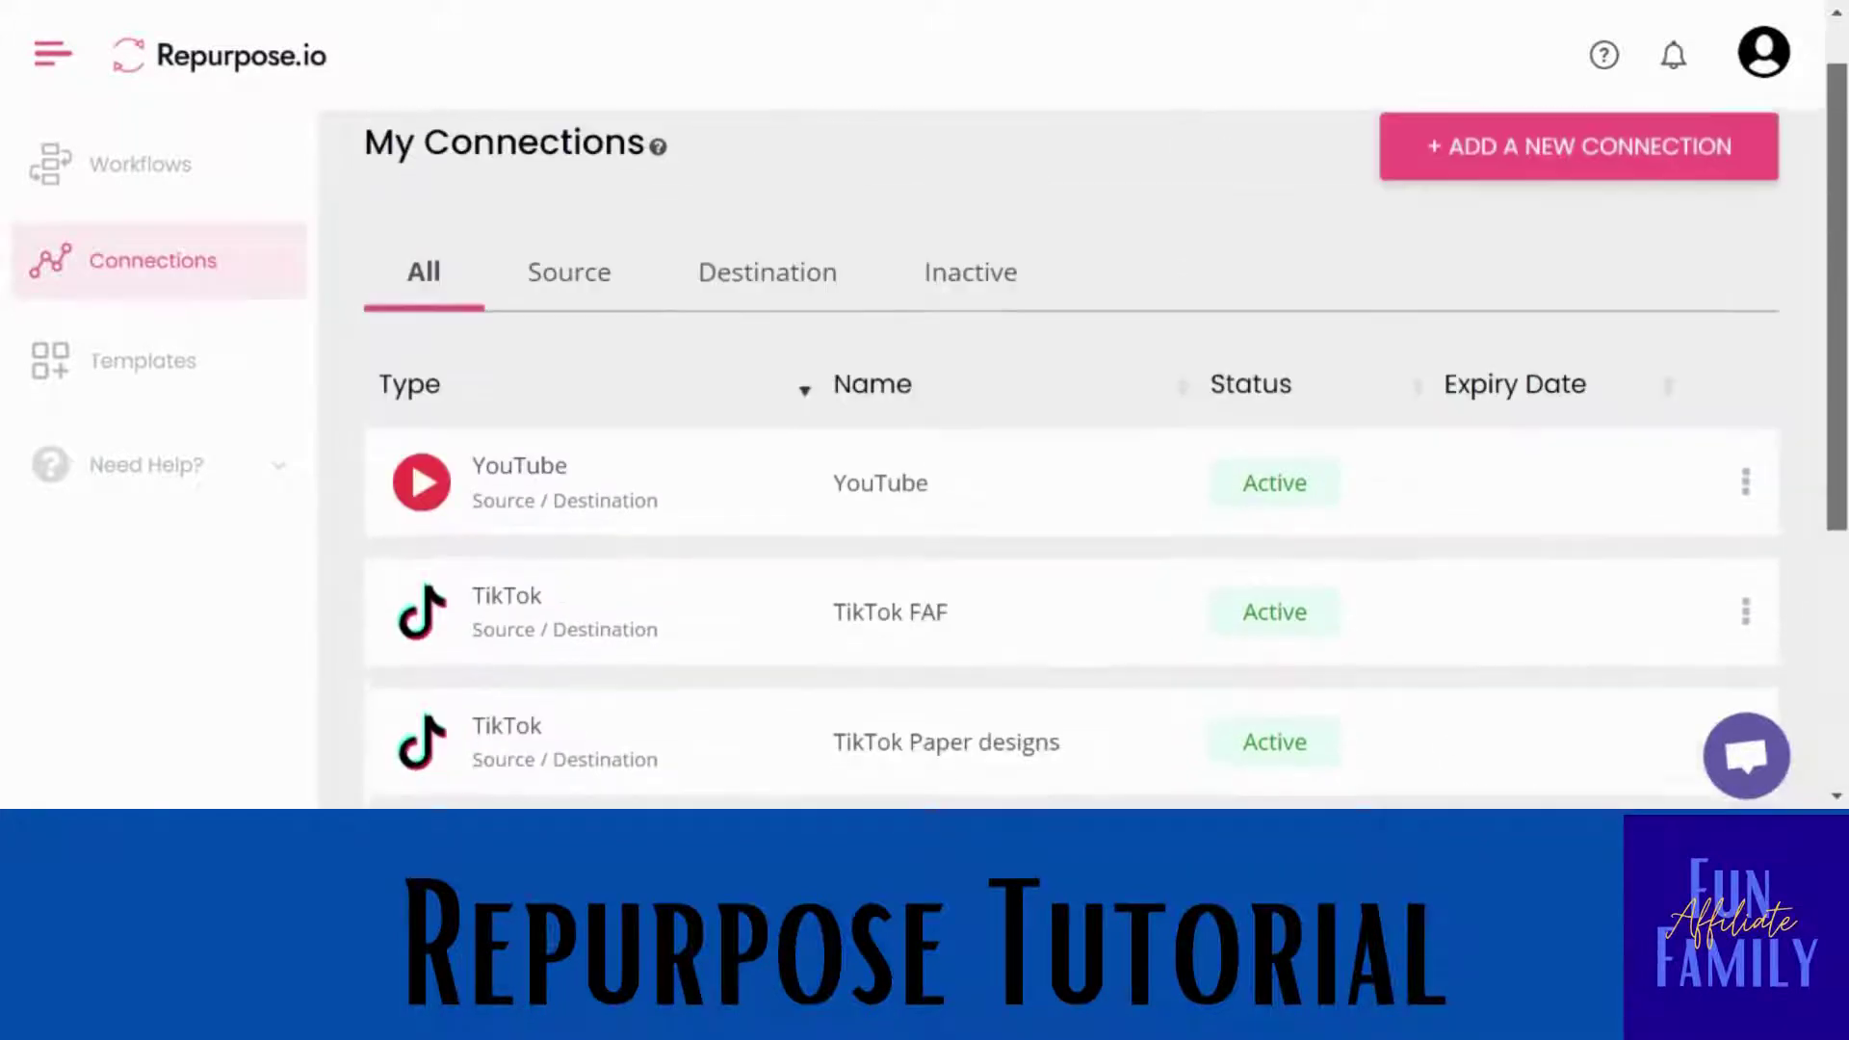
# - Begin a new connection and pick Facebook from the Select a Connection dialog
pyautogui.click(1660, 198)
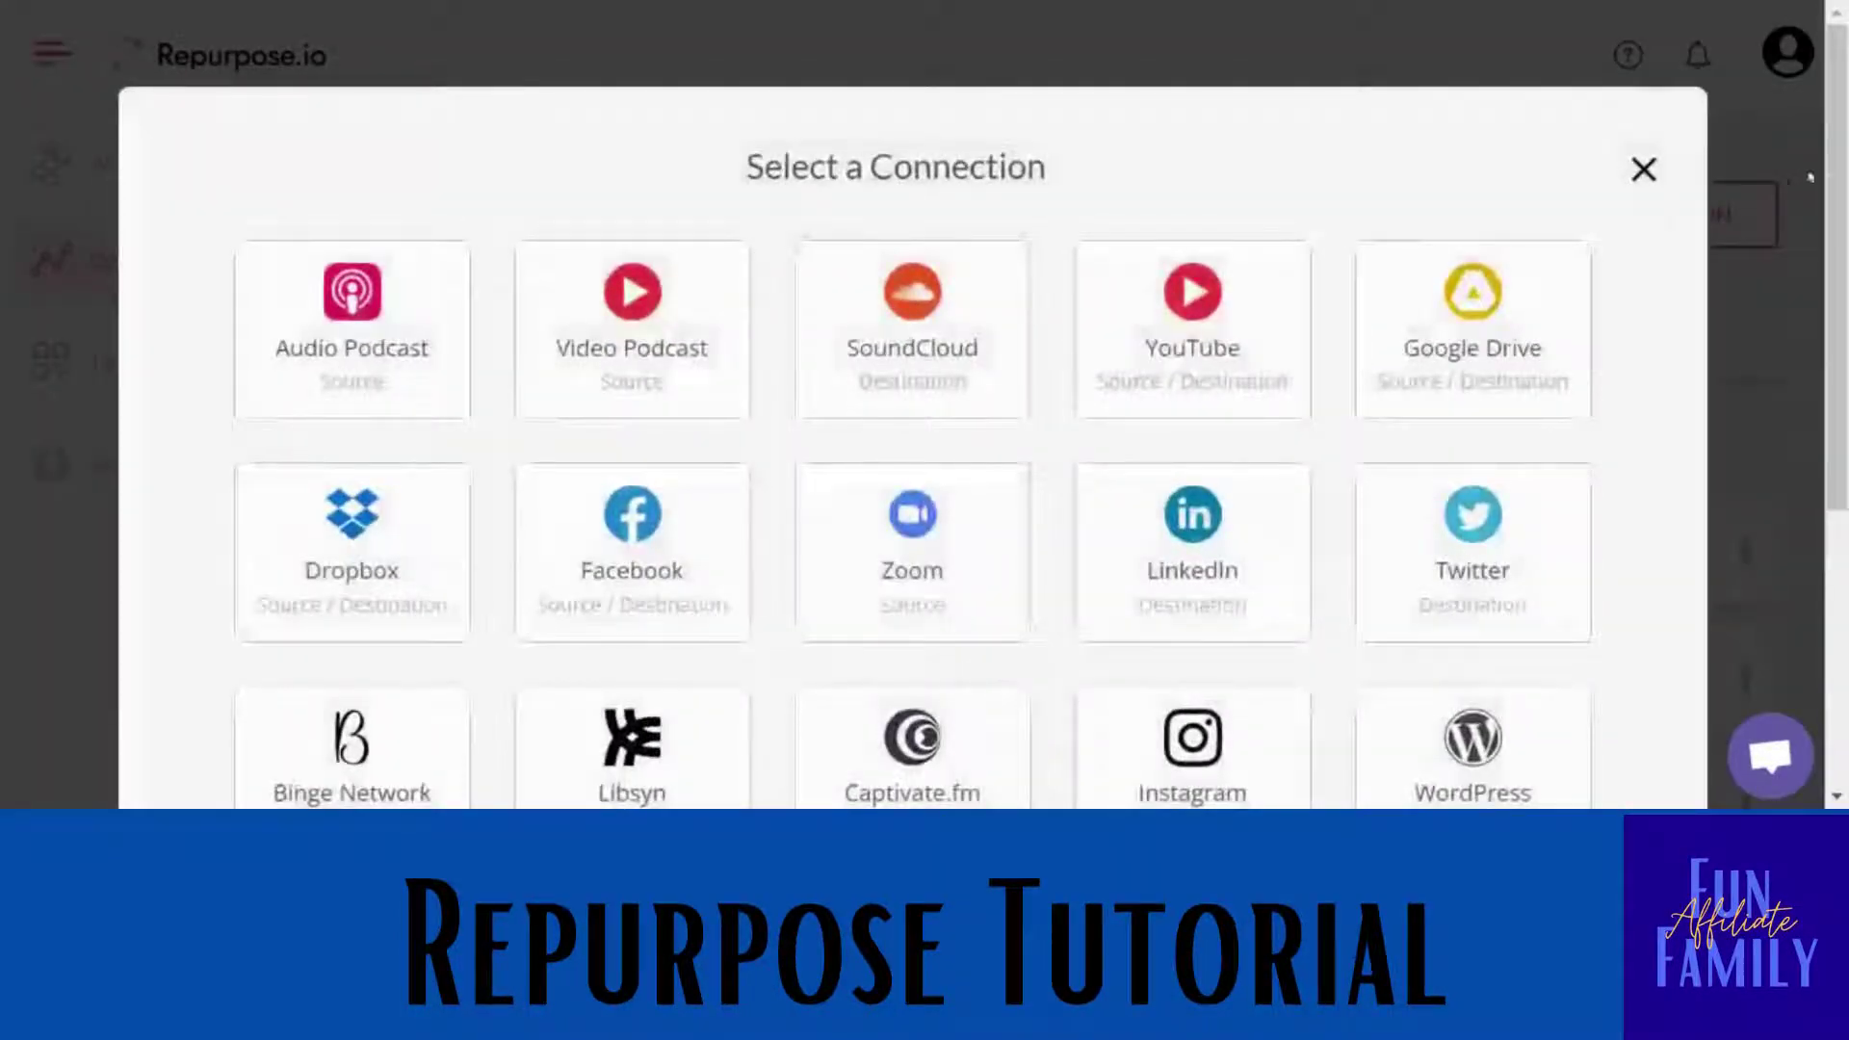
pyautogui.moveTo(1836, 185); pyautogui.dragTo(1833, 312)
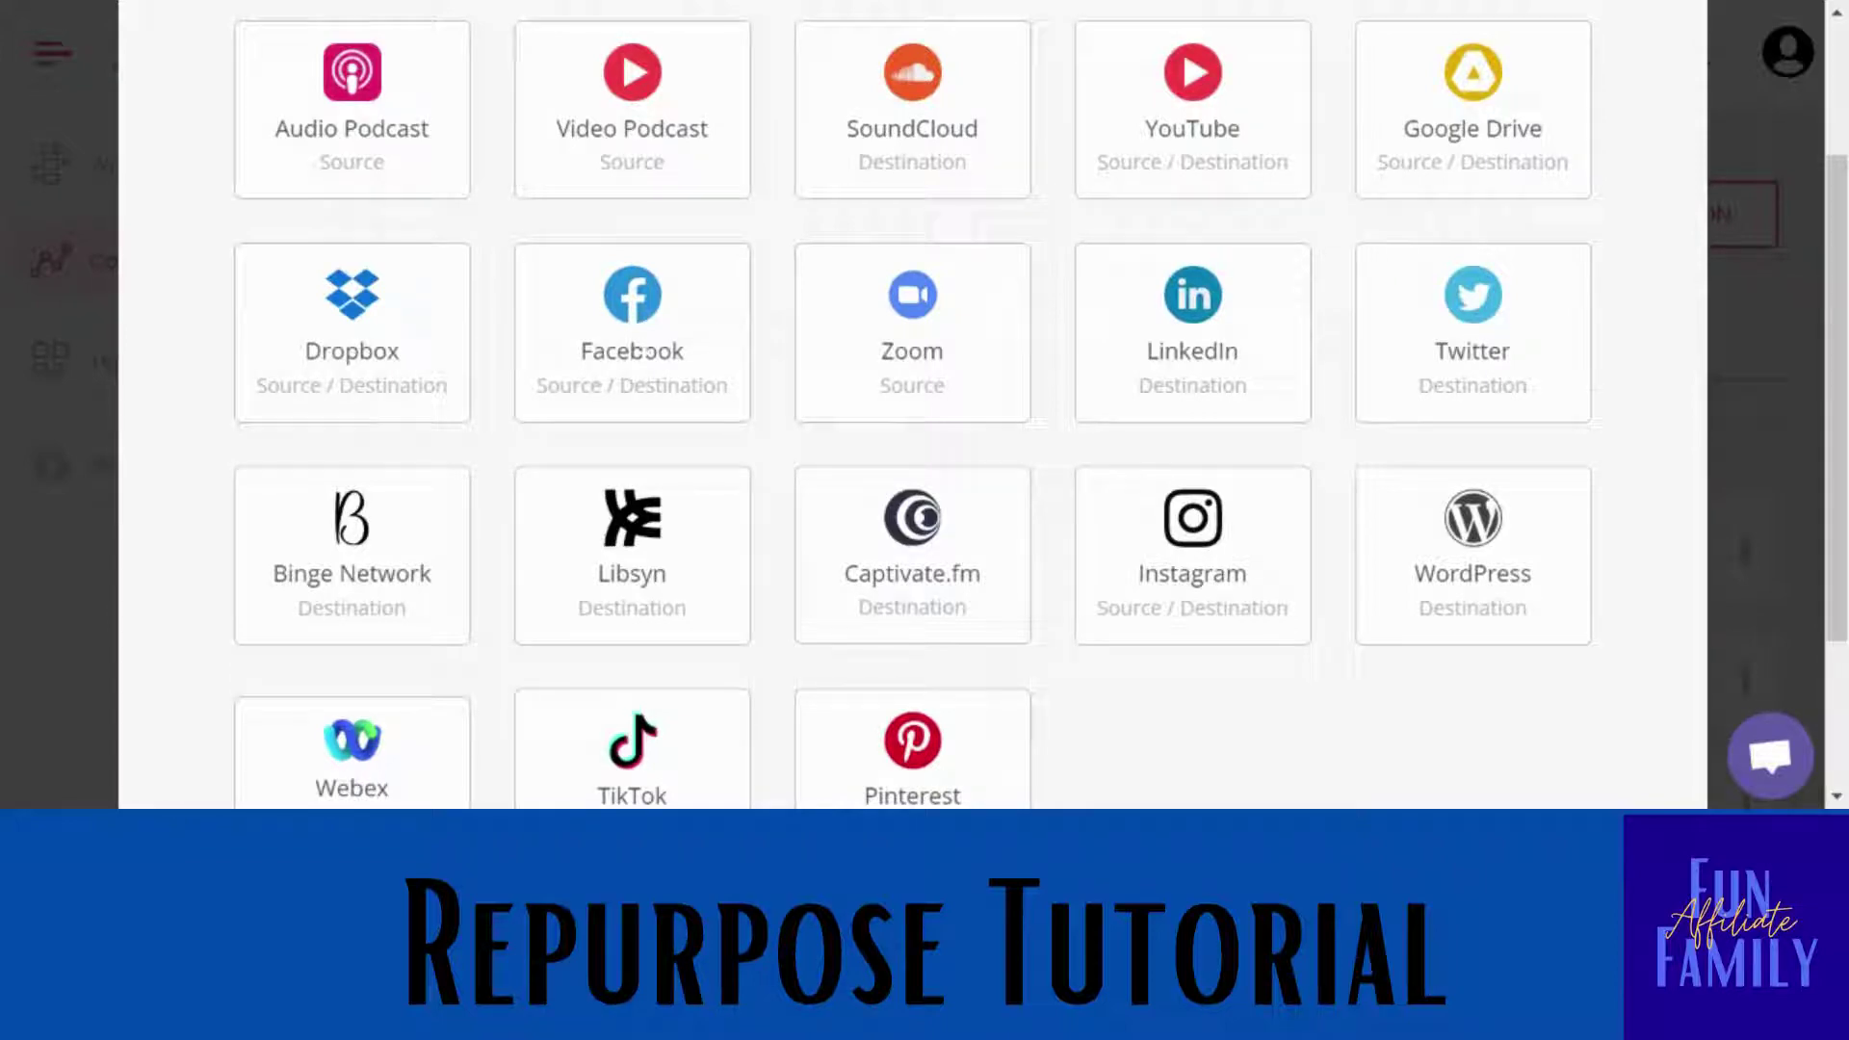
pyautogui.click(643, 351)
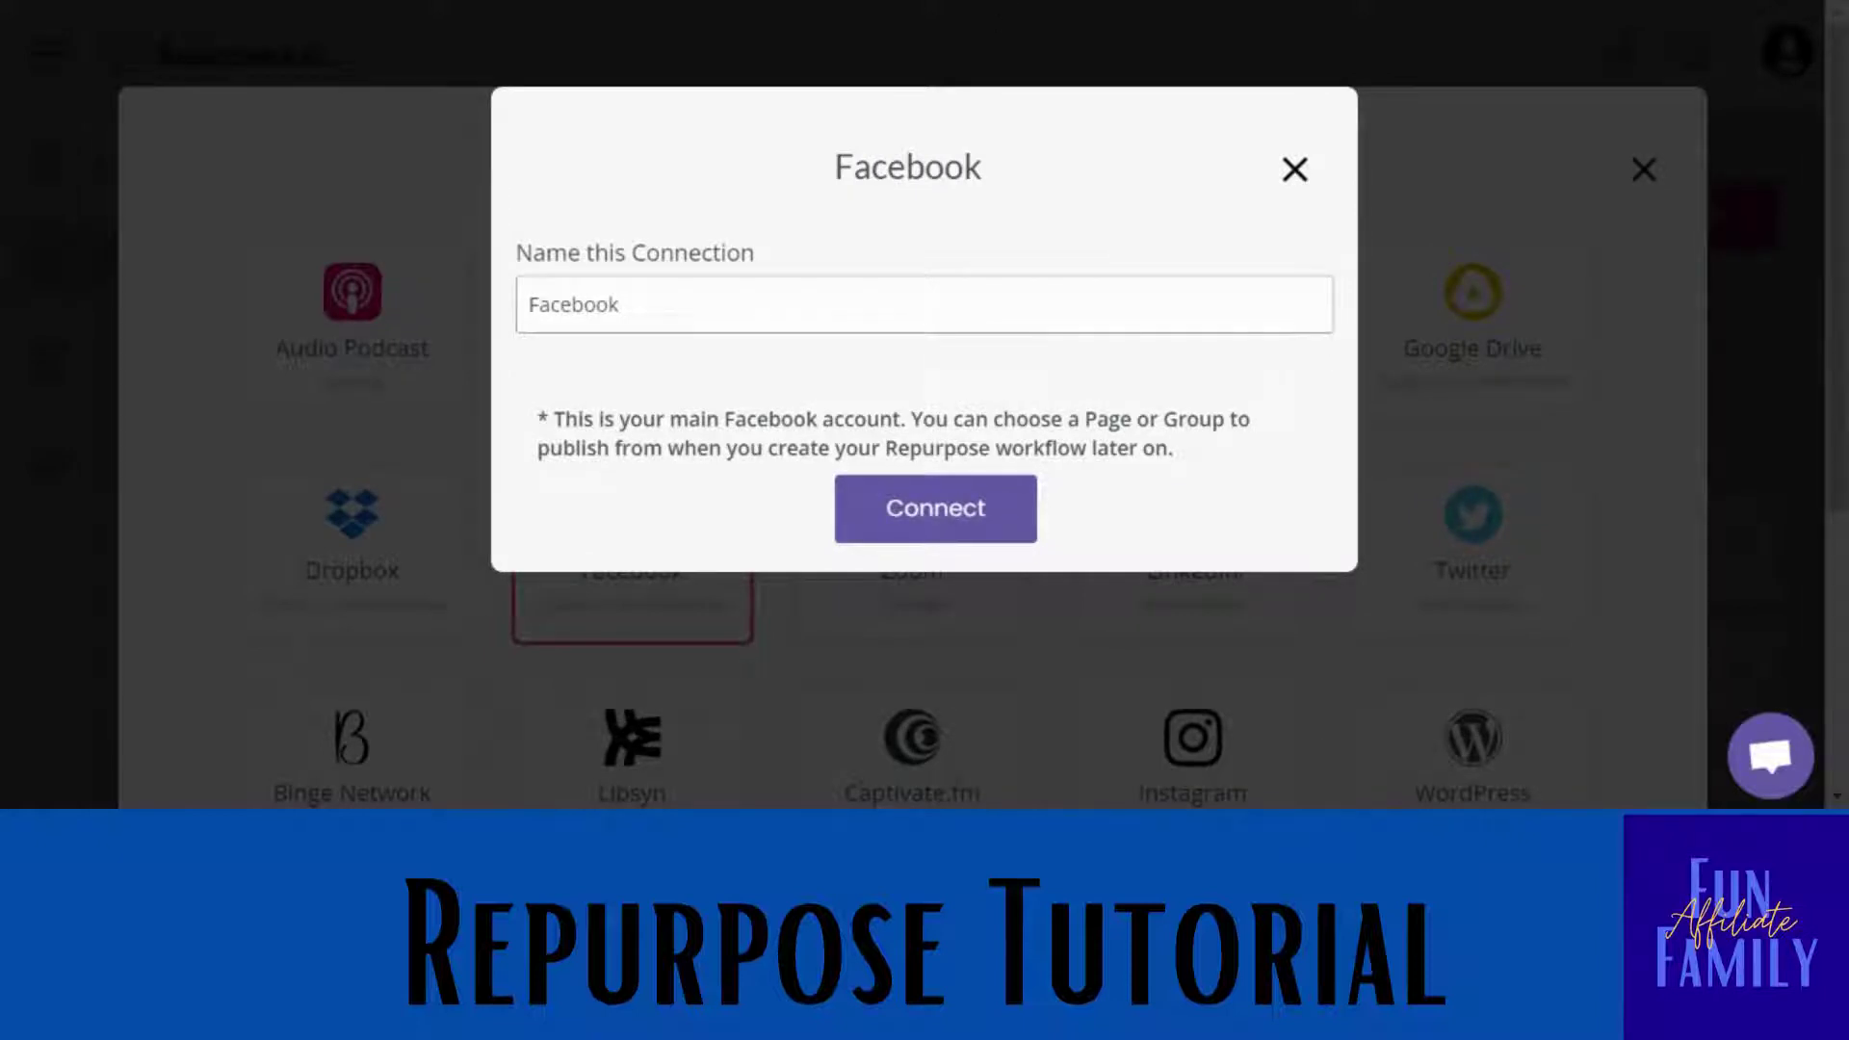
# - Rename the Facebook connection to 'Facebook FAF' and connect it
pyautogui.click(621, 304)
pyautogui.write('FAF')
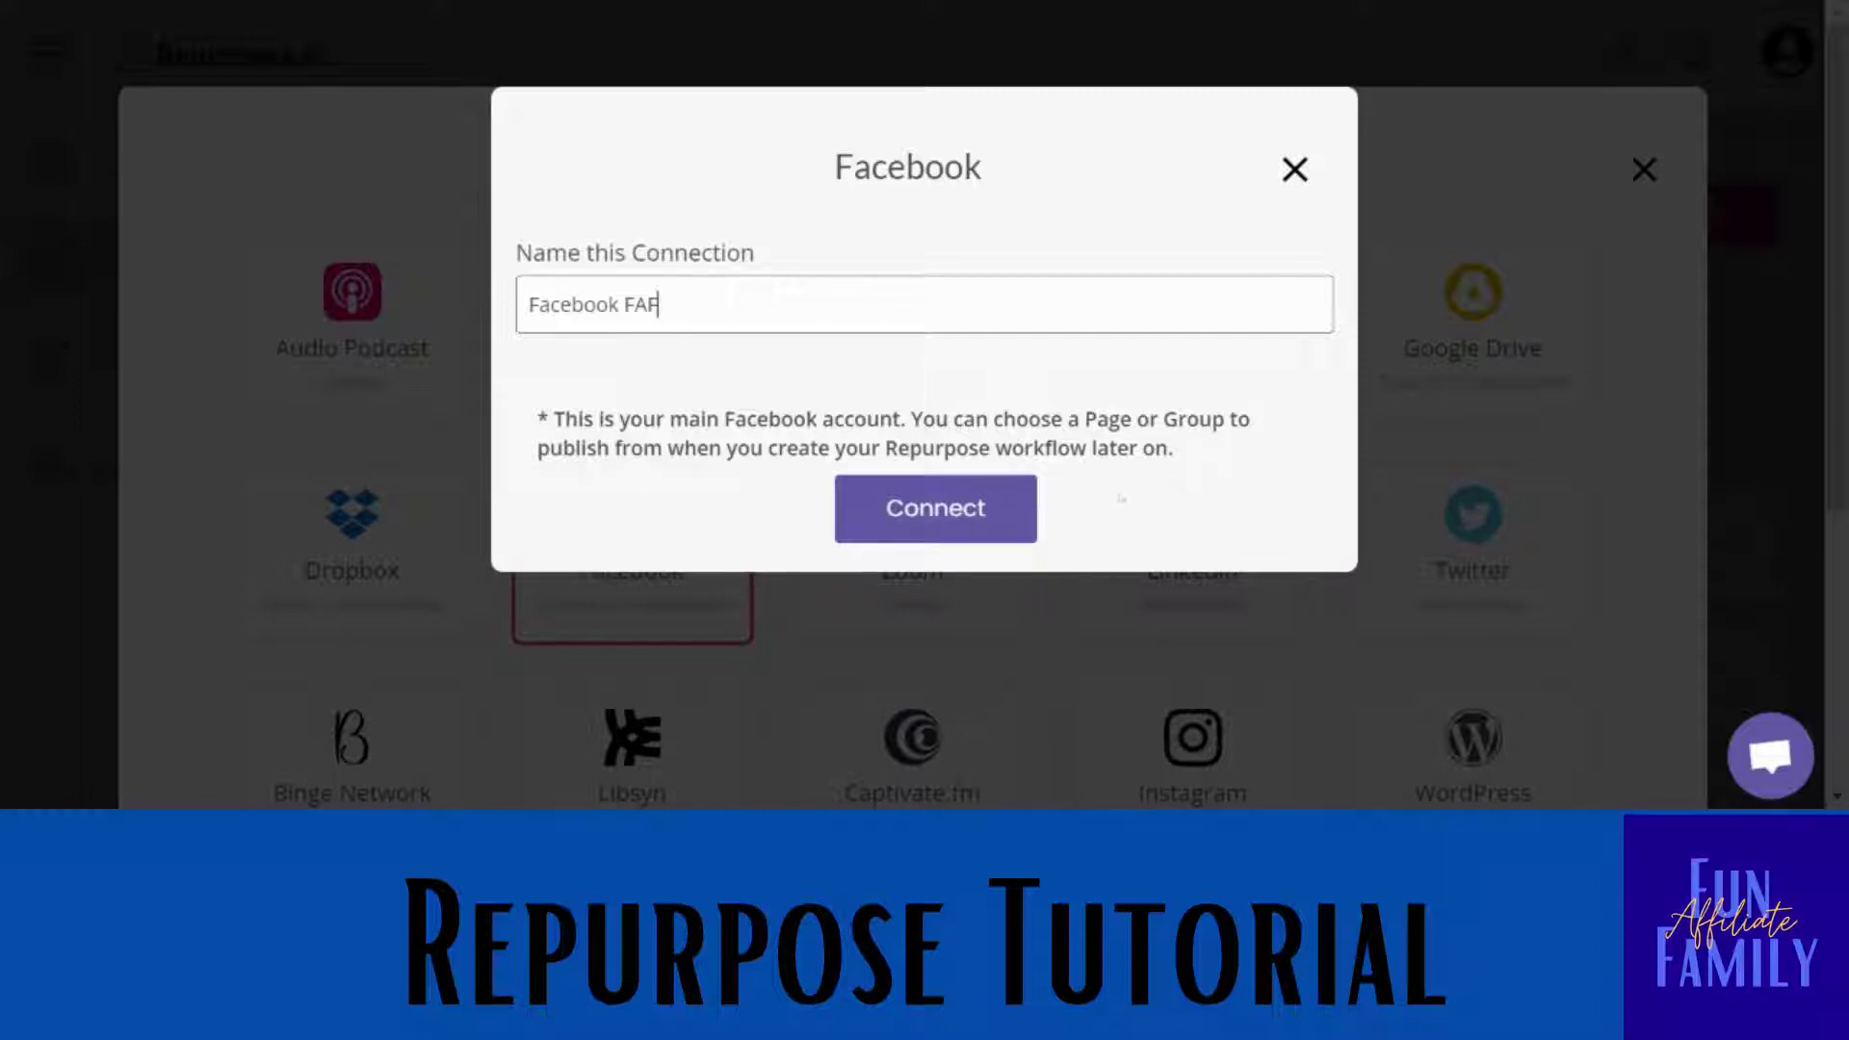
pyautogui.click(966, 510)
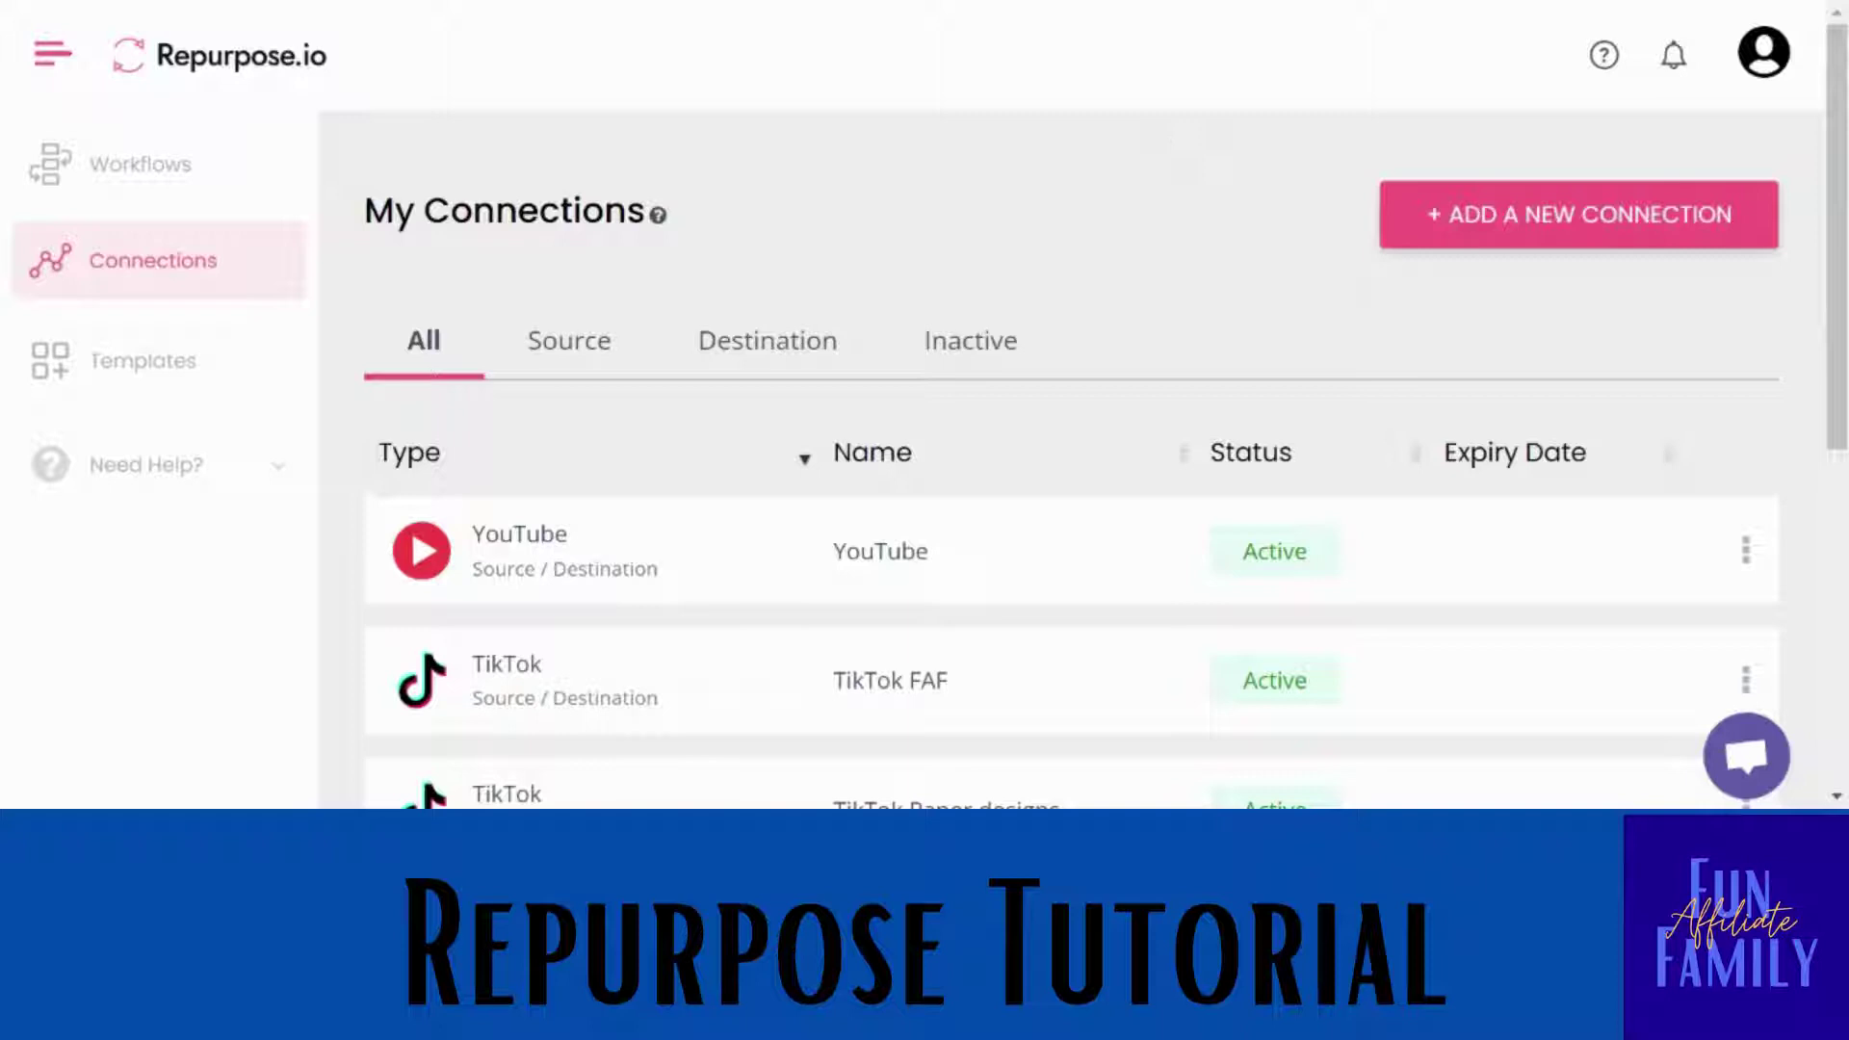
# - Check that Facebook FAF is listed as Active, then return to the Workflows list
pyautogui.moveTo(1836, 166); pyautogui.dragTo(1836, 495)
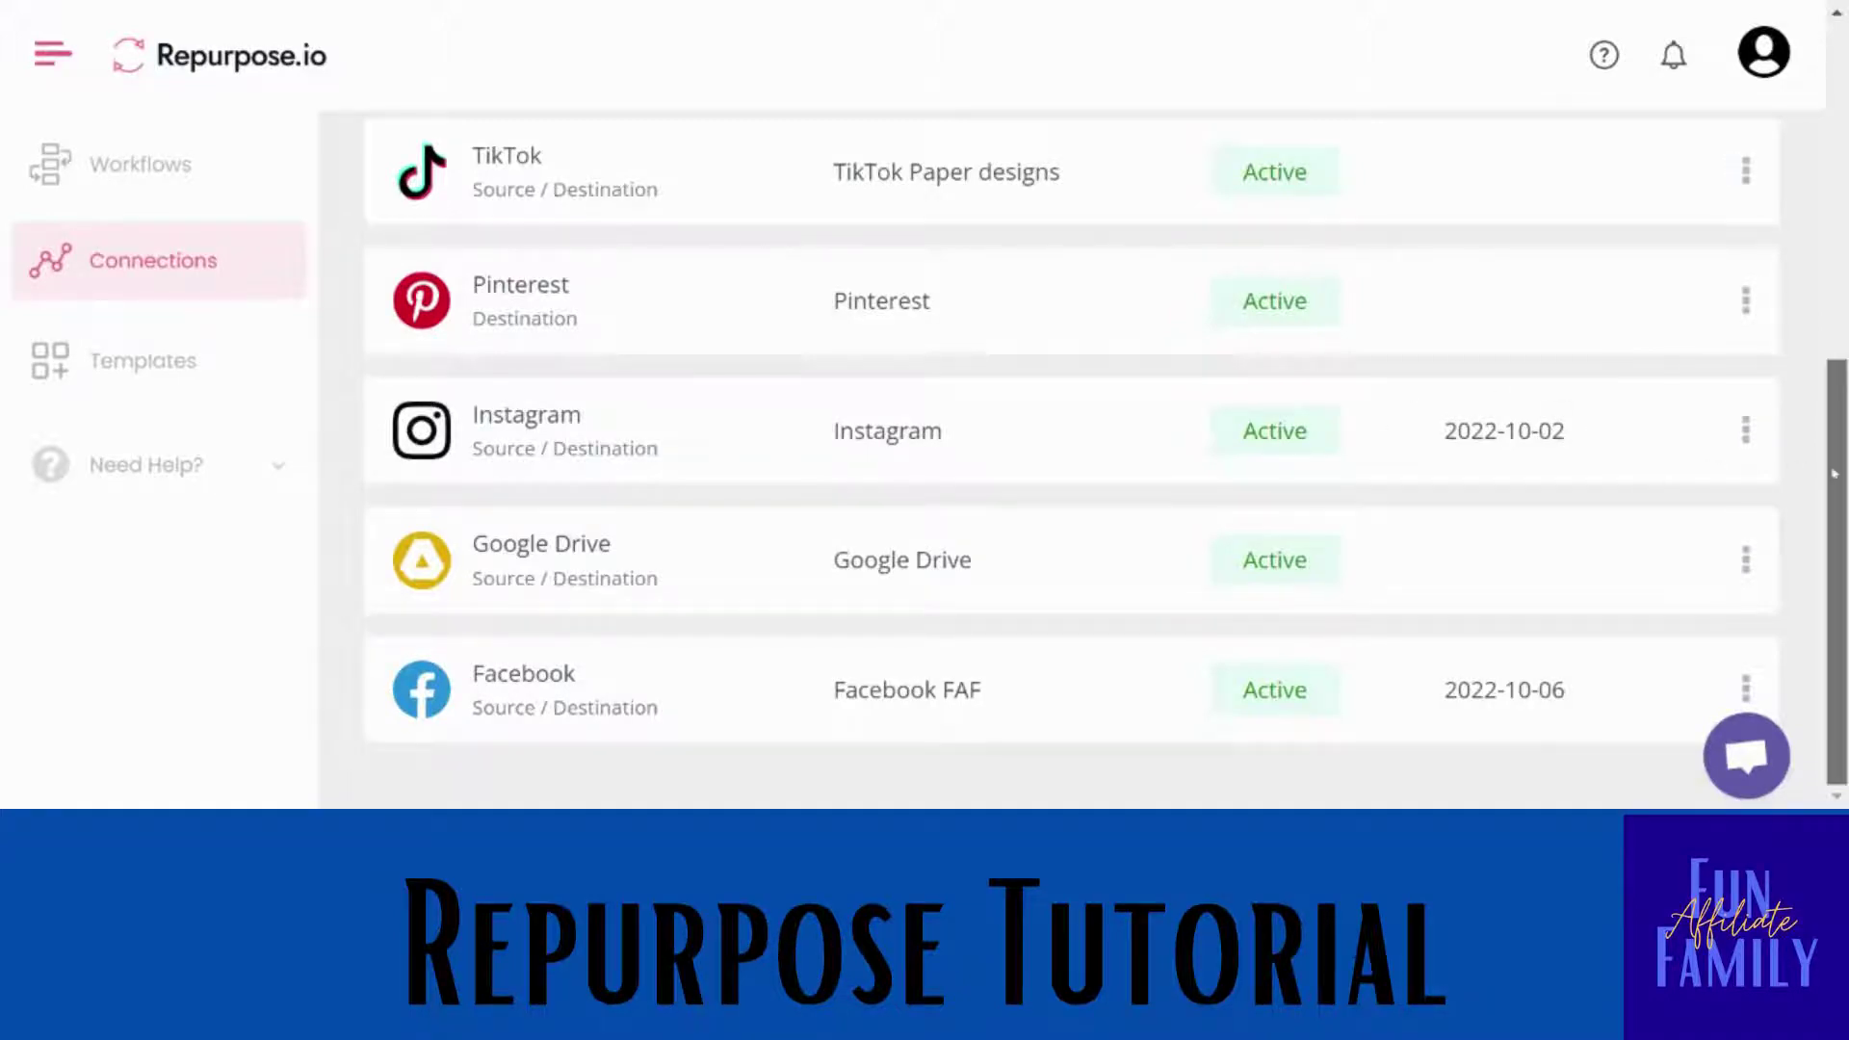
pyautogui.scroll(4, 1836, 572)
pyautogui.scroll(-1, 1069, 462)
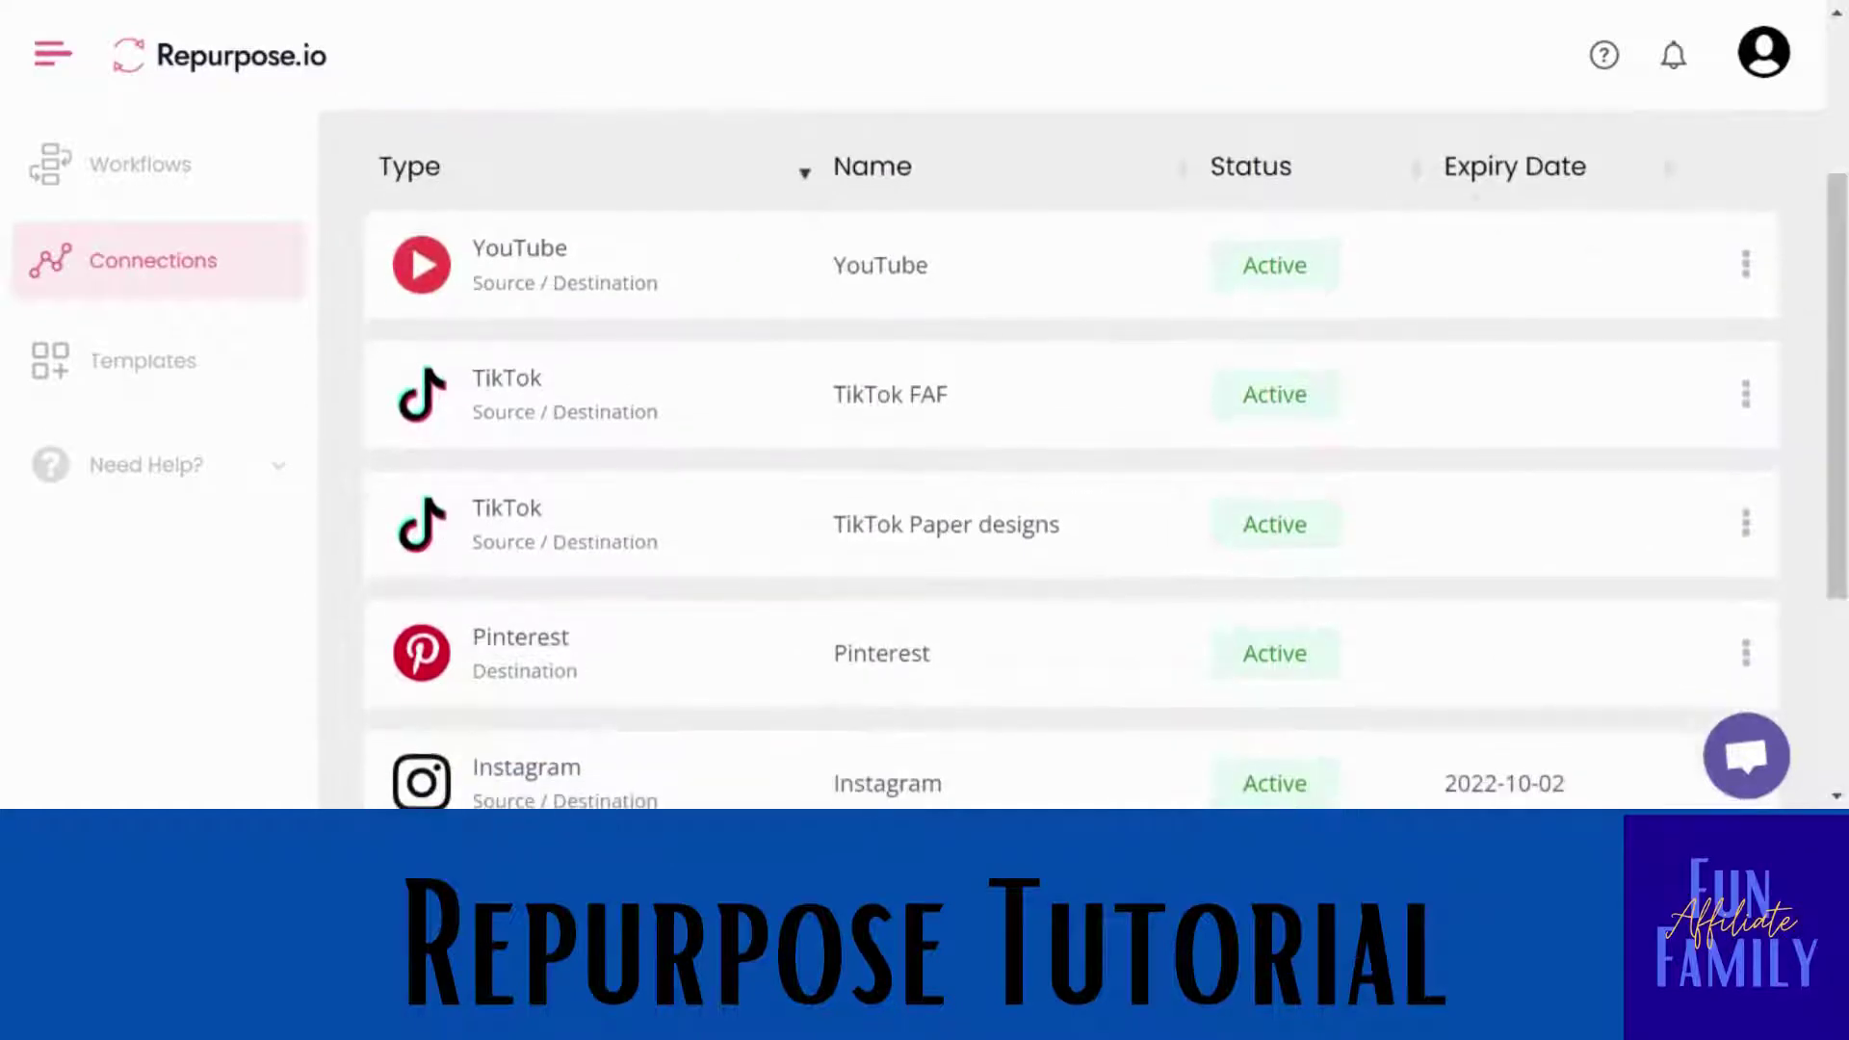
pyautogui.scroll(-4, 1069, 462)
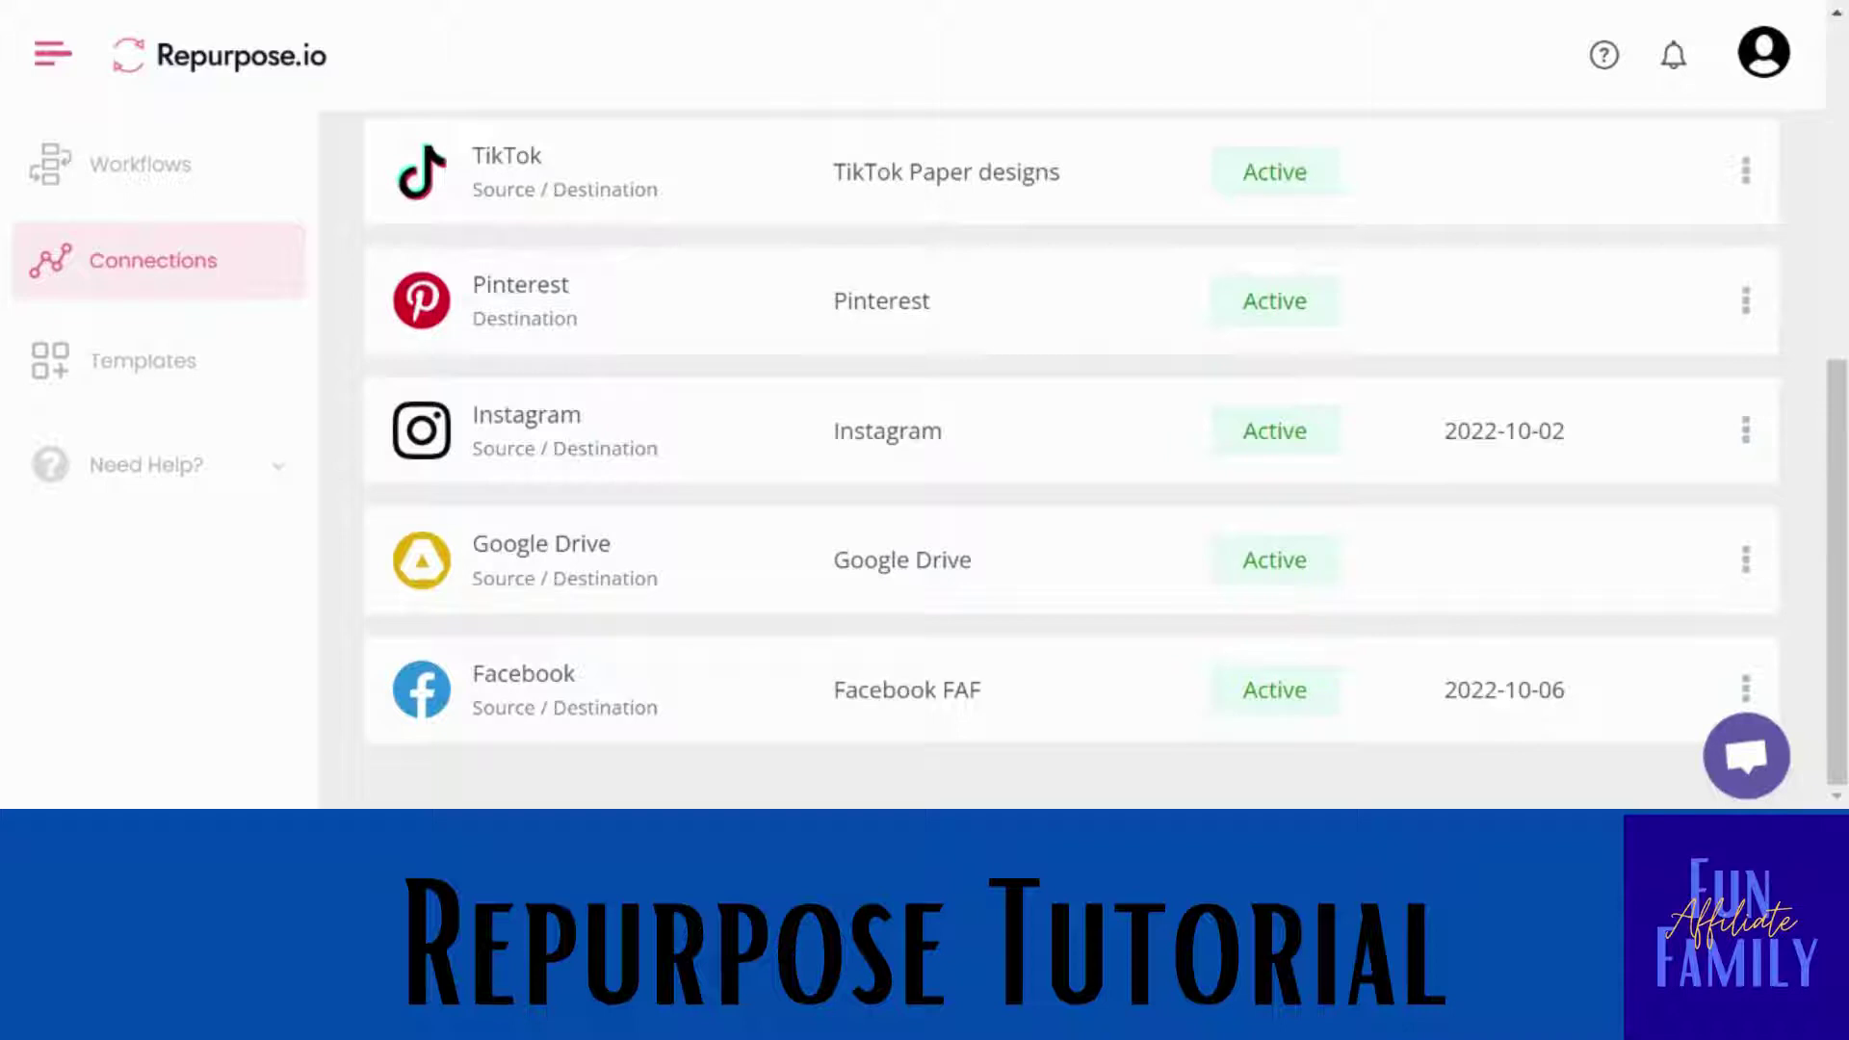
pyautogui.click(201, 165)
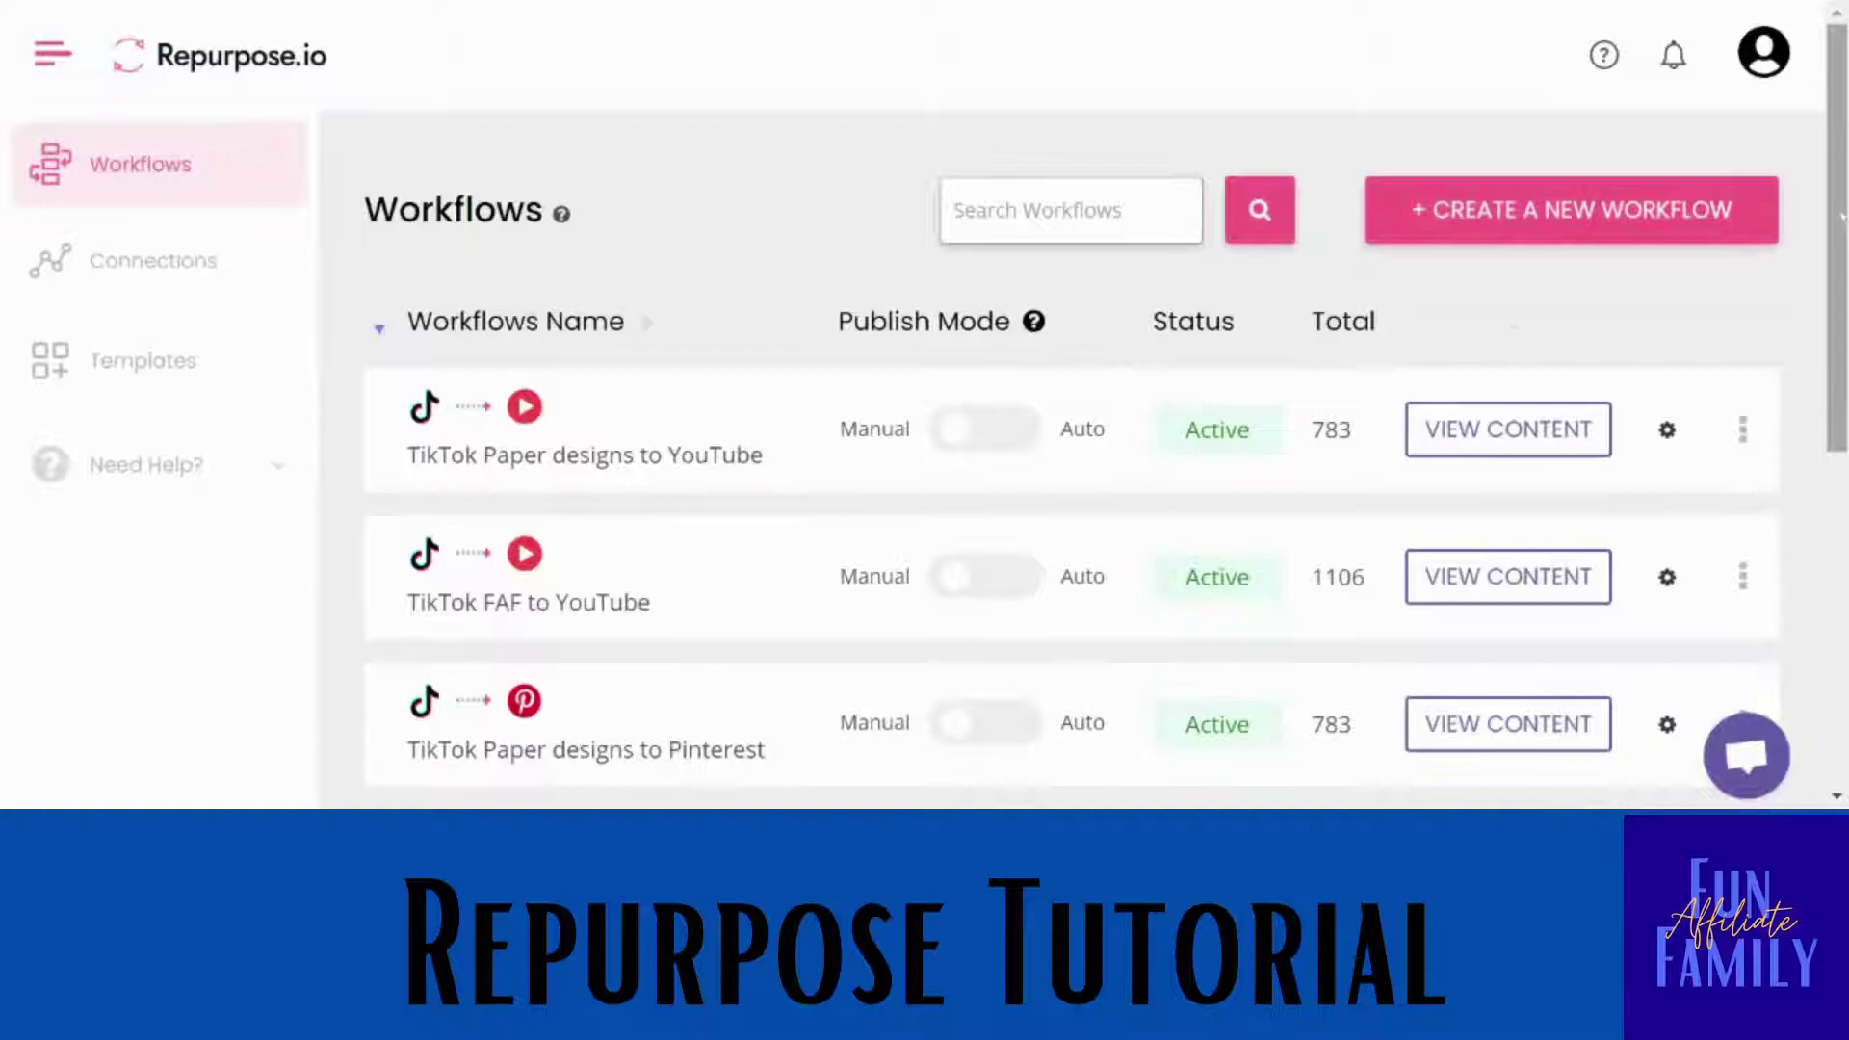
# - Start a new workflow and place the cursor in its Name this Workflow field
pyautogui.scroll(-4, 1071, 462)
pyautogui.scroll(-3, 1072, 462)
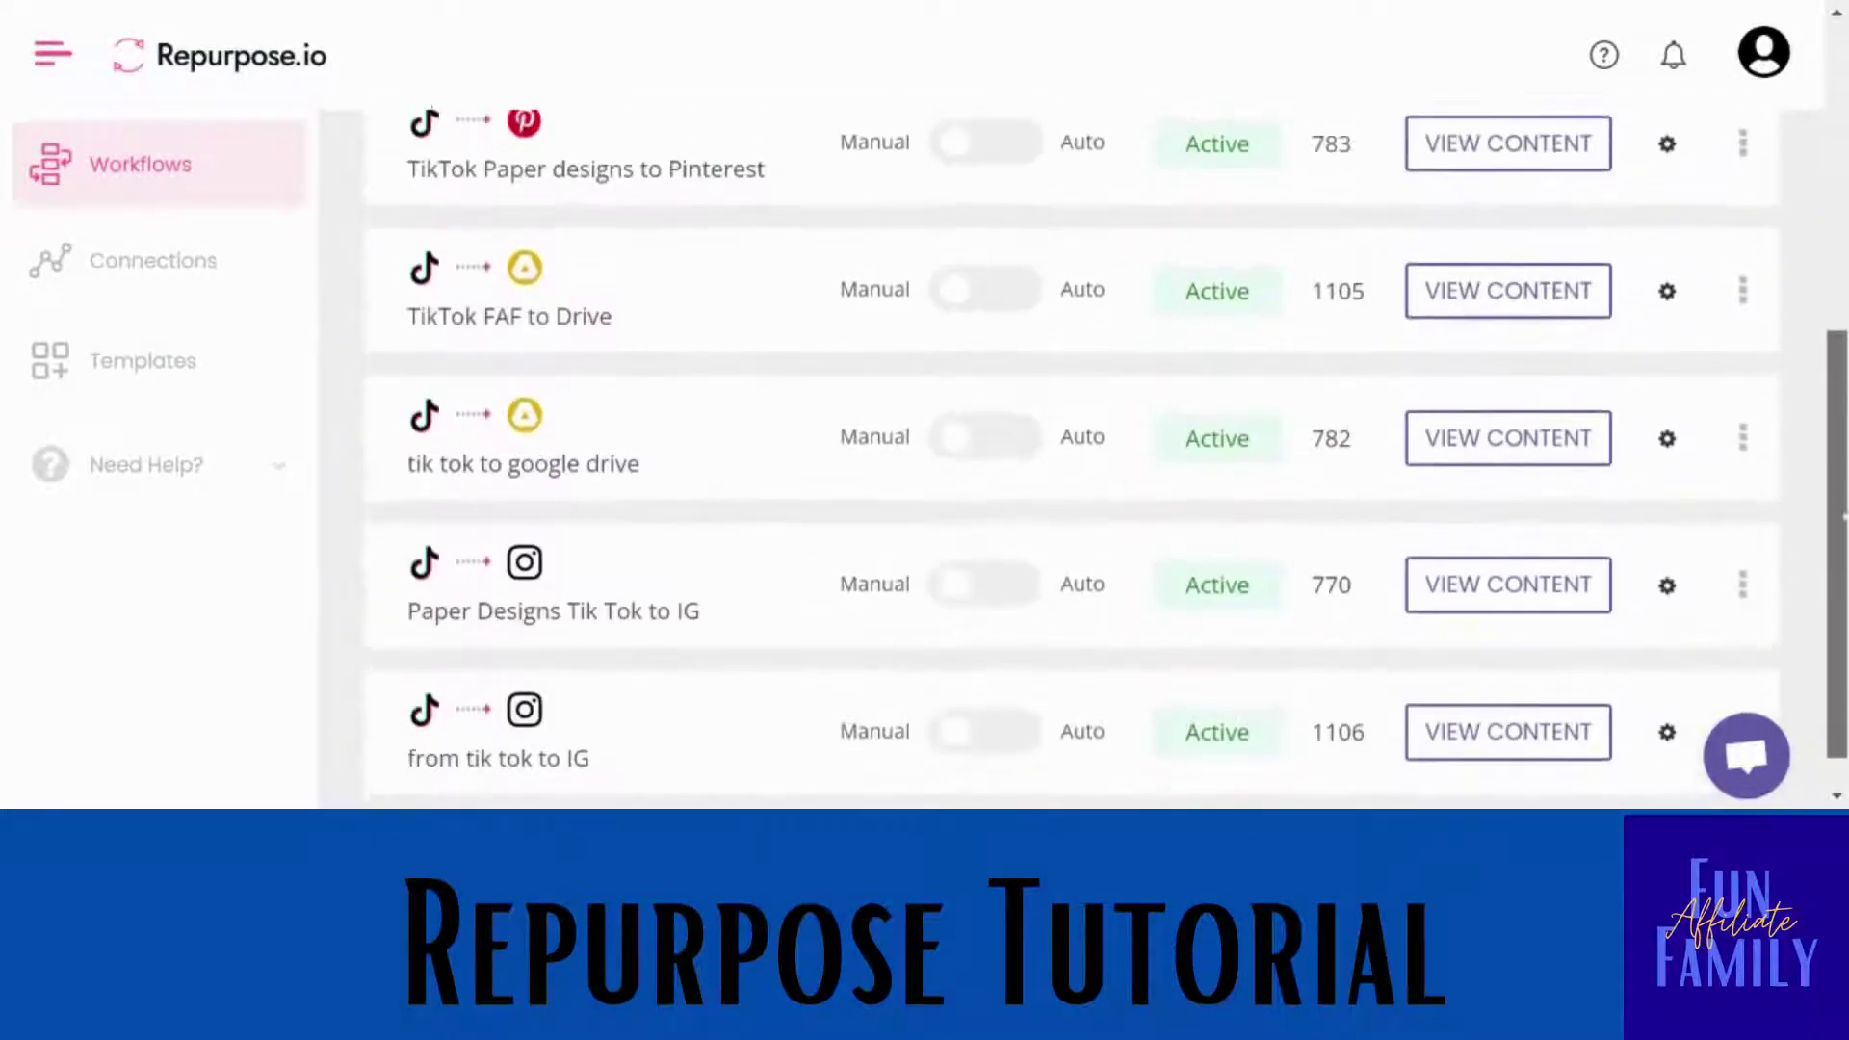
pyautogui.scroll(7, 1071, 462)
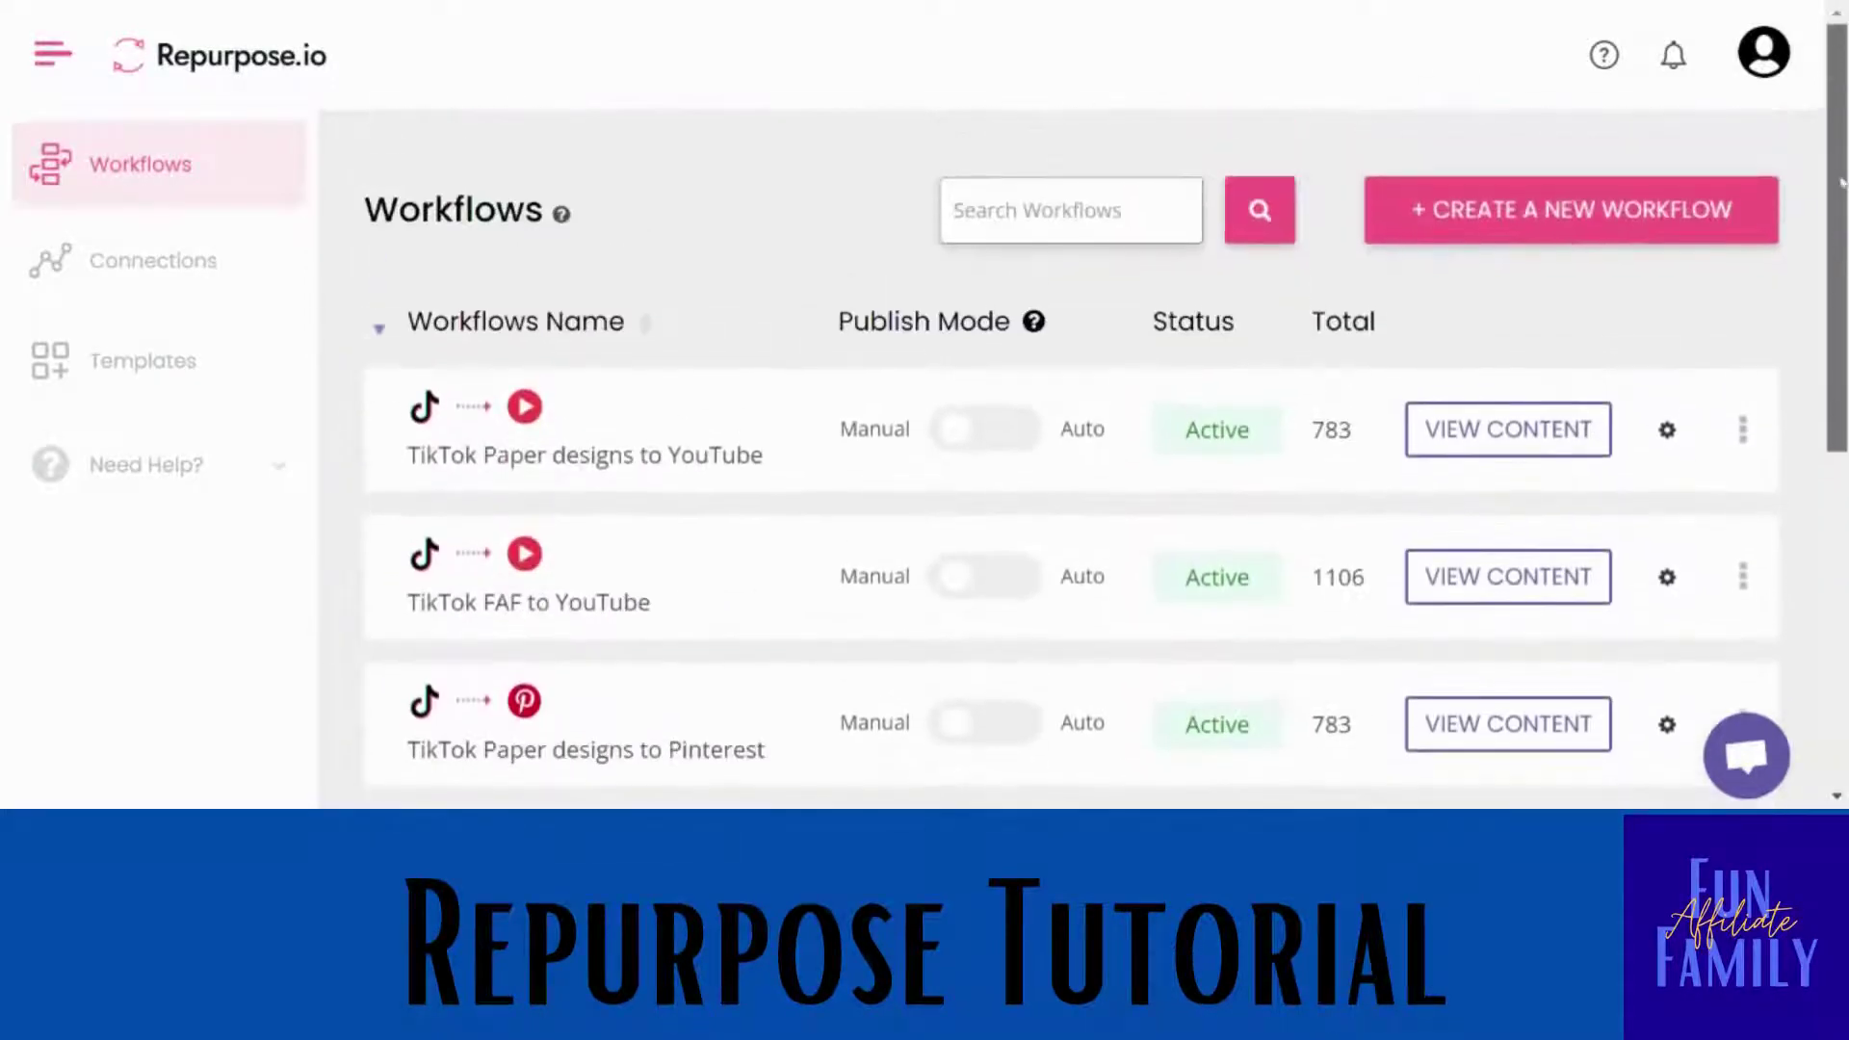
pyautogui.click(1428, 209)
pyautogui.click(1312, 537)
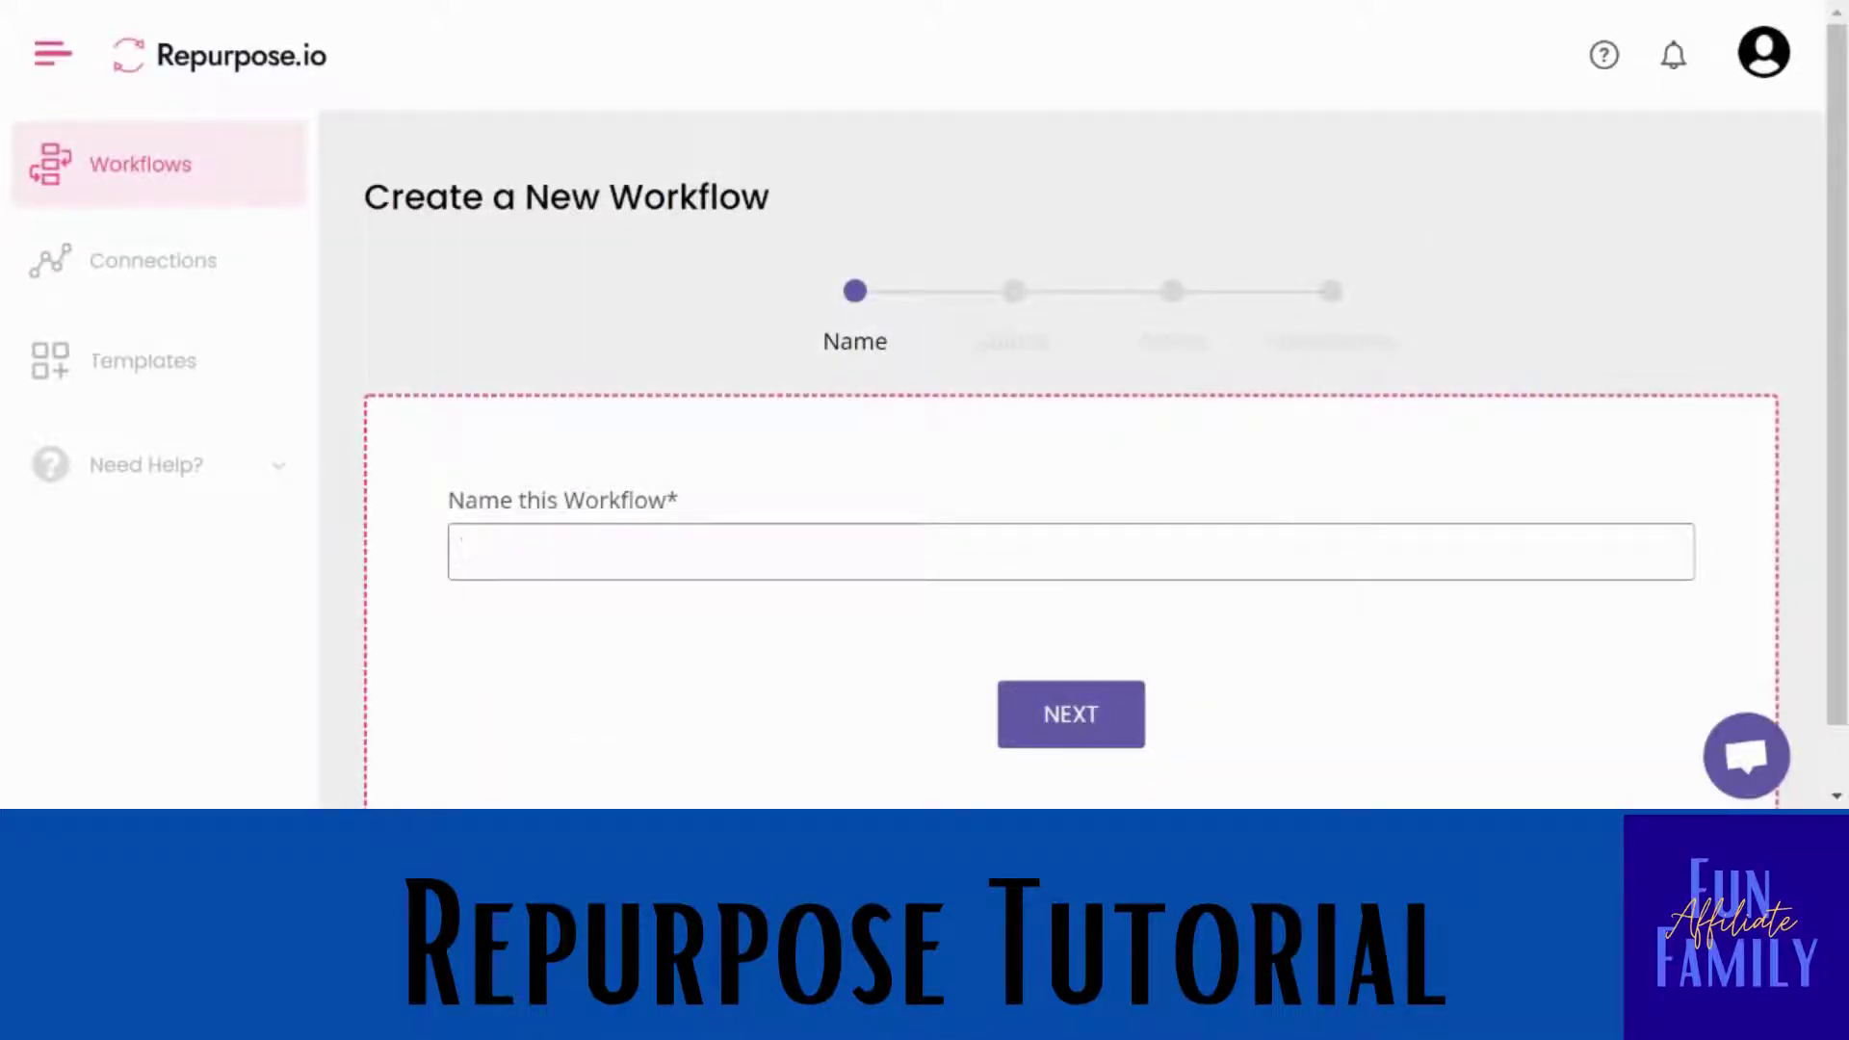
# - Name the workflow 'TikTok Paper designs to FB' and continue to the source step
pyautogui.write('Ti')
pyautogui.press('Down')
pyautogui.press('Return')
pyautogui.press('BackSpace')
pyautogui.press('BackSpace')
pyautogui.press('BackSpace')
pyautogui.press('BackSpace')
pyautogui.press('BackSpace')
pyautogui.press('BackSpace')
pyautogui.press('BackSpace')
pyautogui.press('BackSpace')
pyautogui.press('BackSpace')
pyautogui.press('BackSpace')
pyautogui.write('aper designs')
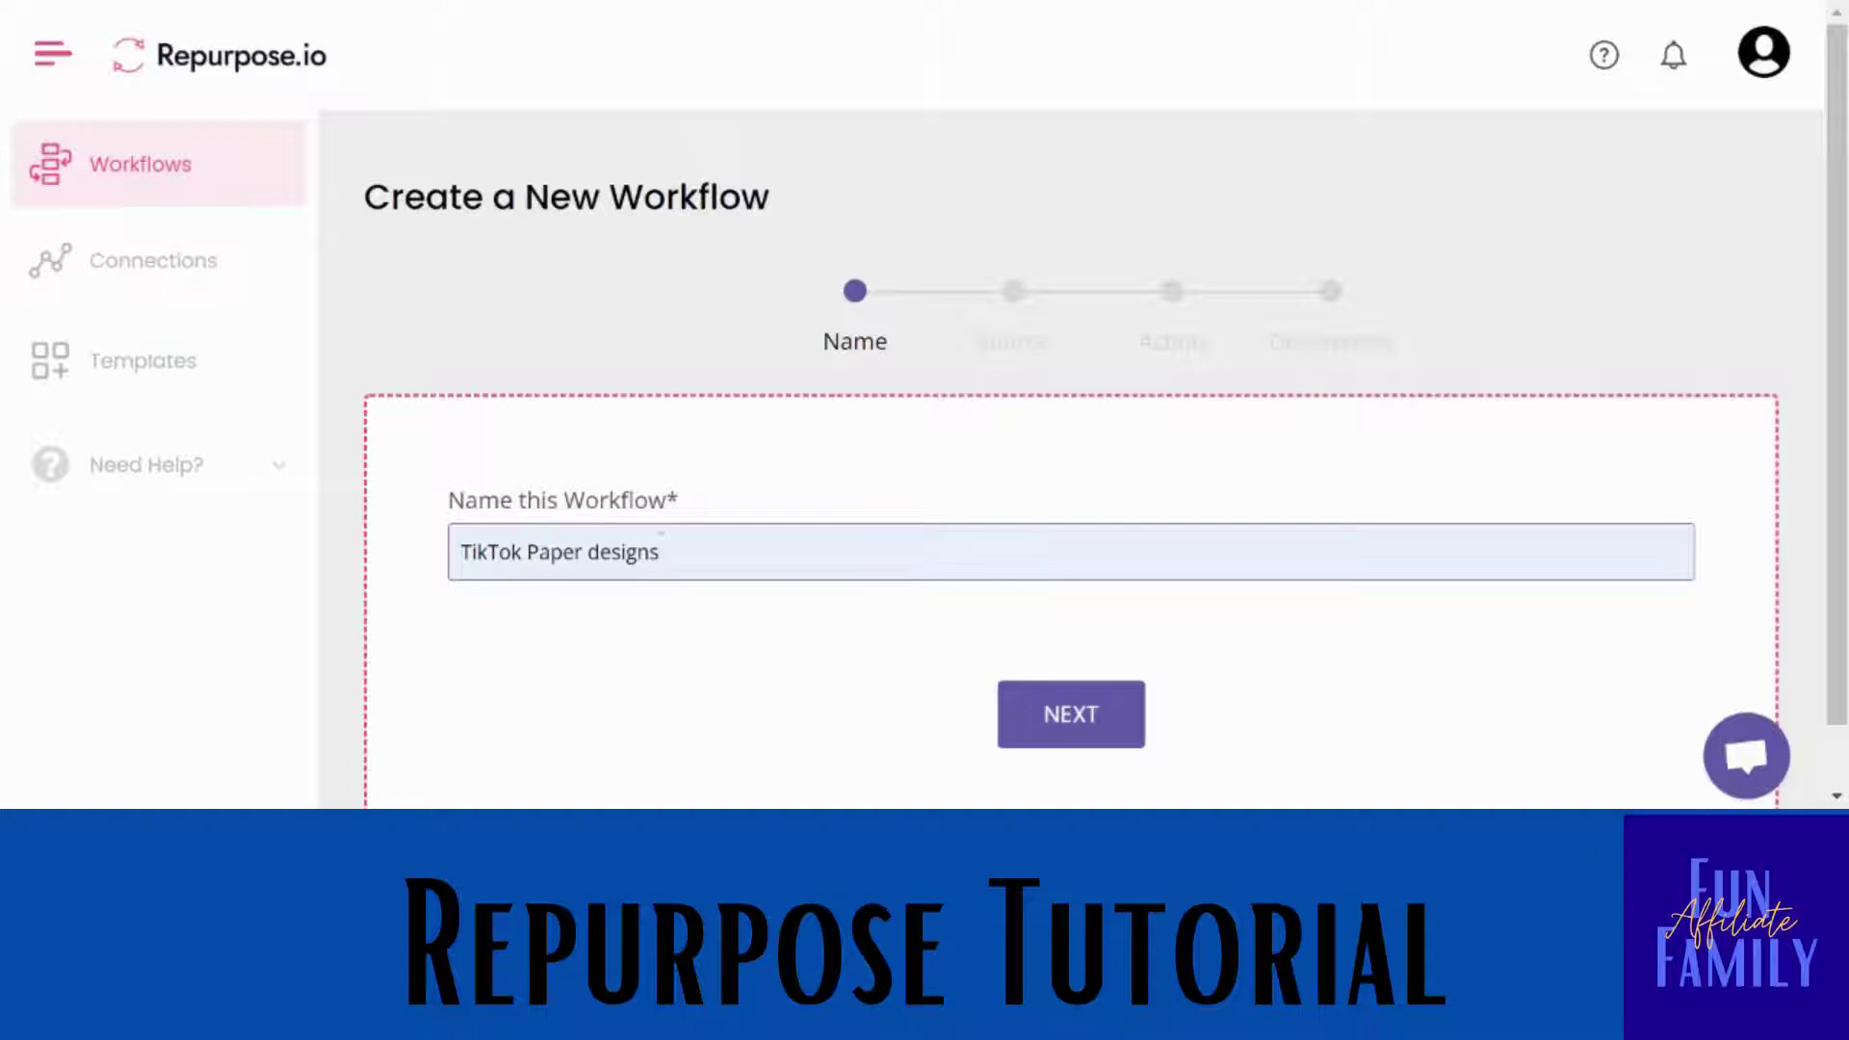
pyautogui.write(' to FB')
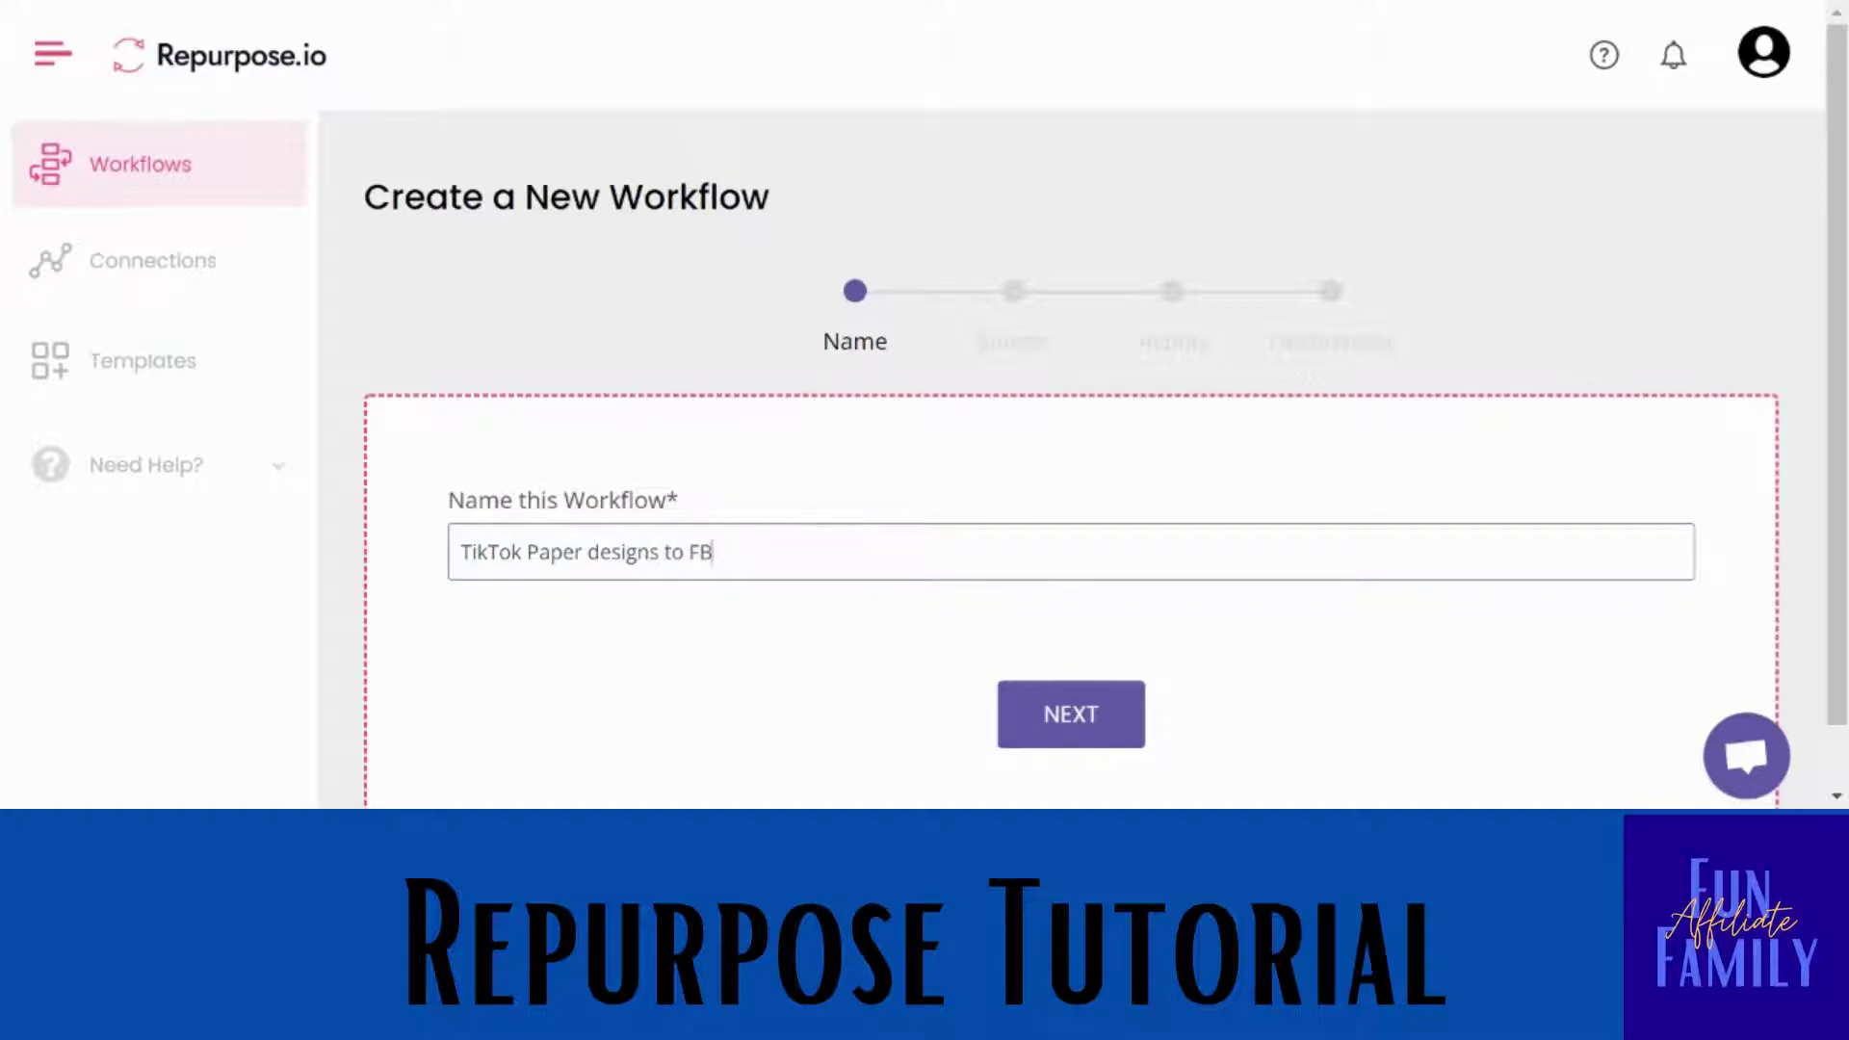
pyautogui.click(1063, 714)
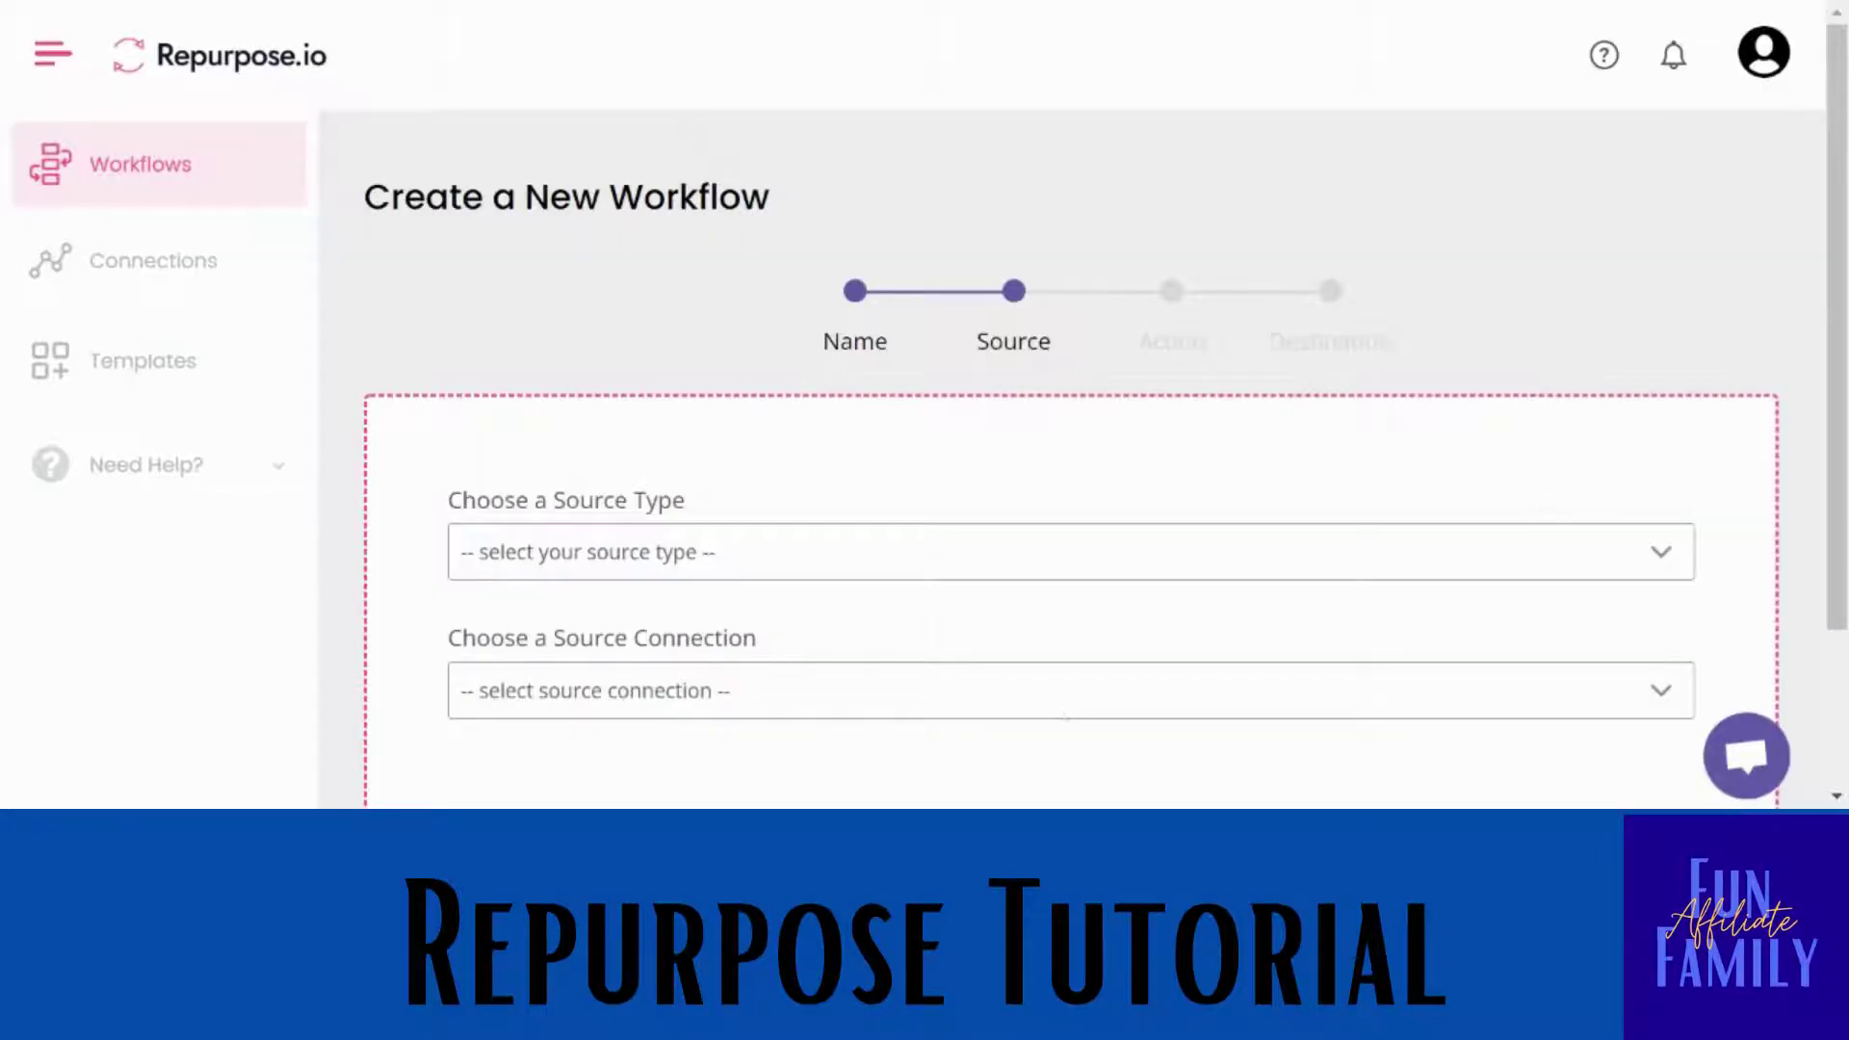
# - Set the workflow source to the TikTok Paper designs account and continue to actions
pyautogui.scroll(-2, 1069, 459)
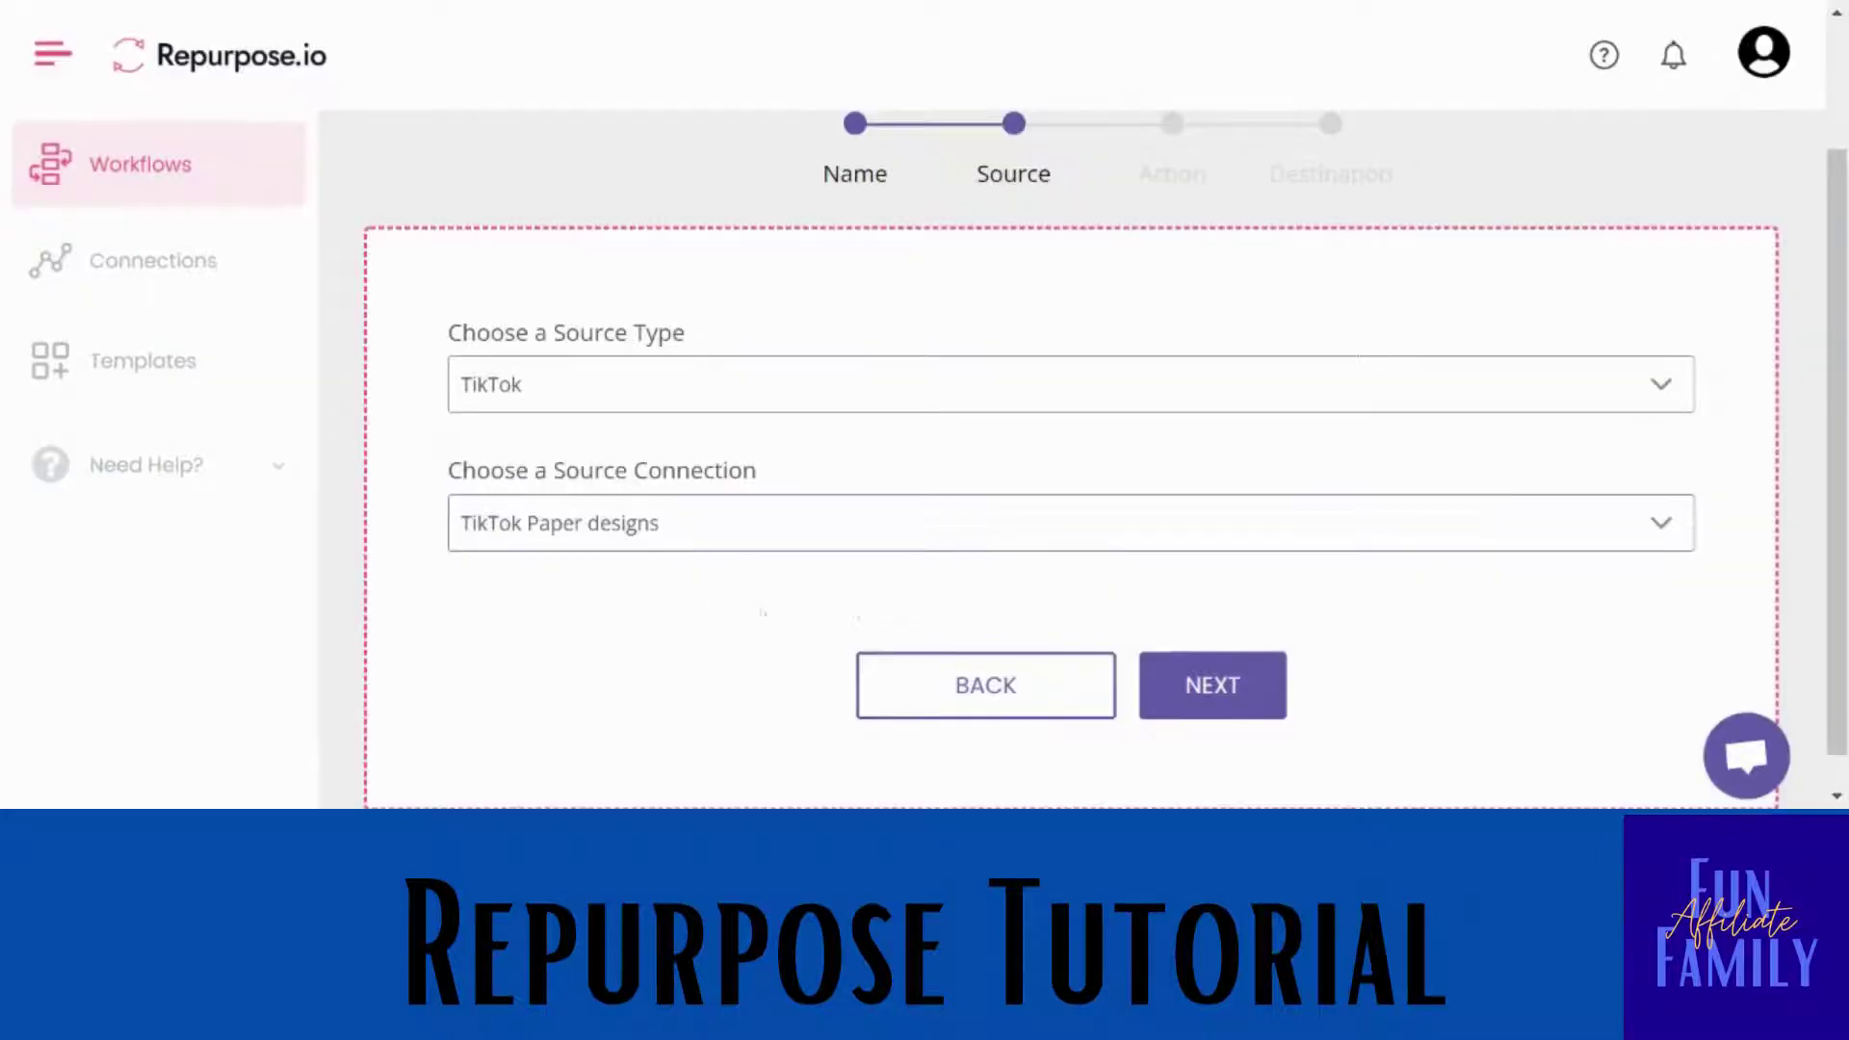
pyautogui.click(1192, 682)
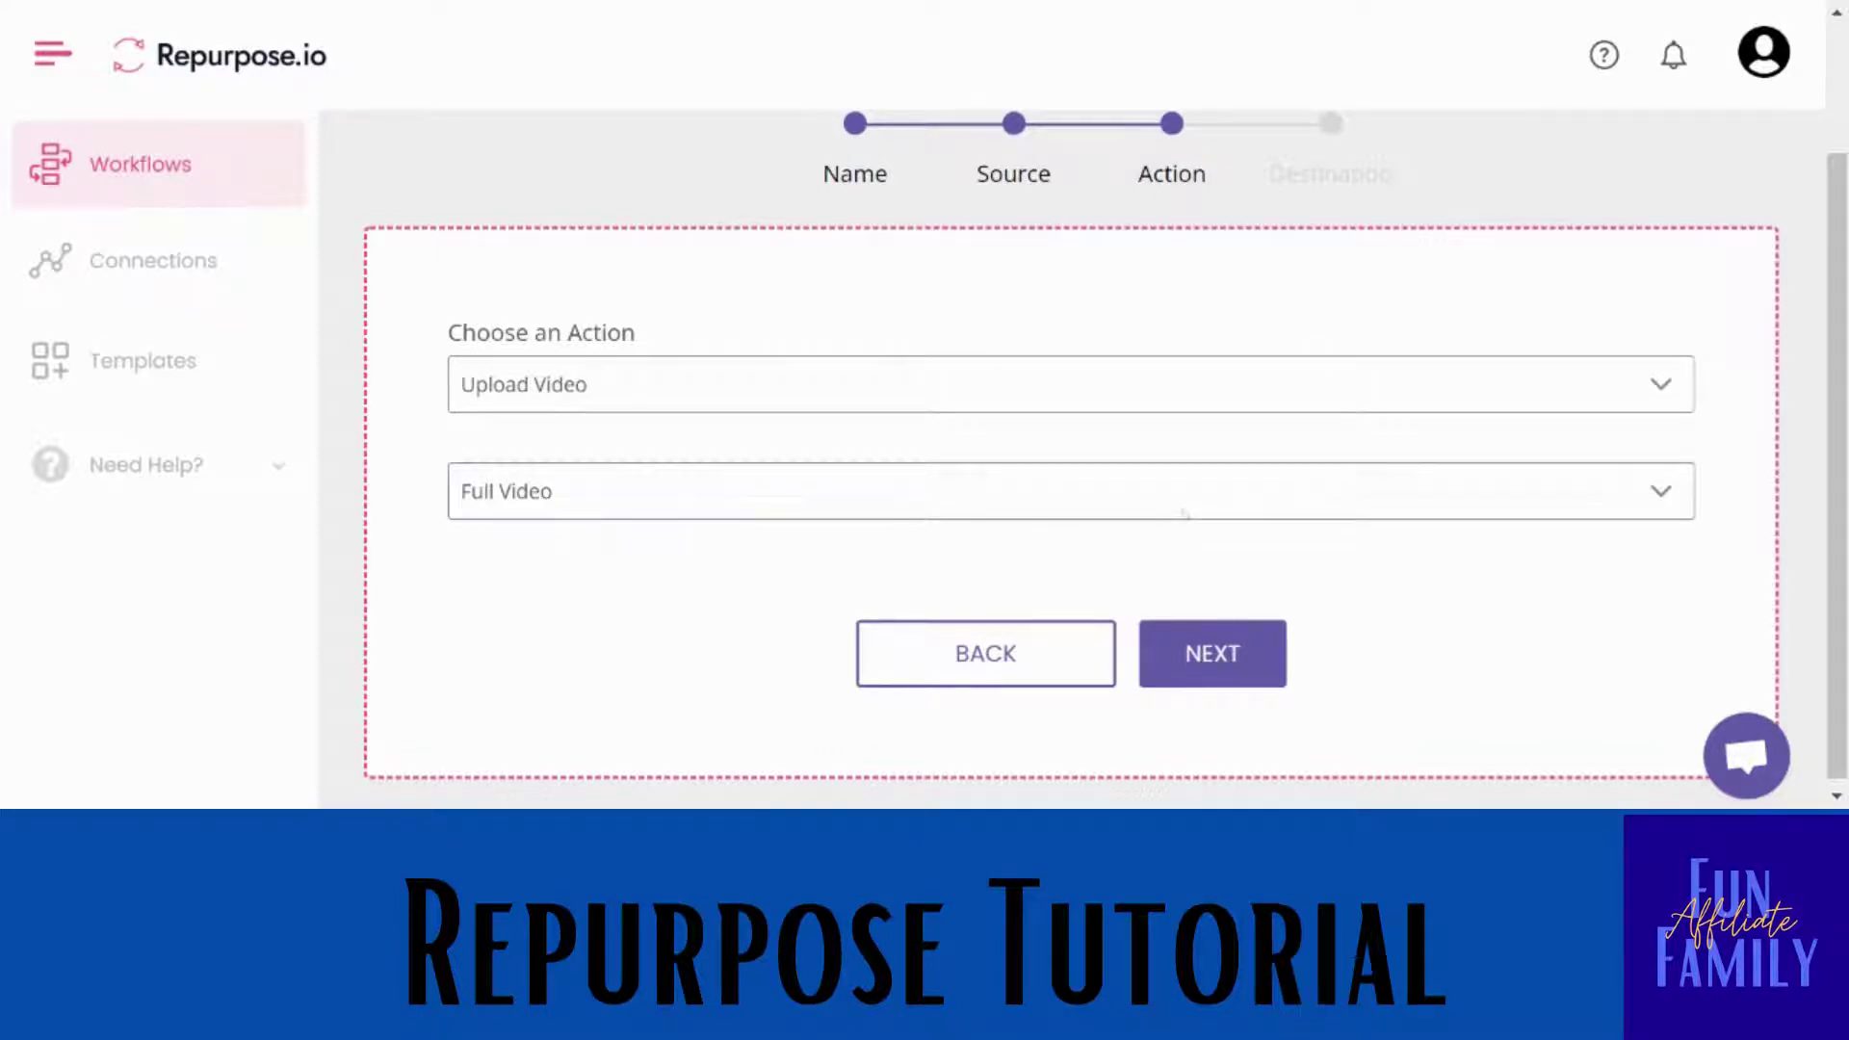
# - Keep the Full Video upload action and continue to the Facebook FAF destination
pyautogui.click(1201, 648)
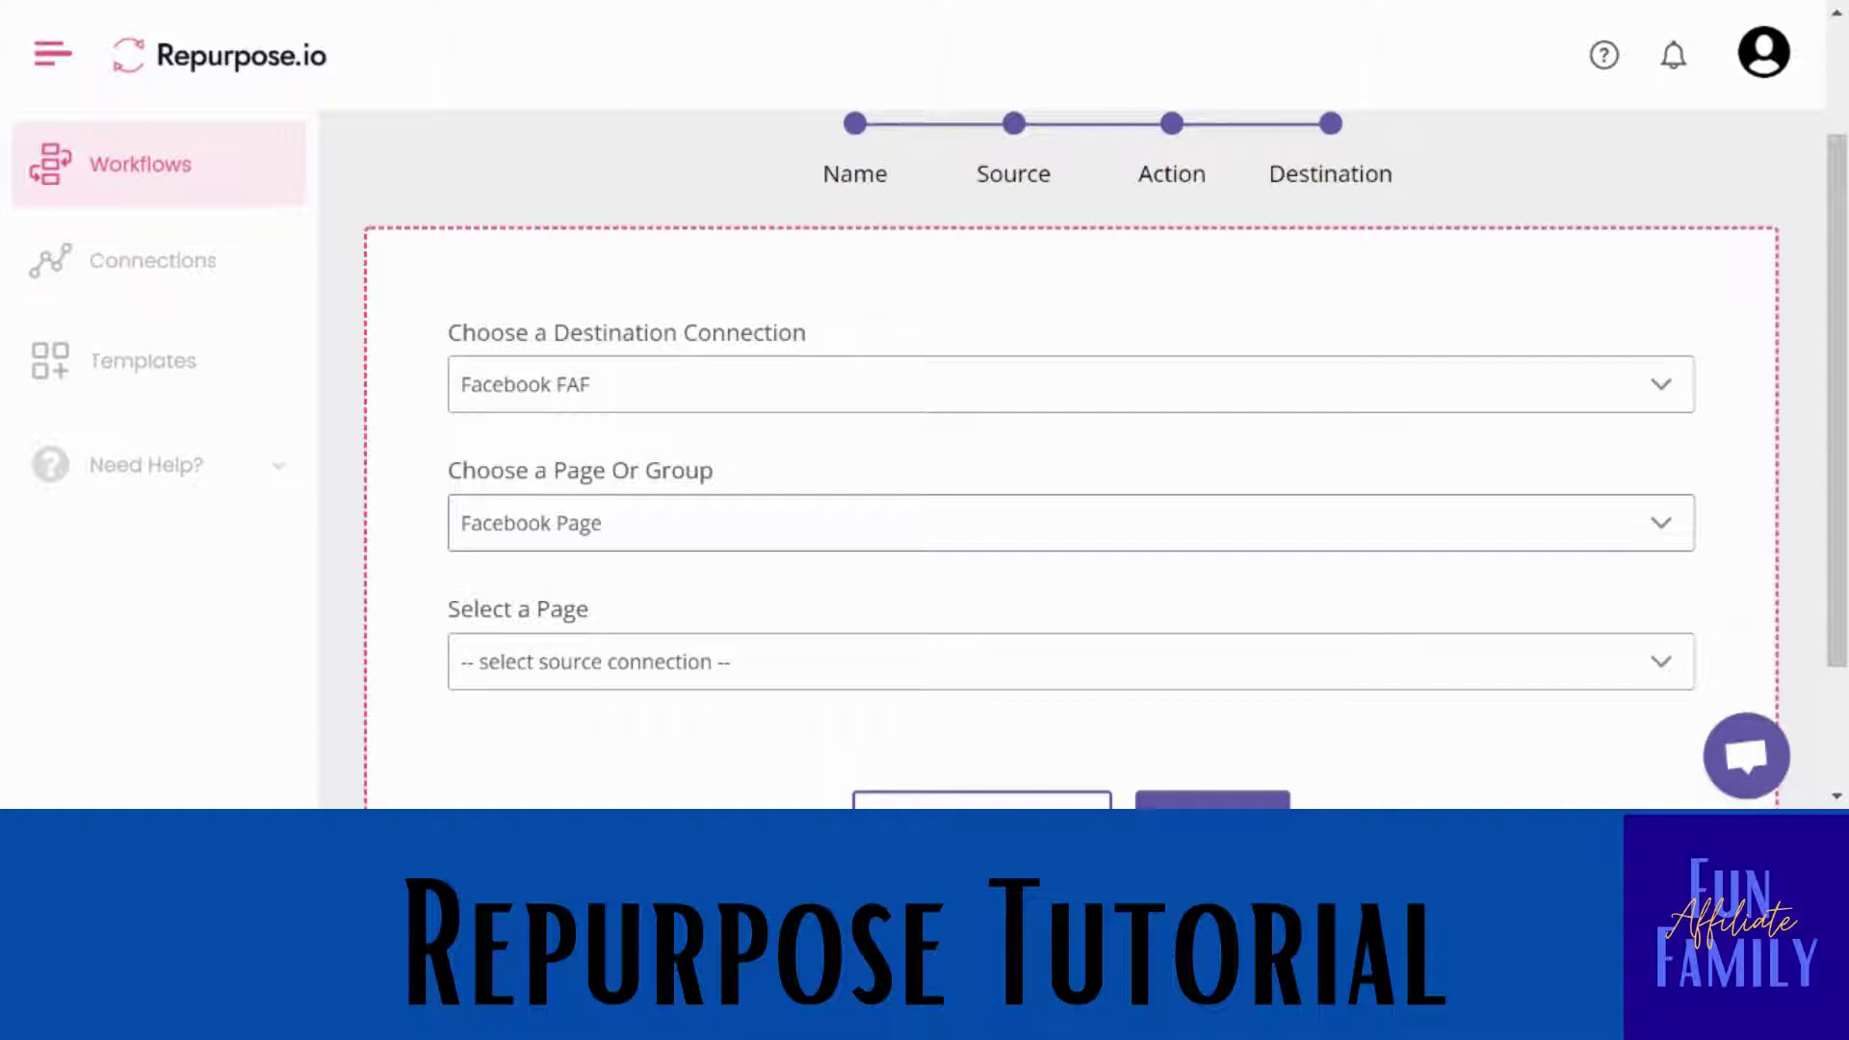
# - Publish to the Fun Affiliate Family page and save the workflow
pyautogui.scroll(-2, 1069, 457)
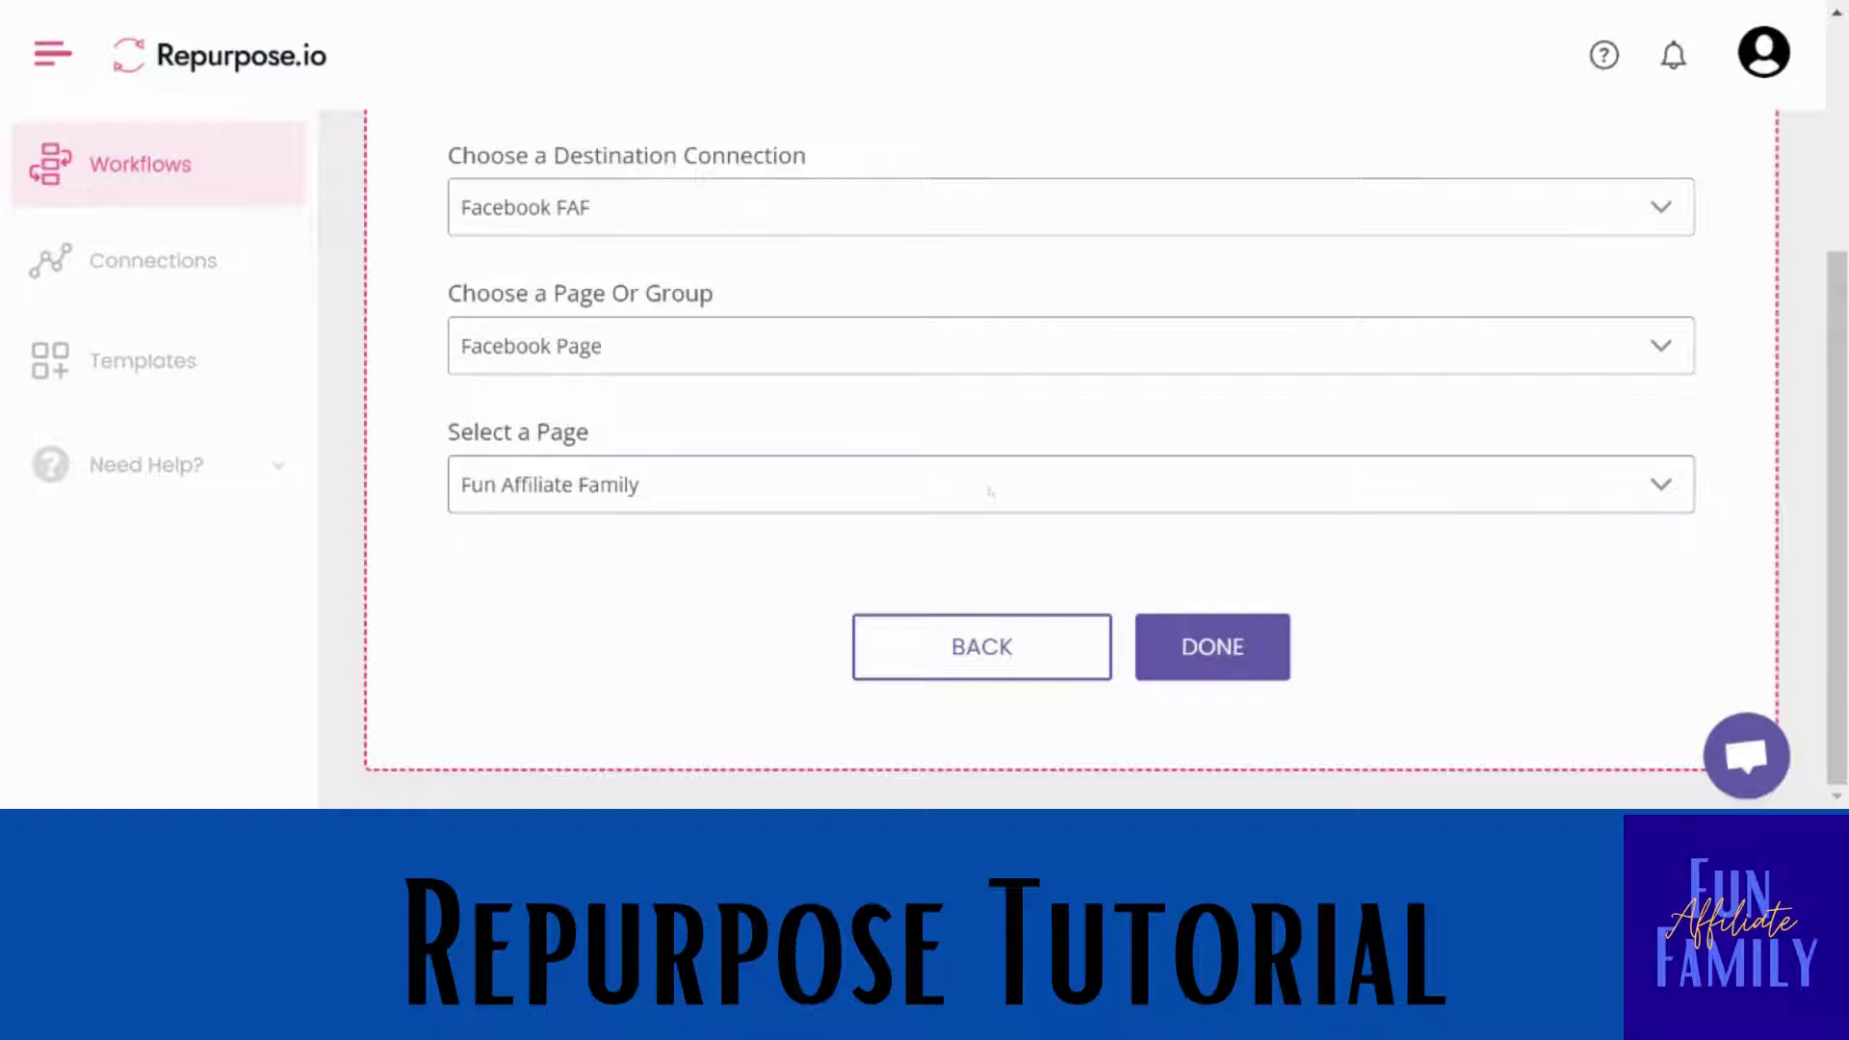
pyautogui.click(1221, 673)
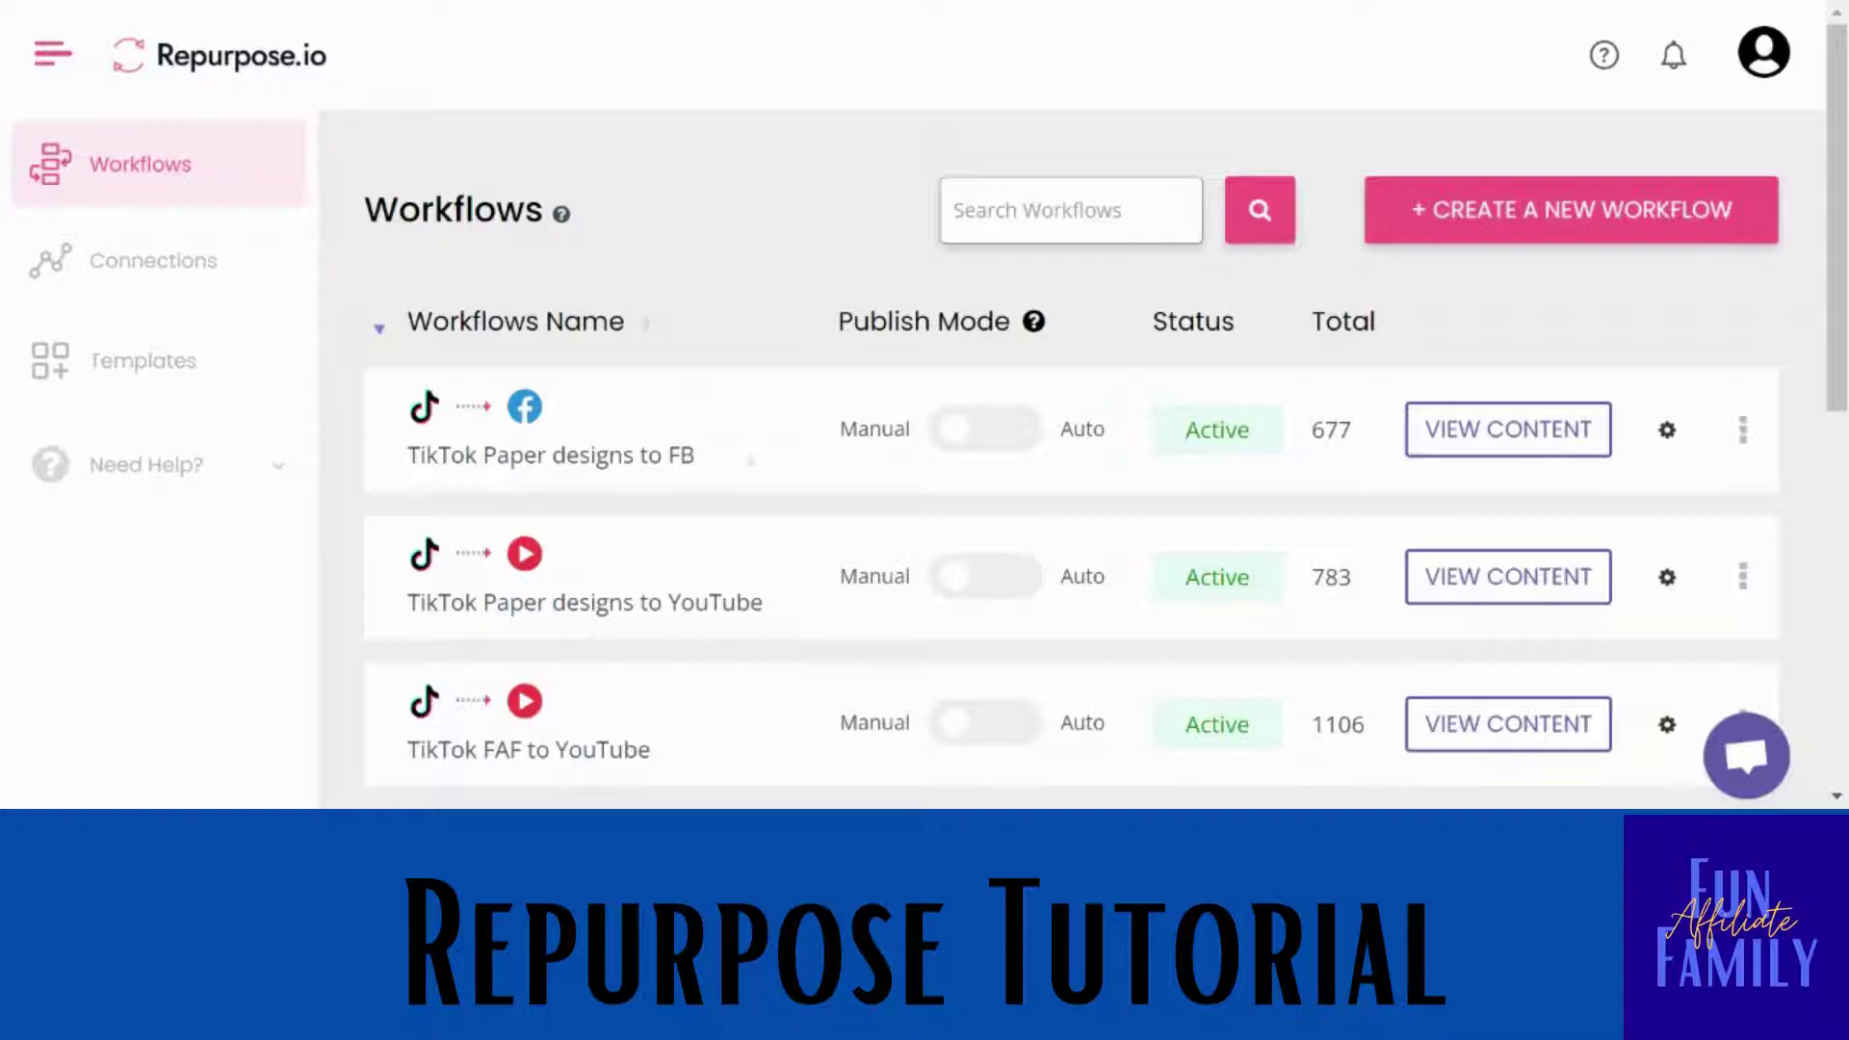
# - Switch the TikTok Paper designs to FB workflow's Publish Mode from Manual to Auto
pyautogui.scroll(-1, 1839, 246)
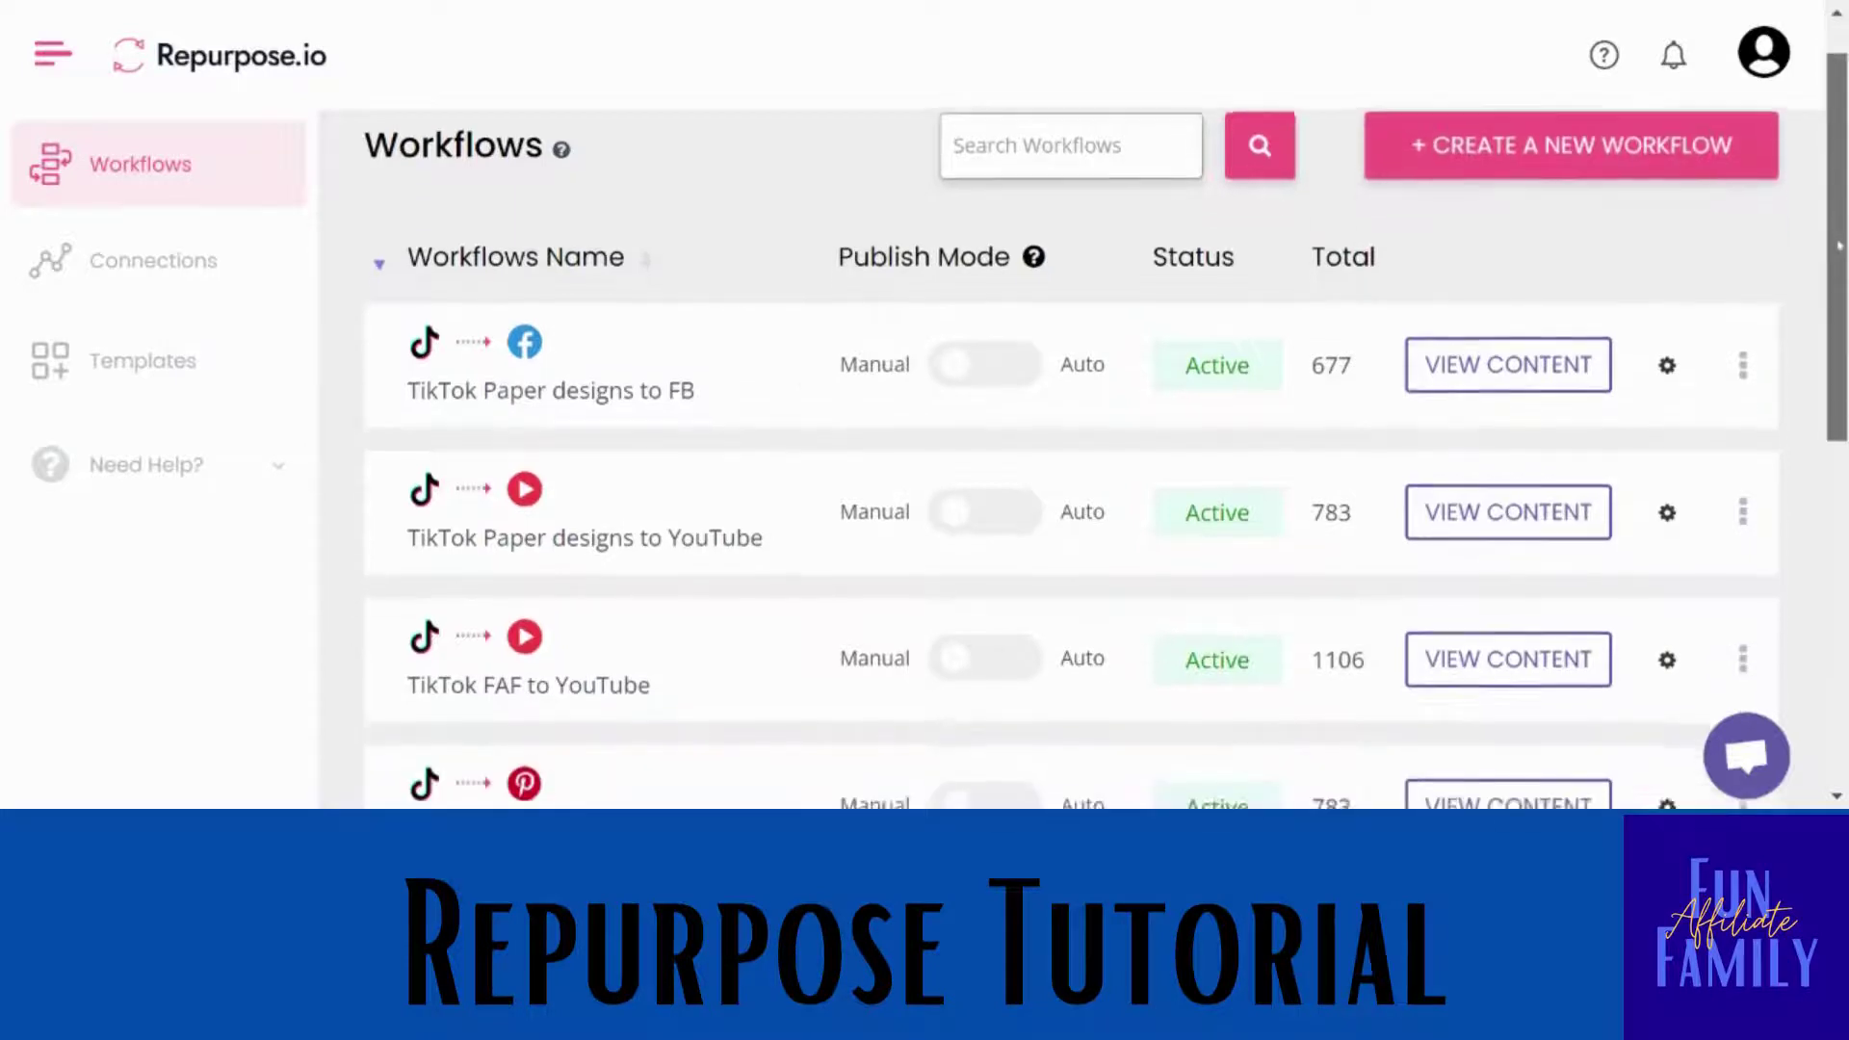
pyautogui.scroll(1, 1839, 246)
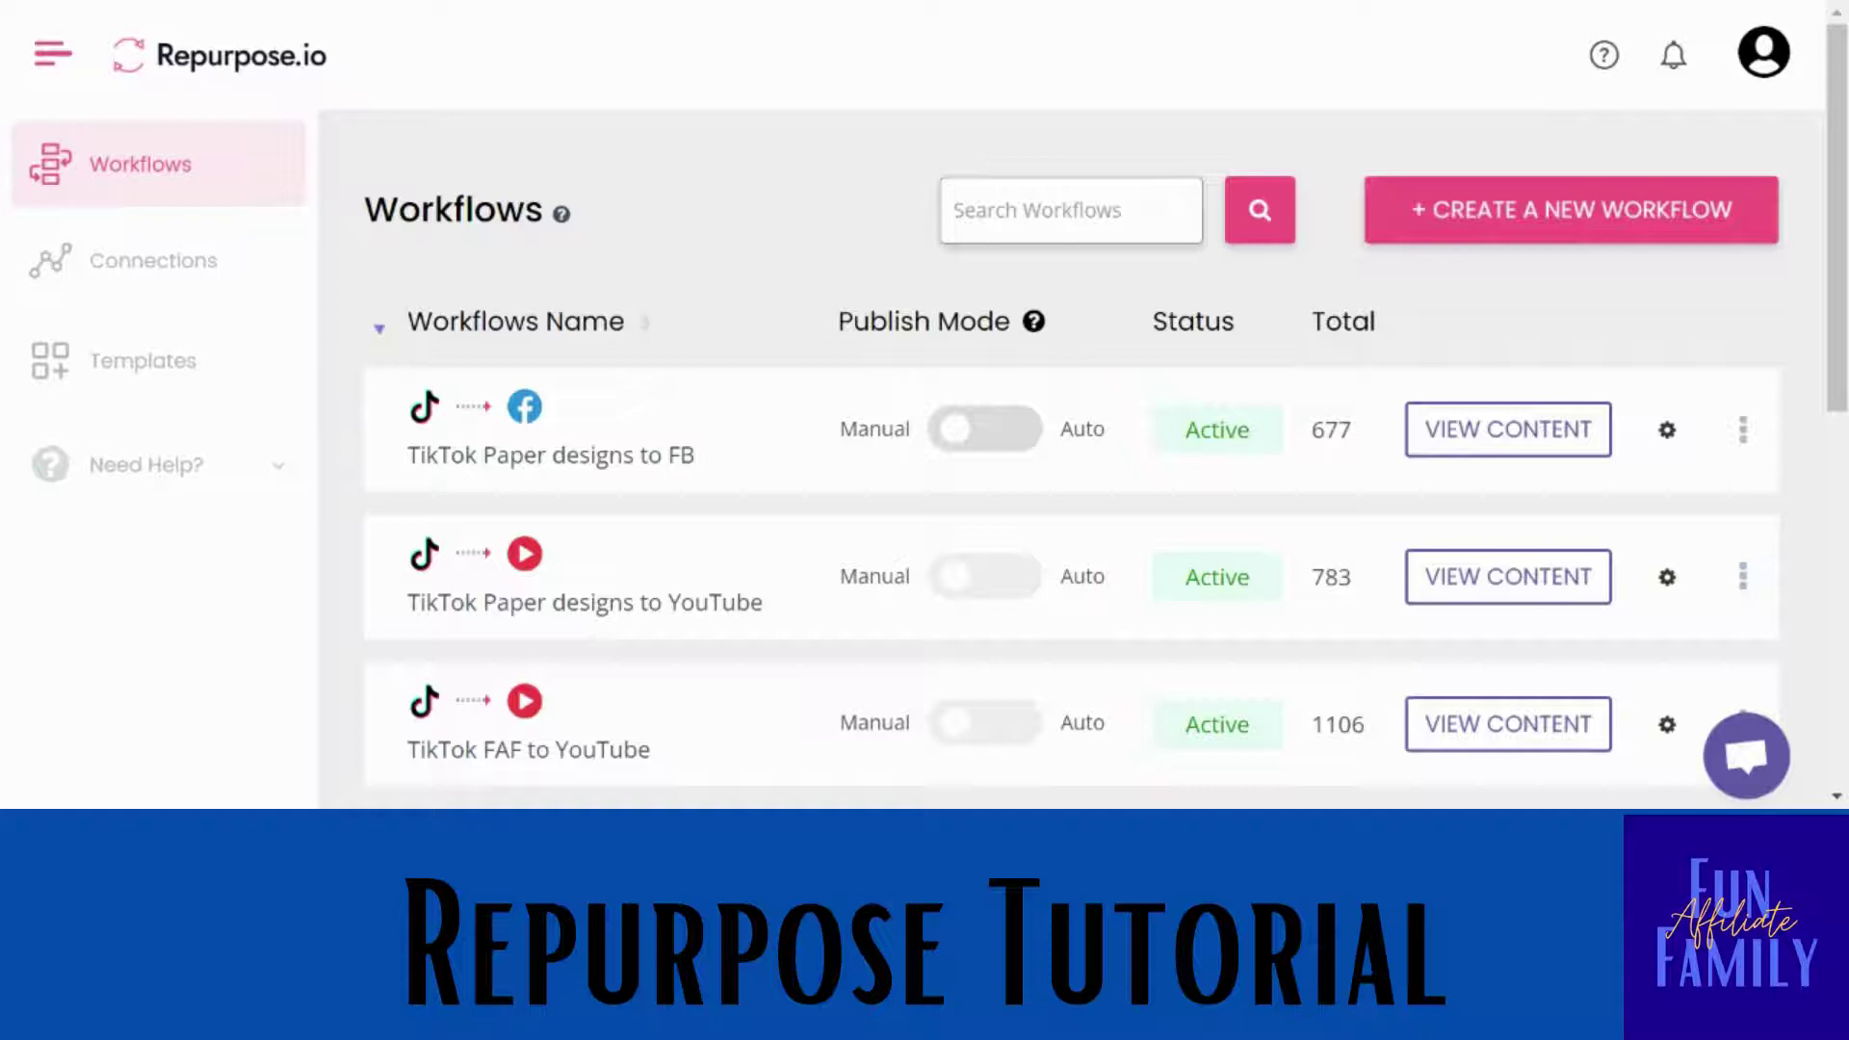
pyautogui.moveTo(1033, 320)
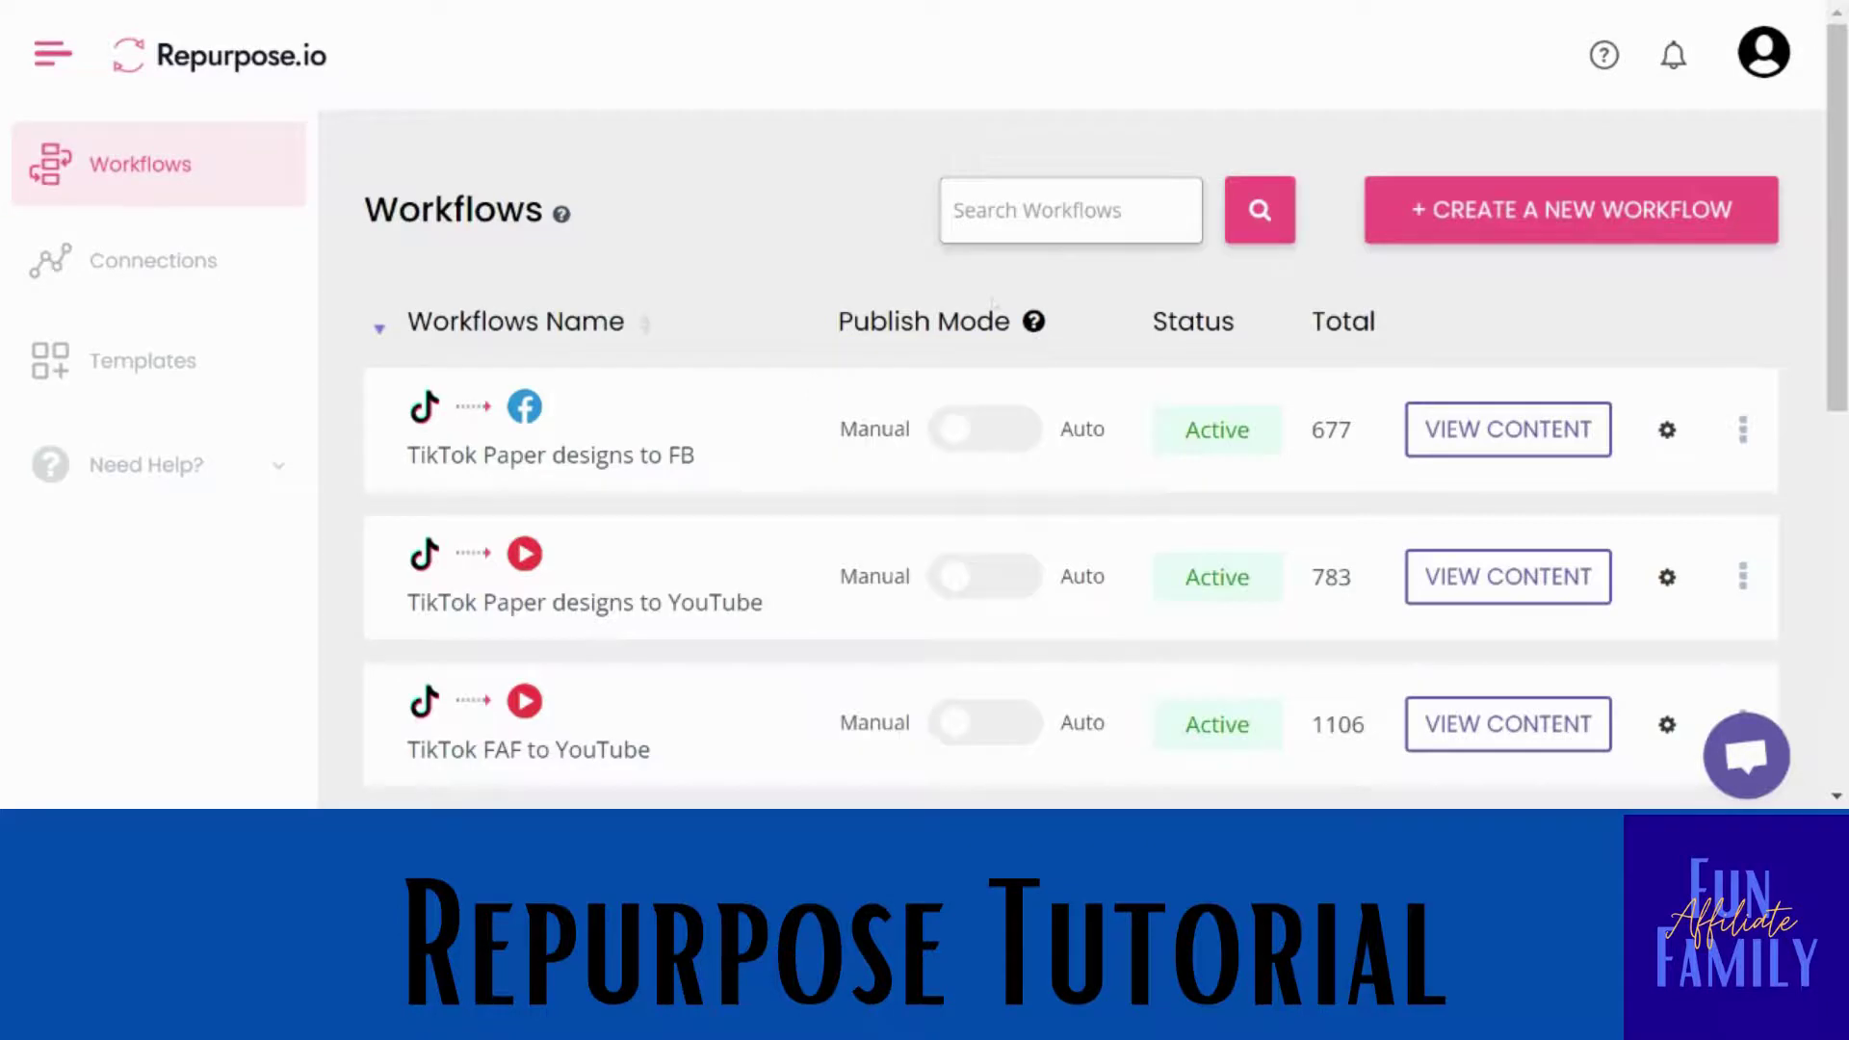
pyautogui.click(957, 429)
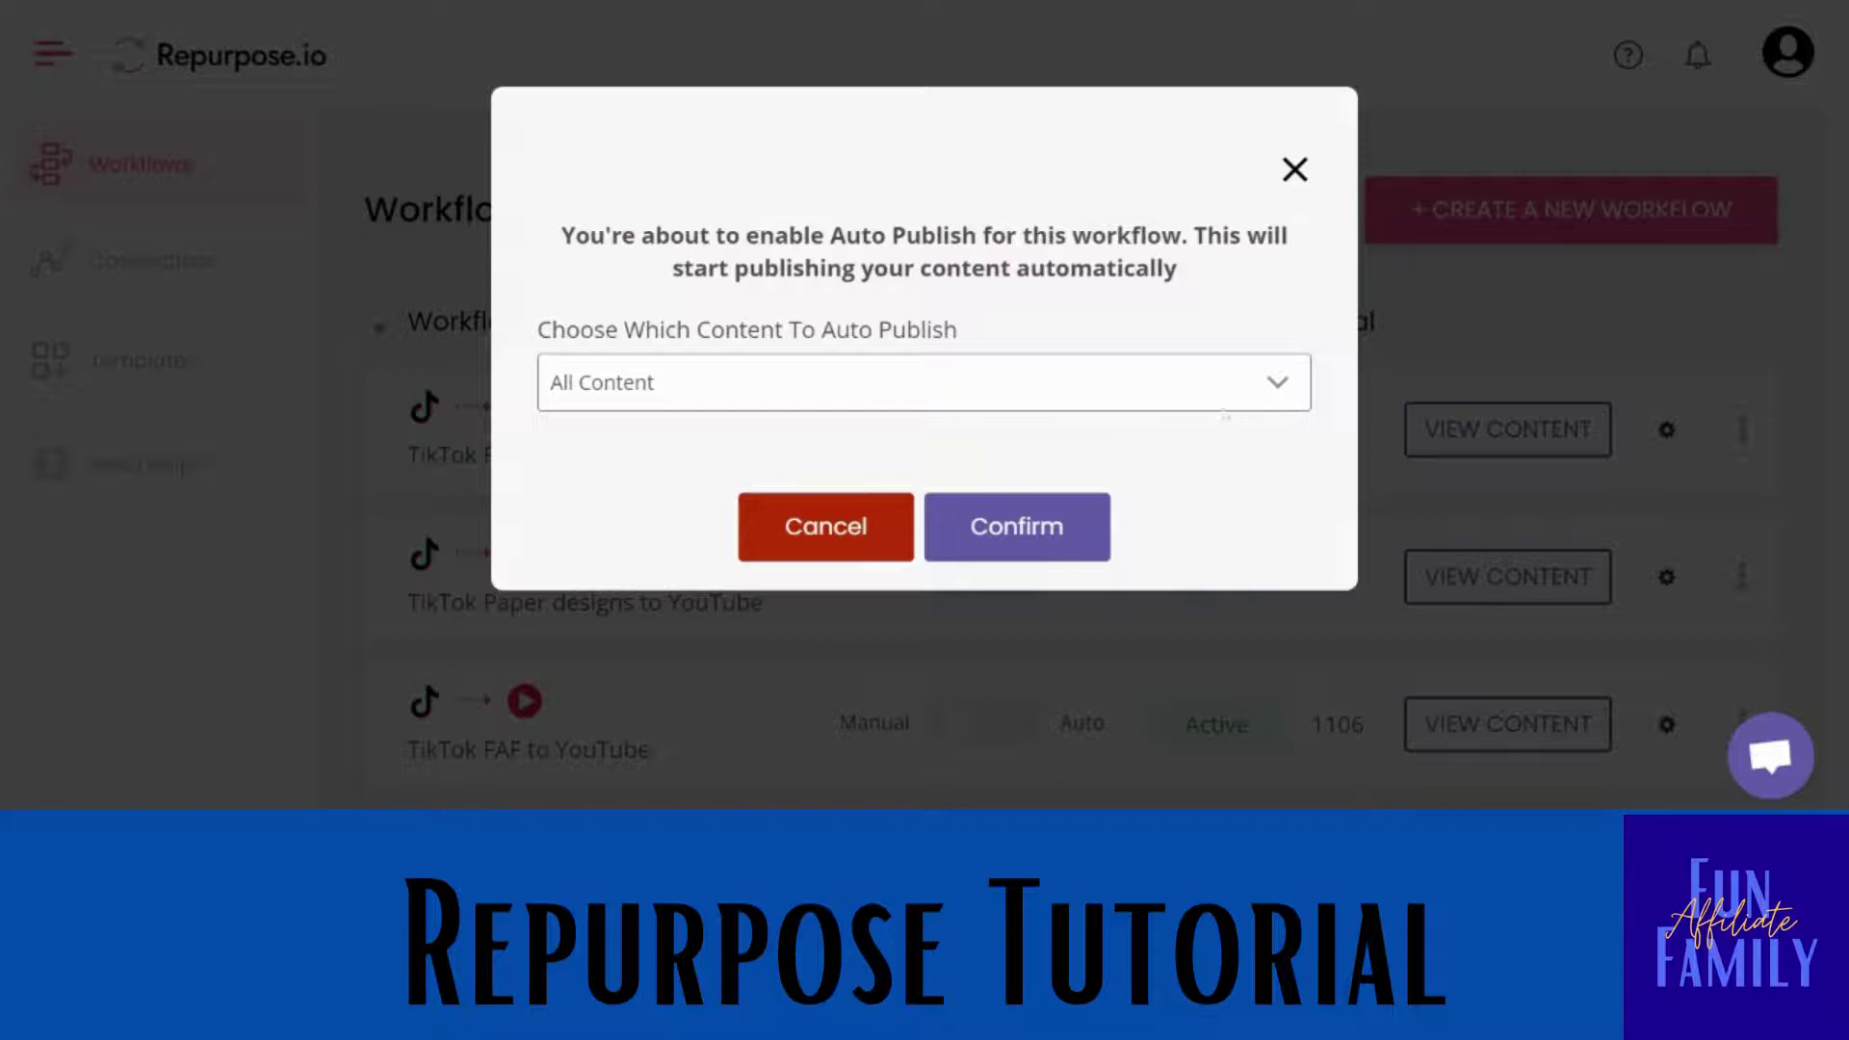
# - Cancel the Auto Publish prompt so the TikTok Paper designs to FB workflow stays on manual publishing
pyautogui.click(876, 520)
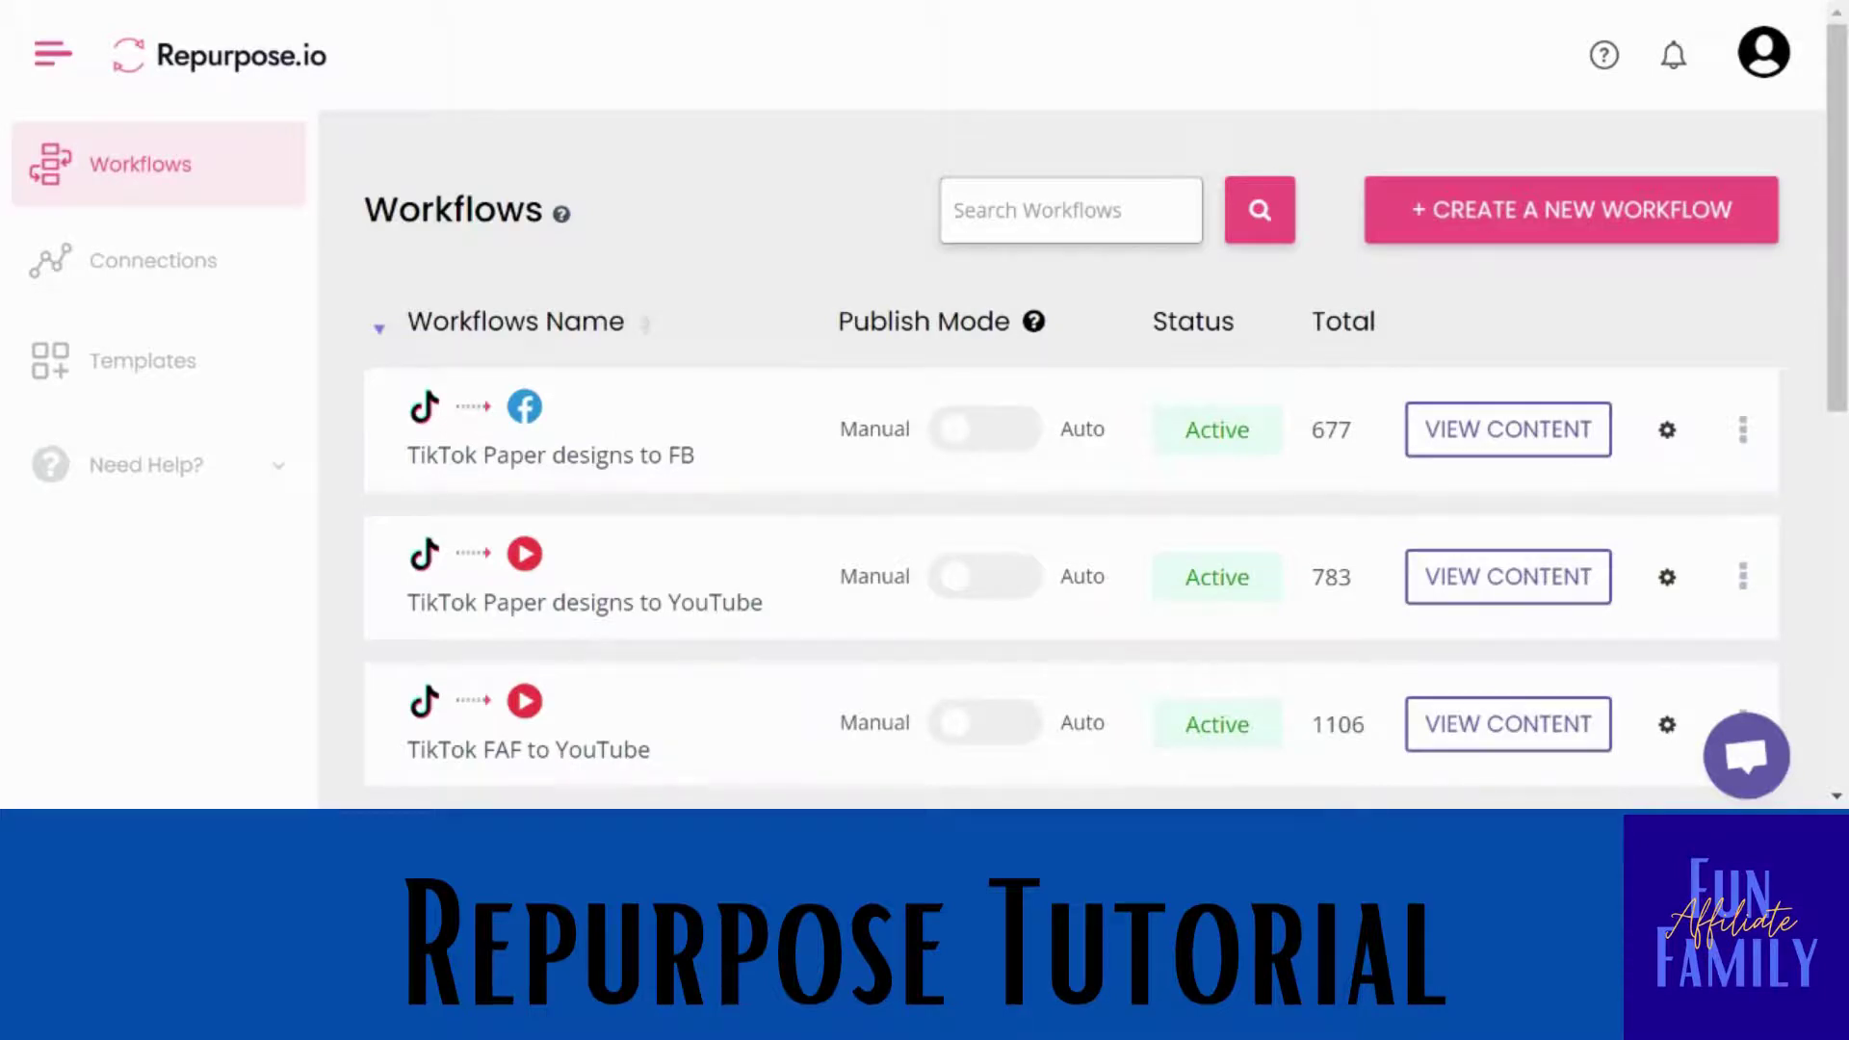
# - Open the TikTok Paper Designs To FB workflow's content and refresh its TikTok video list
pyautogui.click(1487, 424)
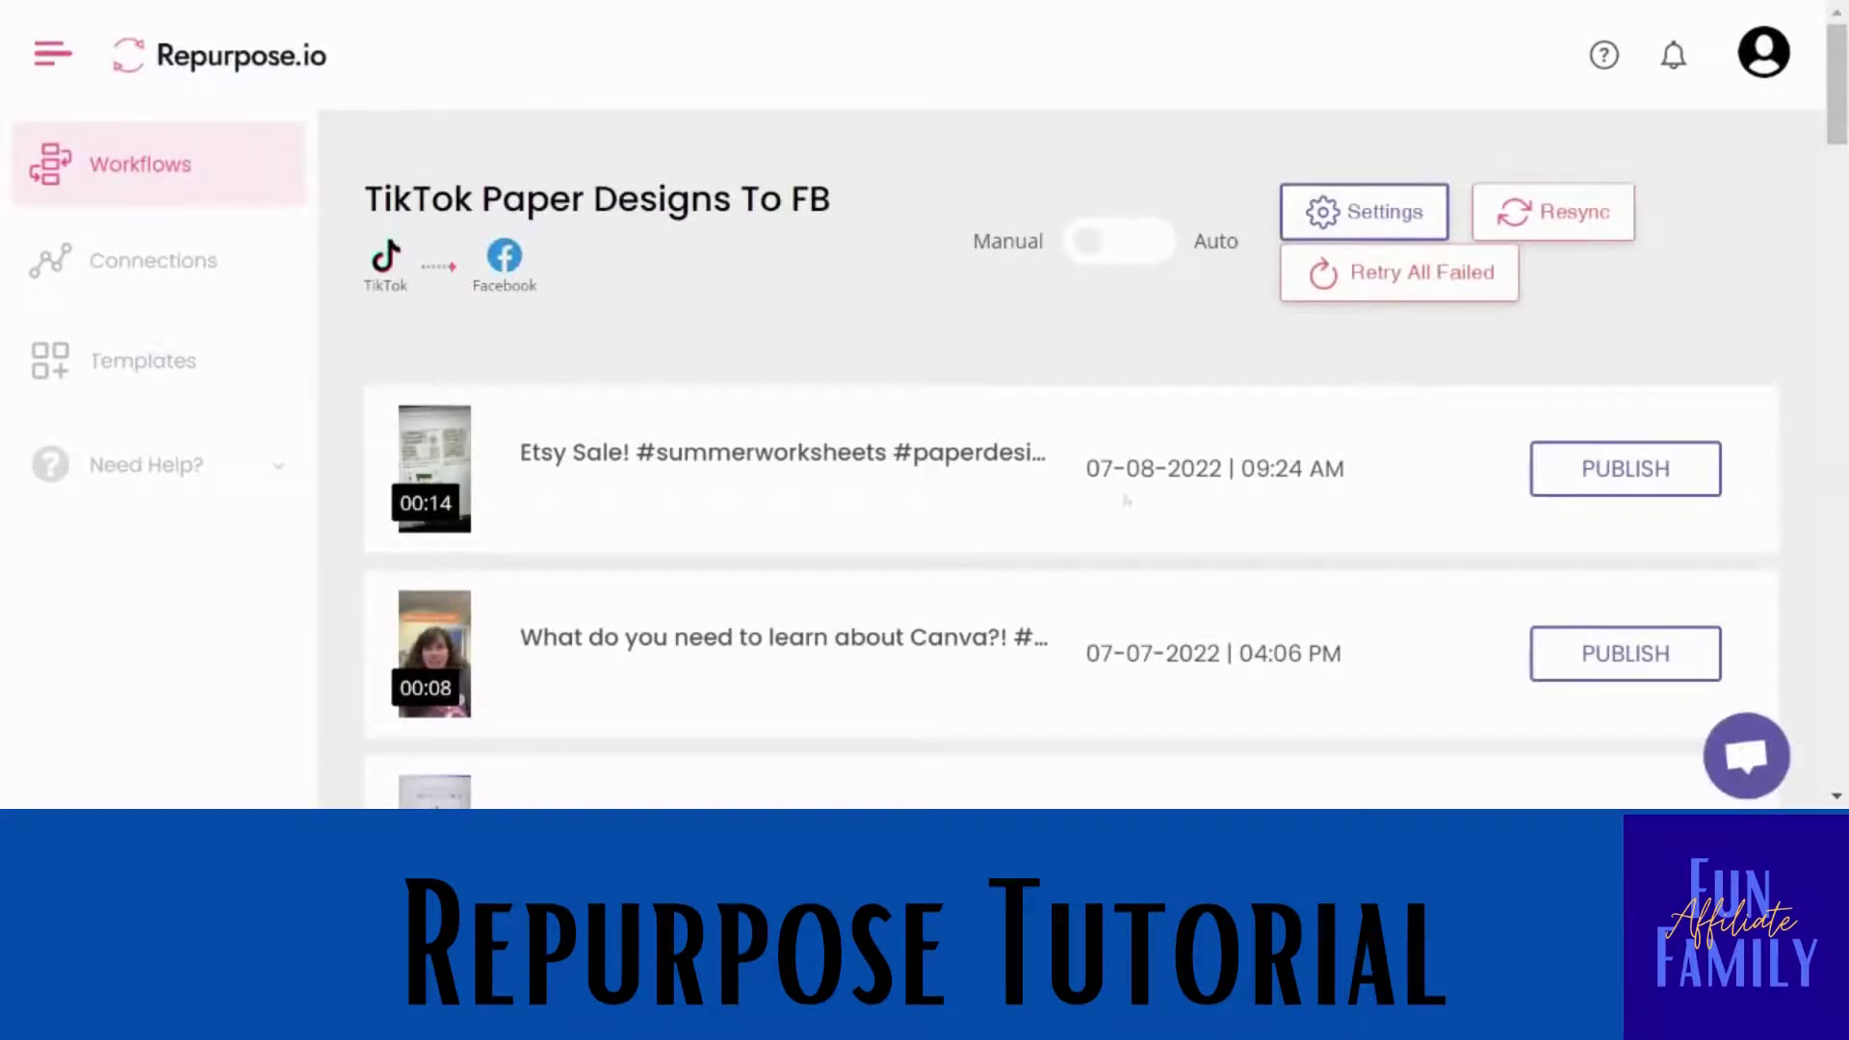
pyautogui.click(1575, 220)
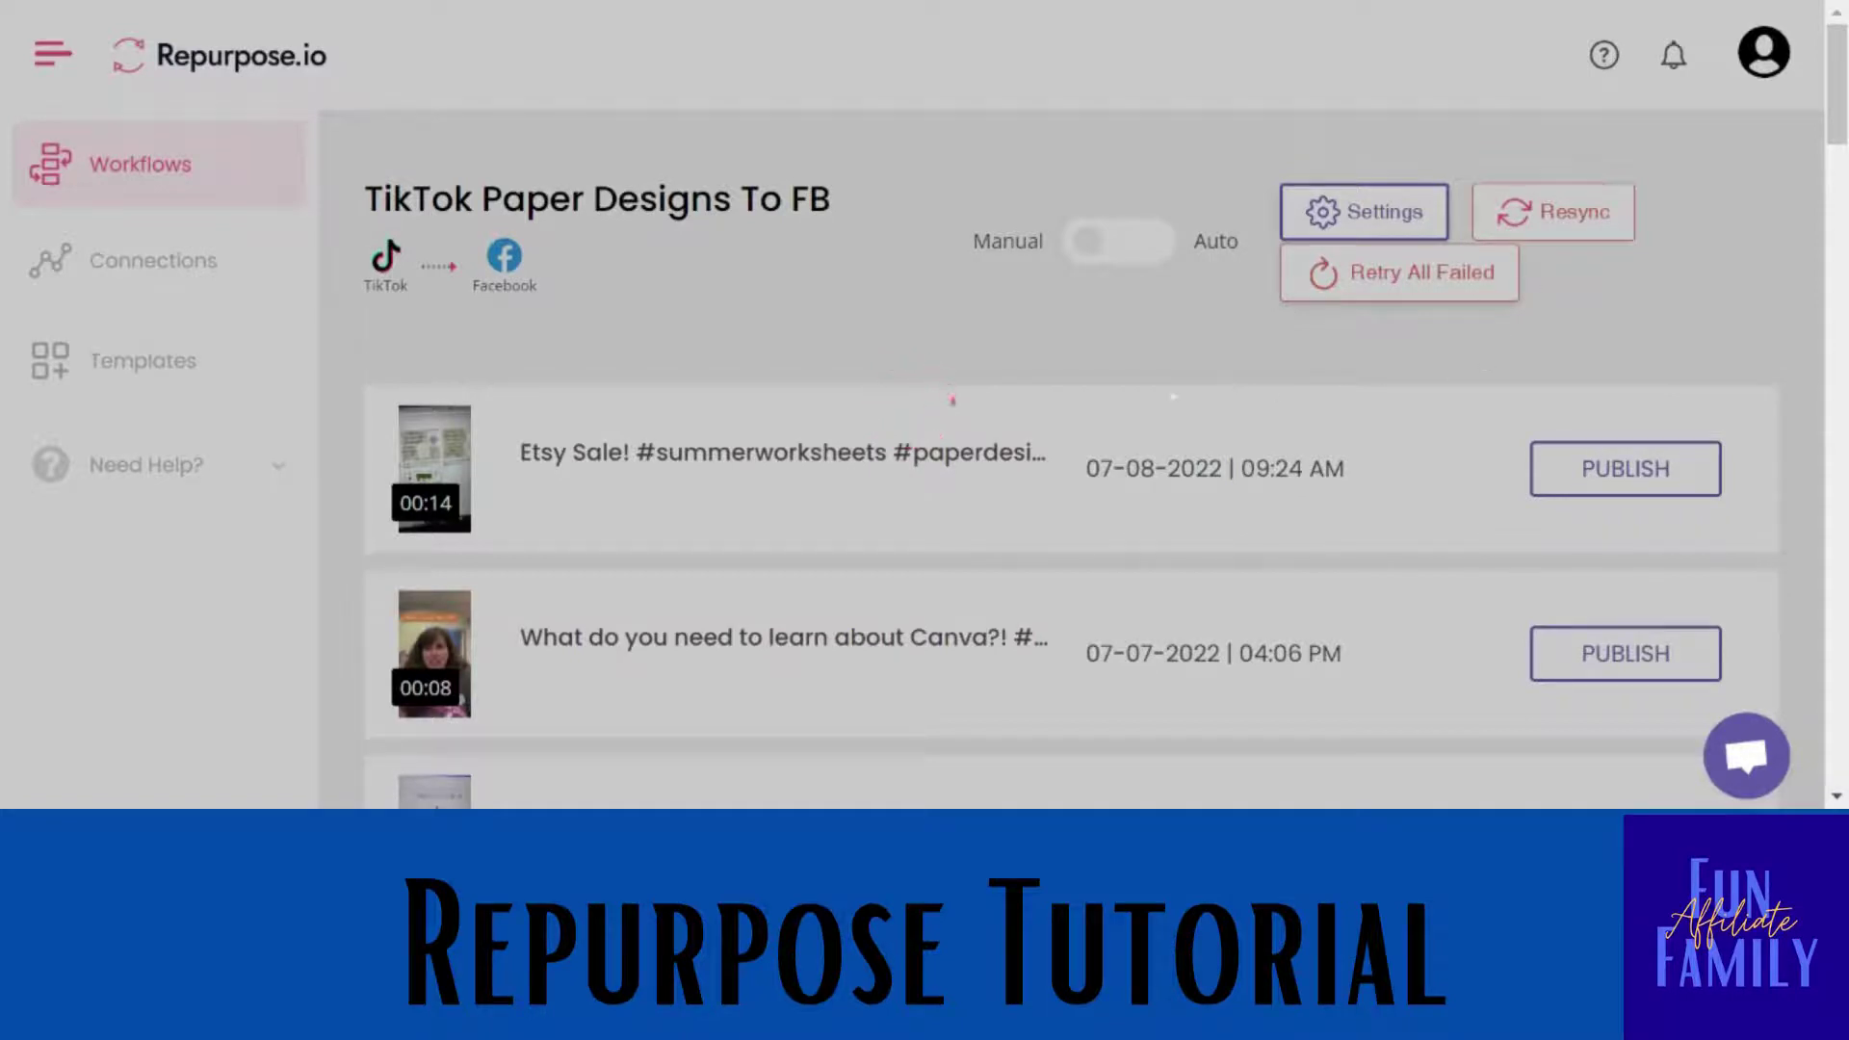
pyautogui.moveTo(1837, 101)
pyautogui.mouseDown()
pyautogui.moveTo(1837, 120)
pyautogui.moveTo(1837, 97)
pyautogui.mouseUp()
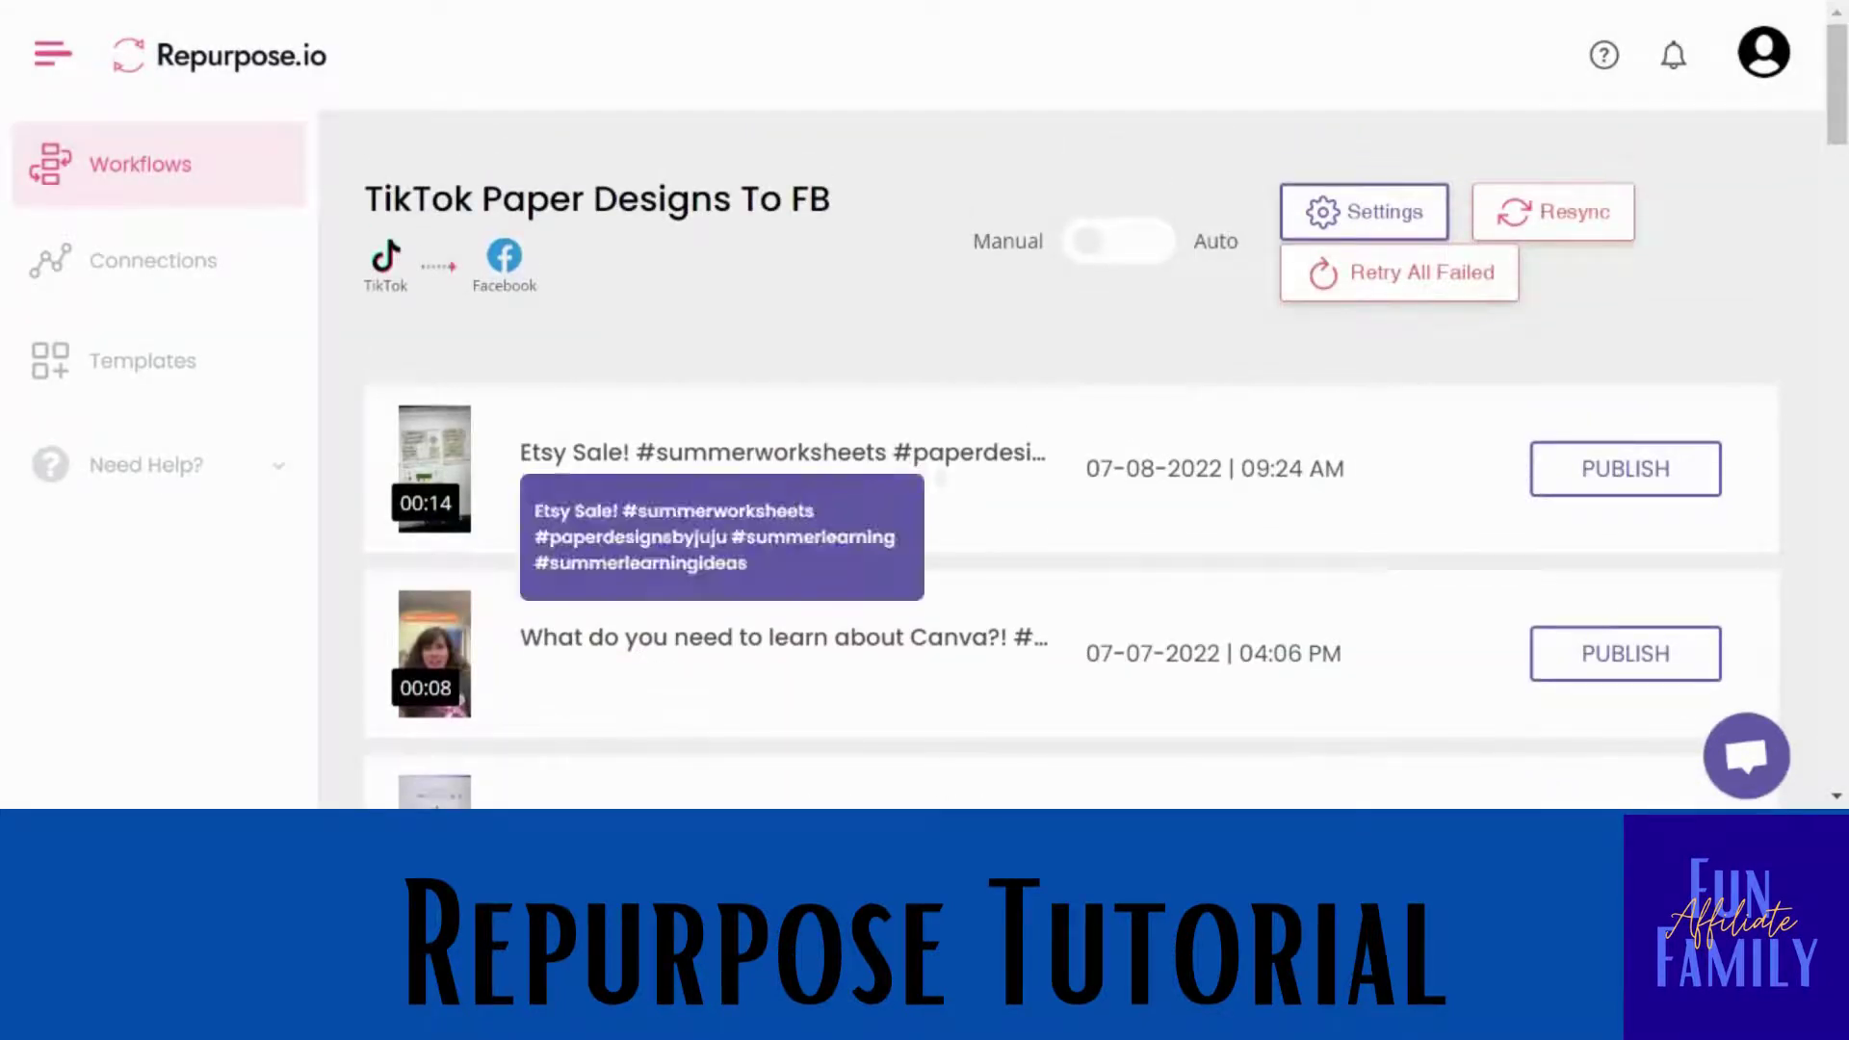
# - In the Etsy Sale video's publish settings, prefix the post with 'Summer Worksheets for kids! Check out the'
pyautogui.click(1586, 468)
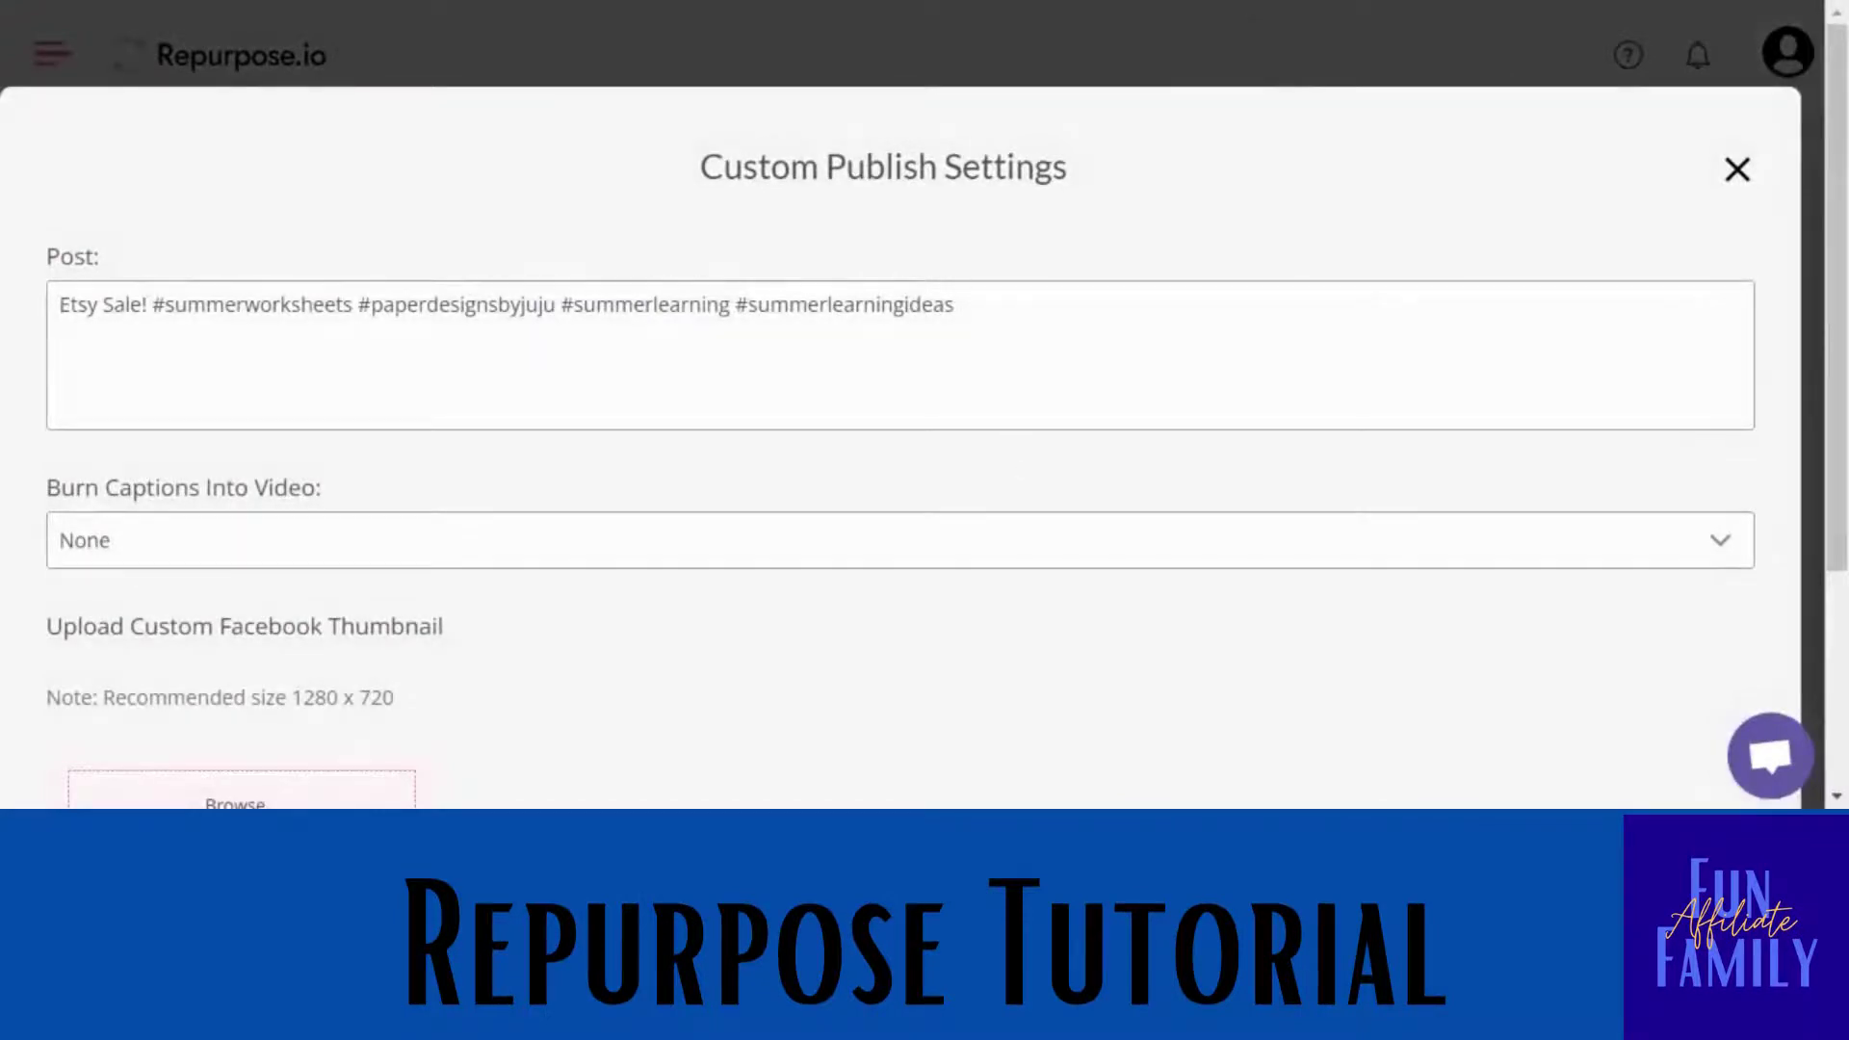
pyautogui.moveTo(953, 304); pyautogui.dragTo(843, 304)
pyautogui.click(477, 304)
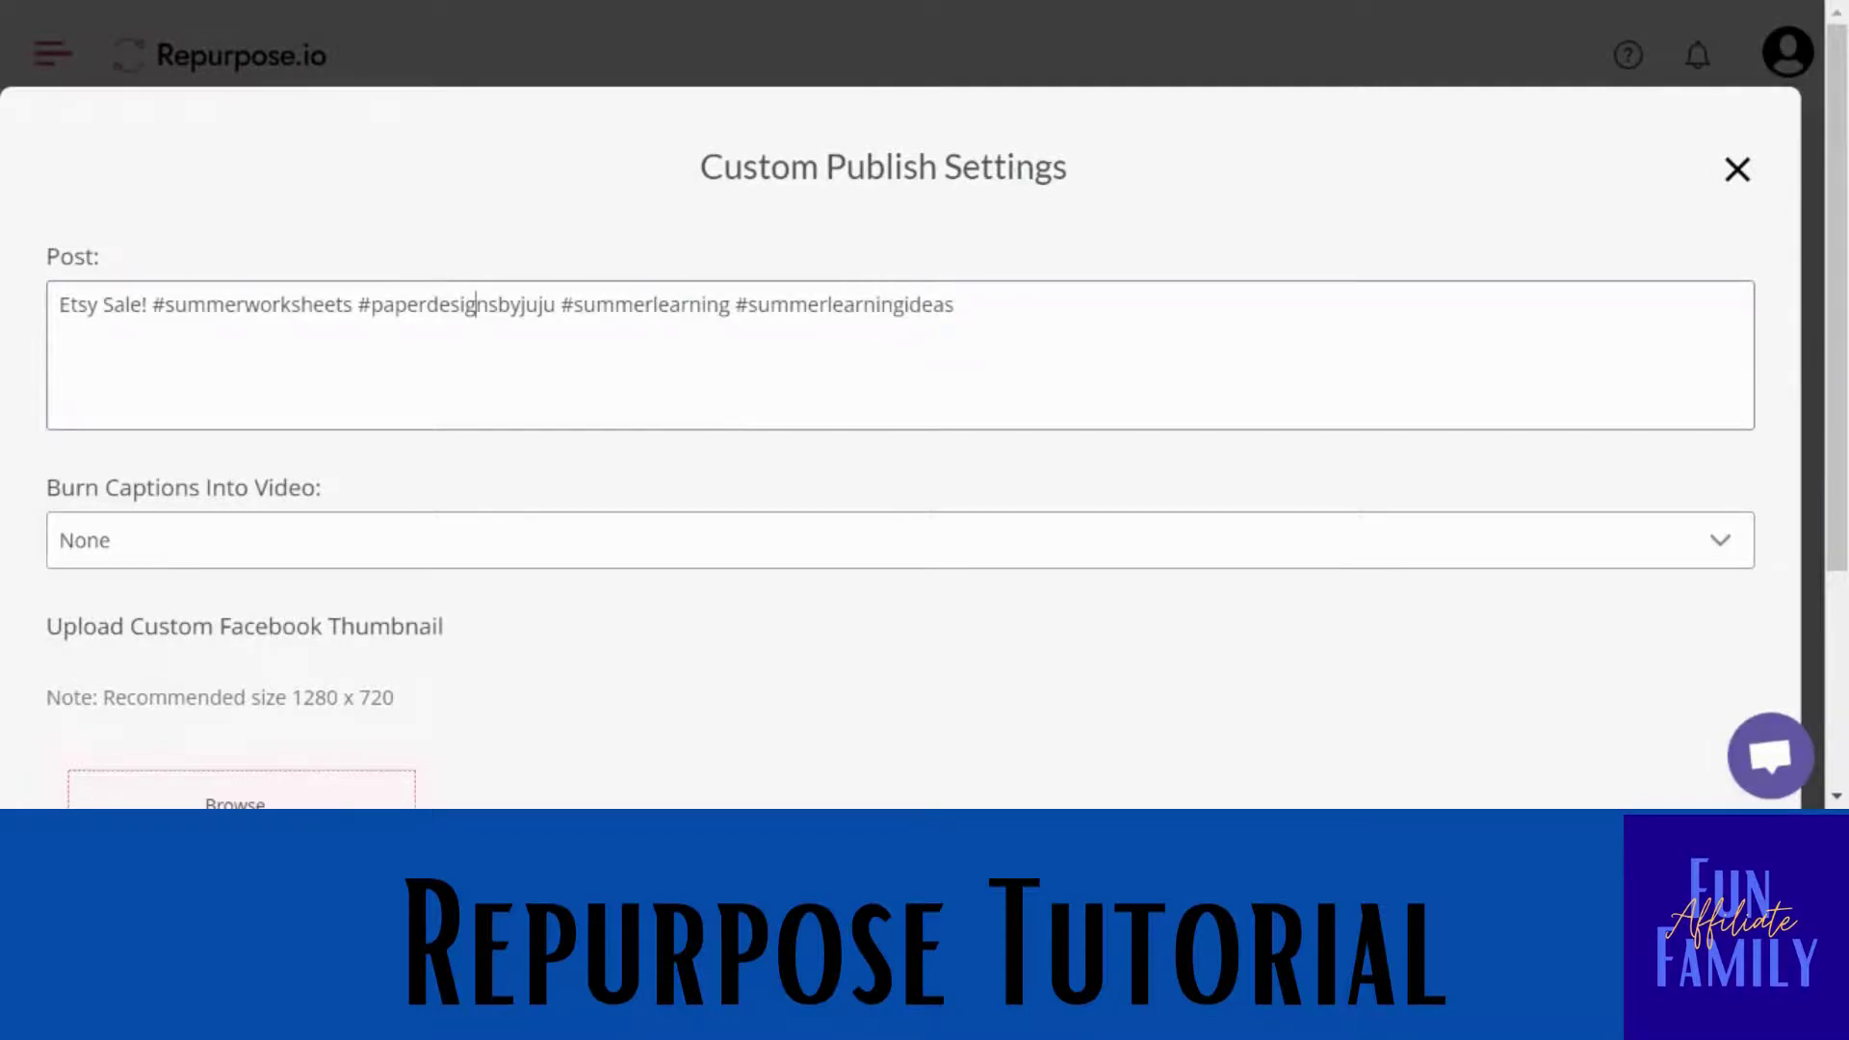
pyautogui.write('Summer ')
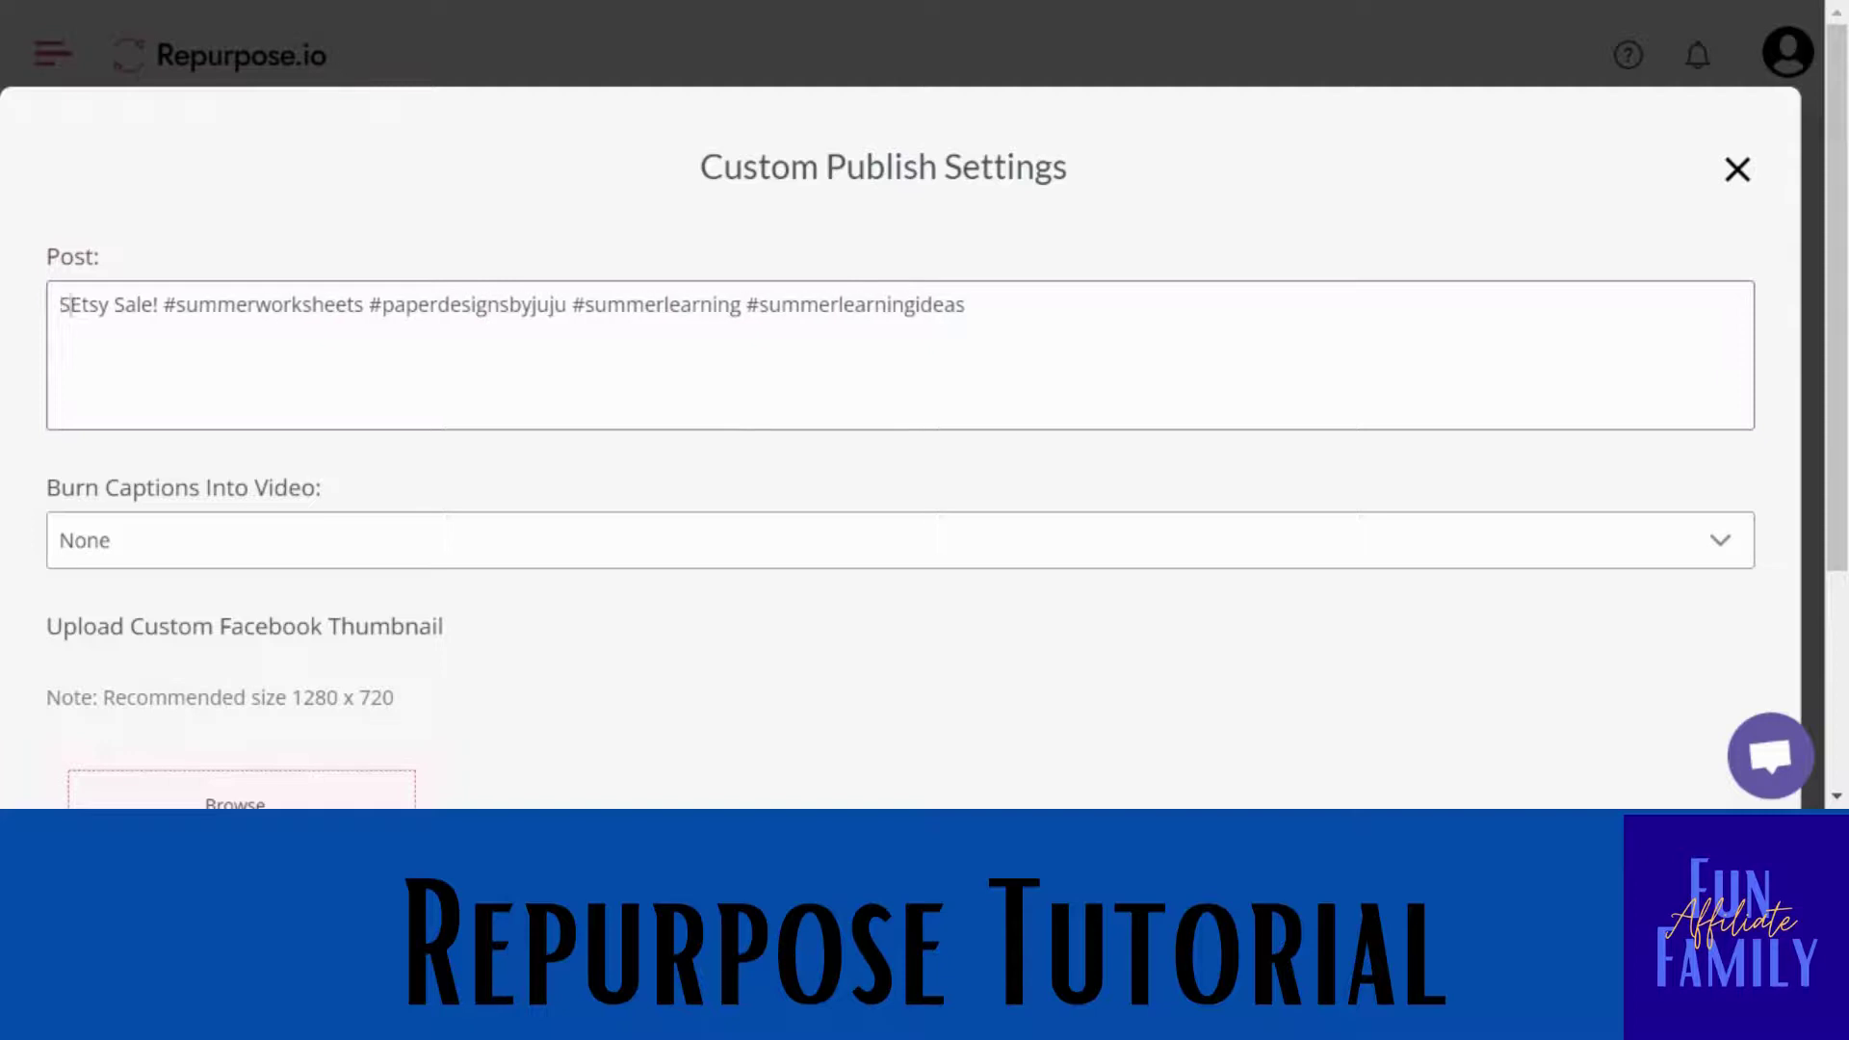
pyautogui.write('Worksheet')
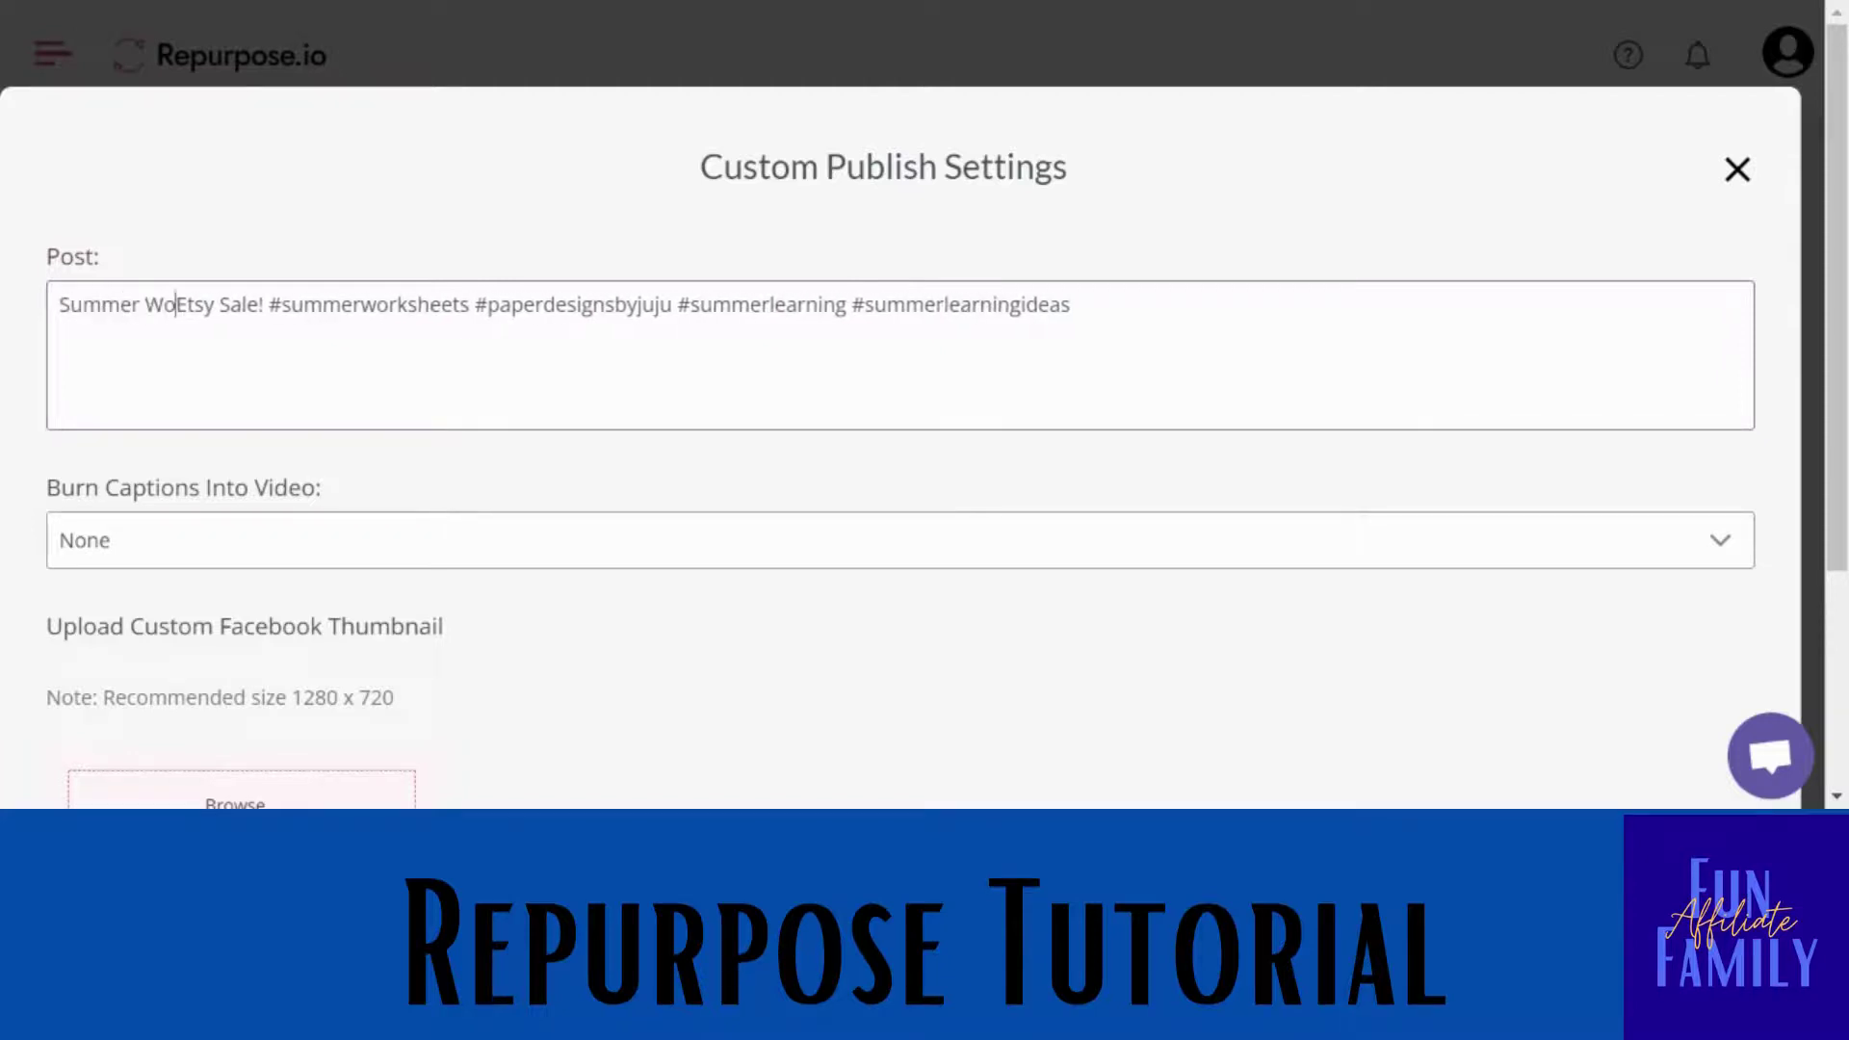
pyautogui.write('s')
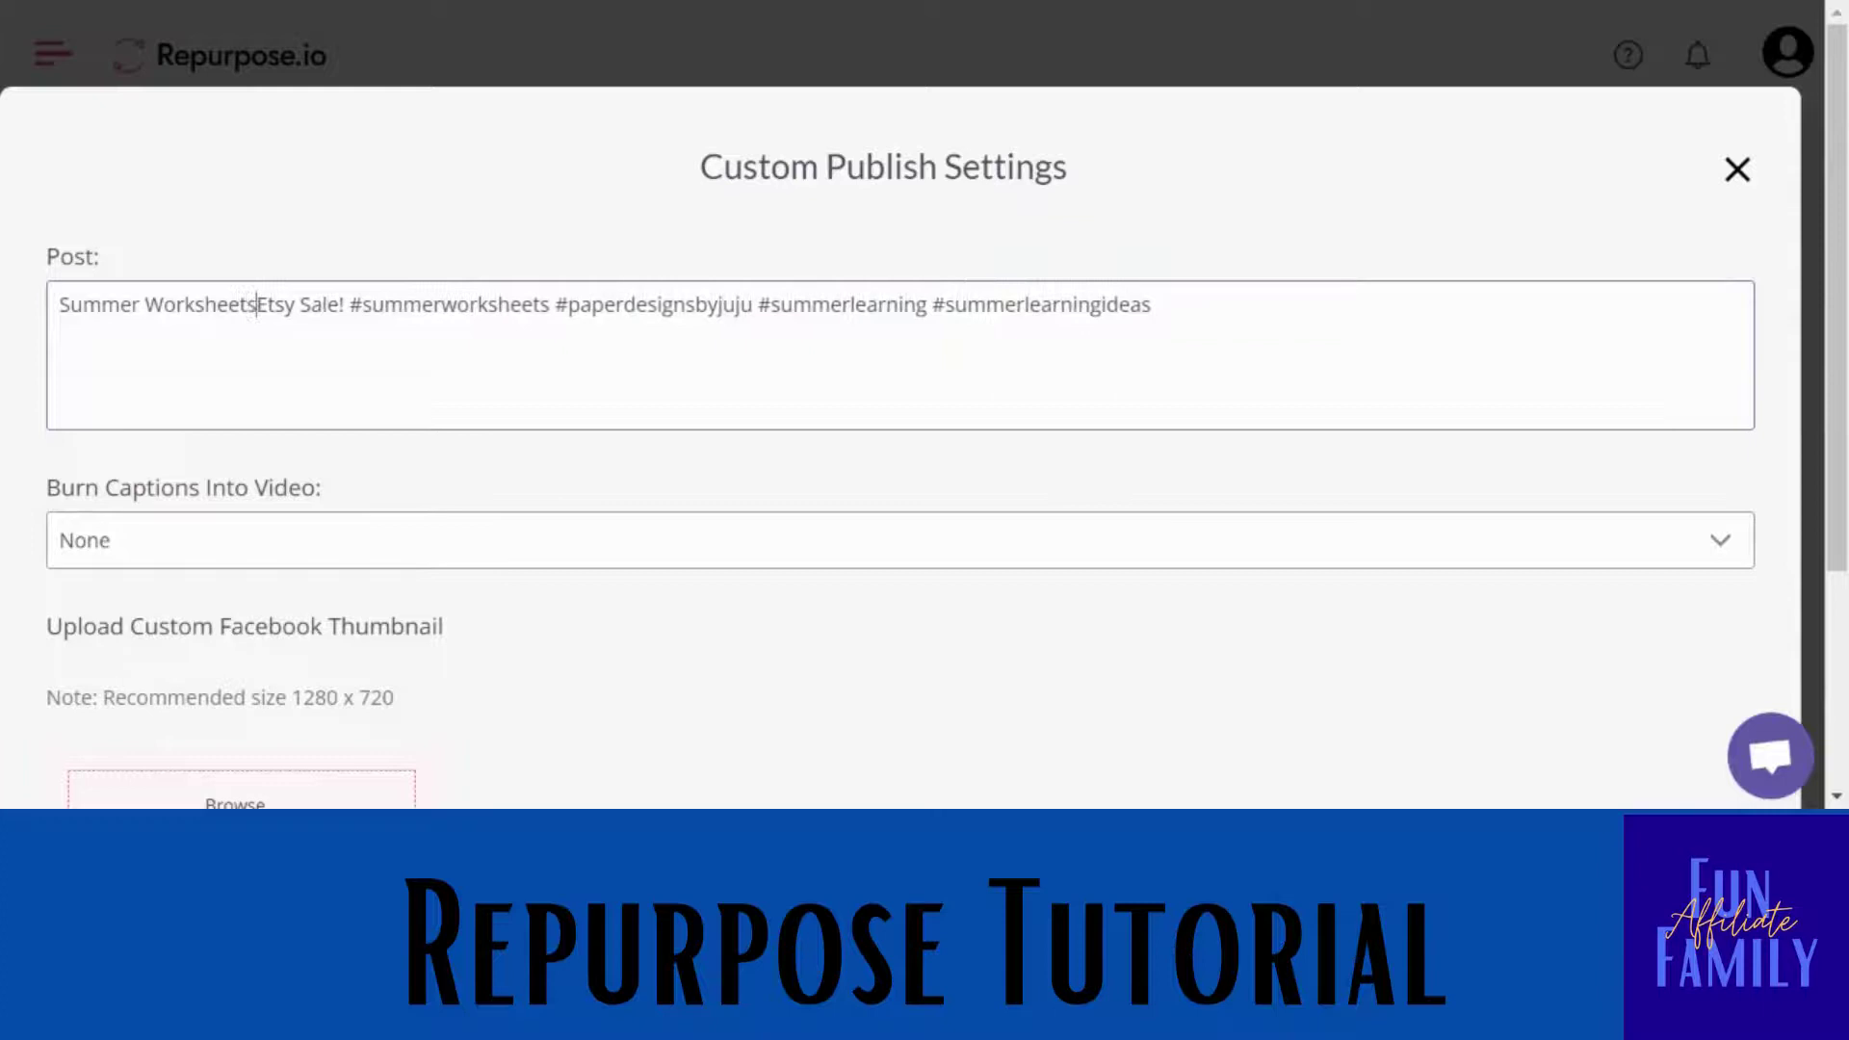
pyautogui.write(' for kids! Che')
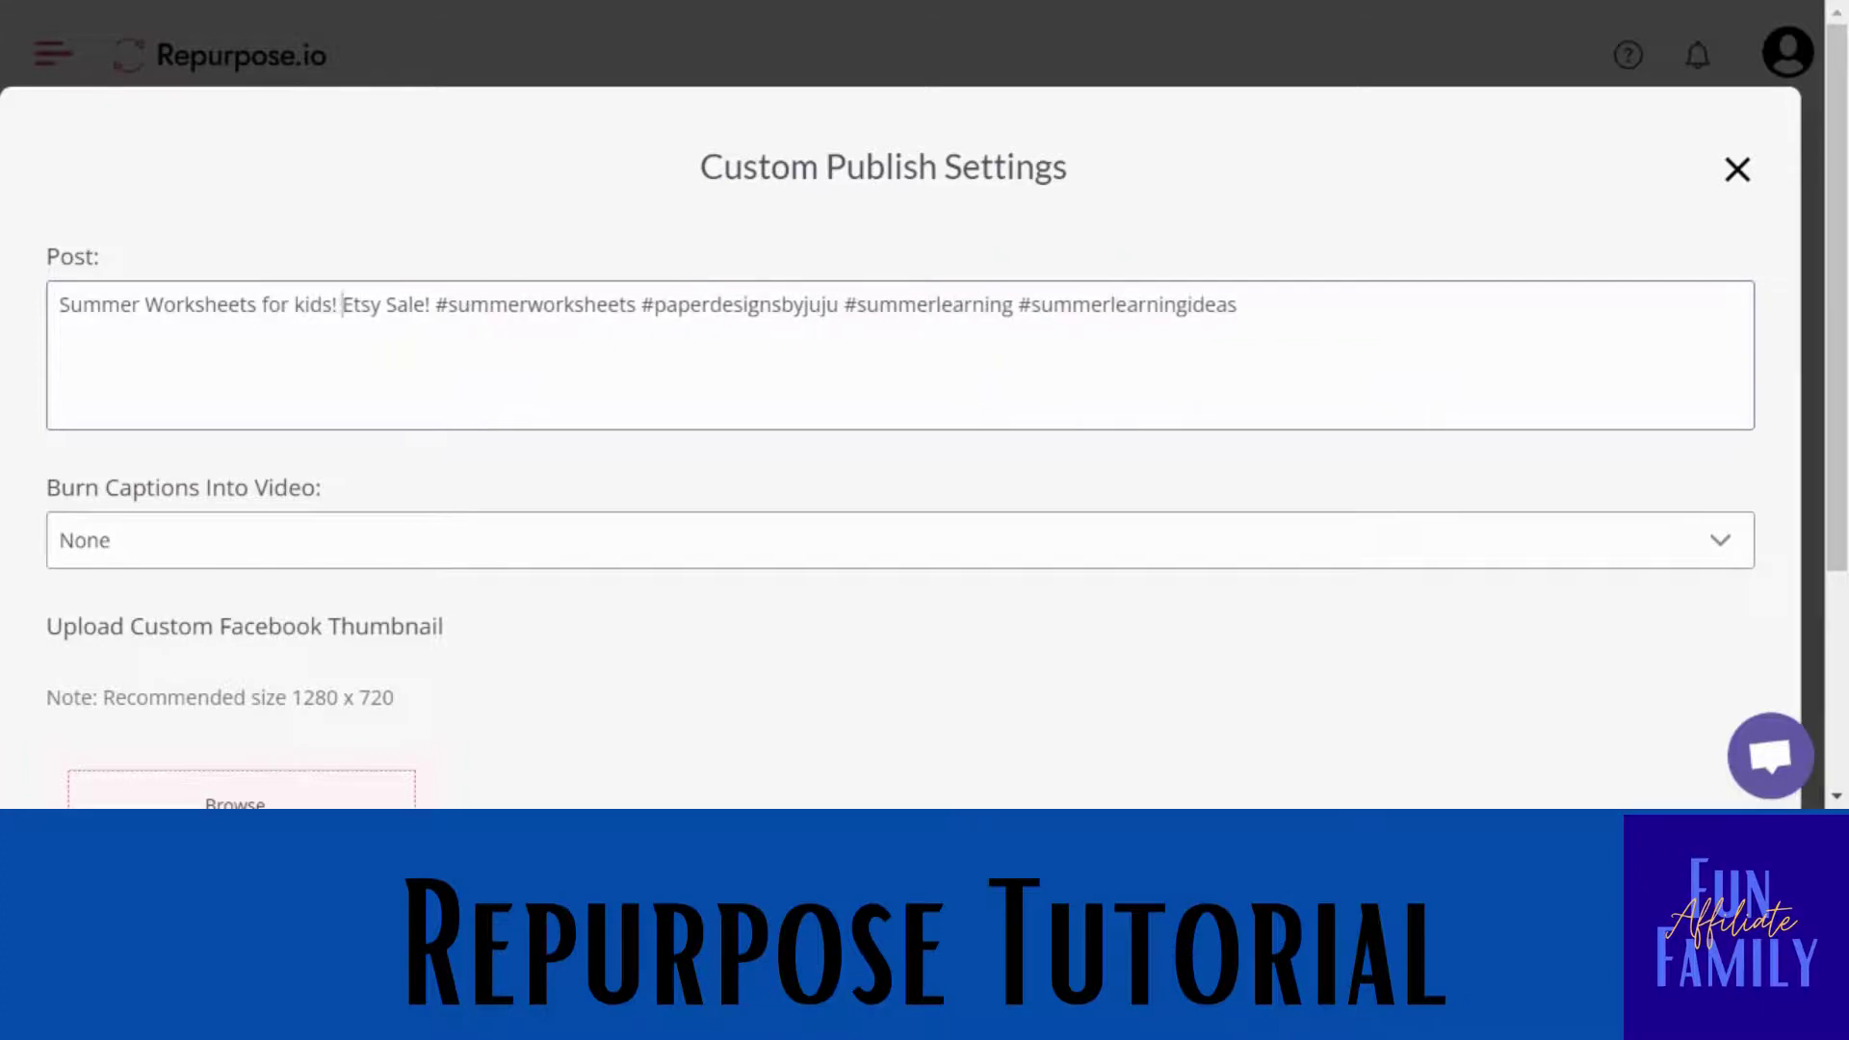
pyautogui.write('ck out the')
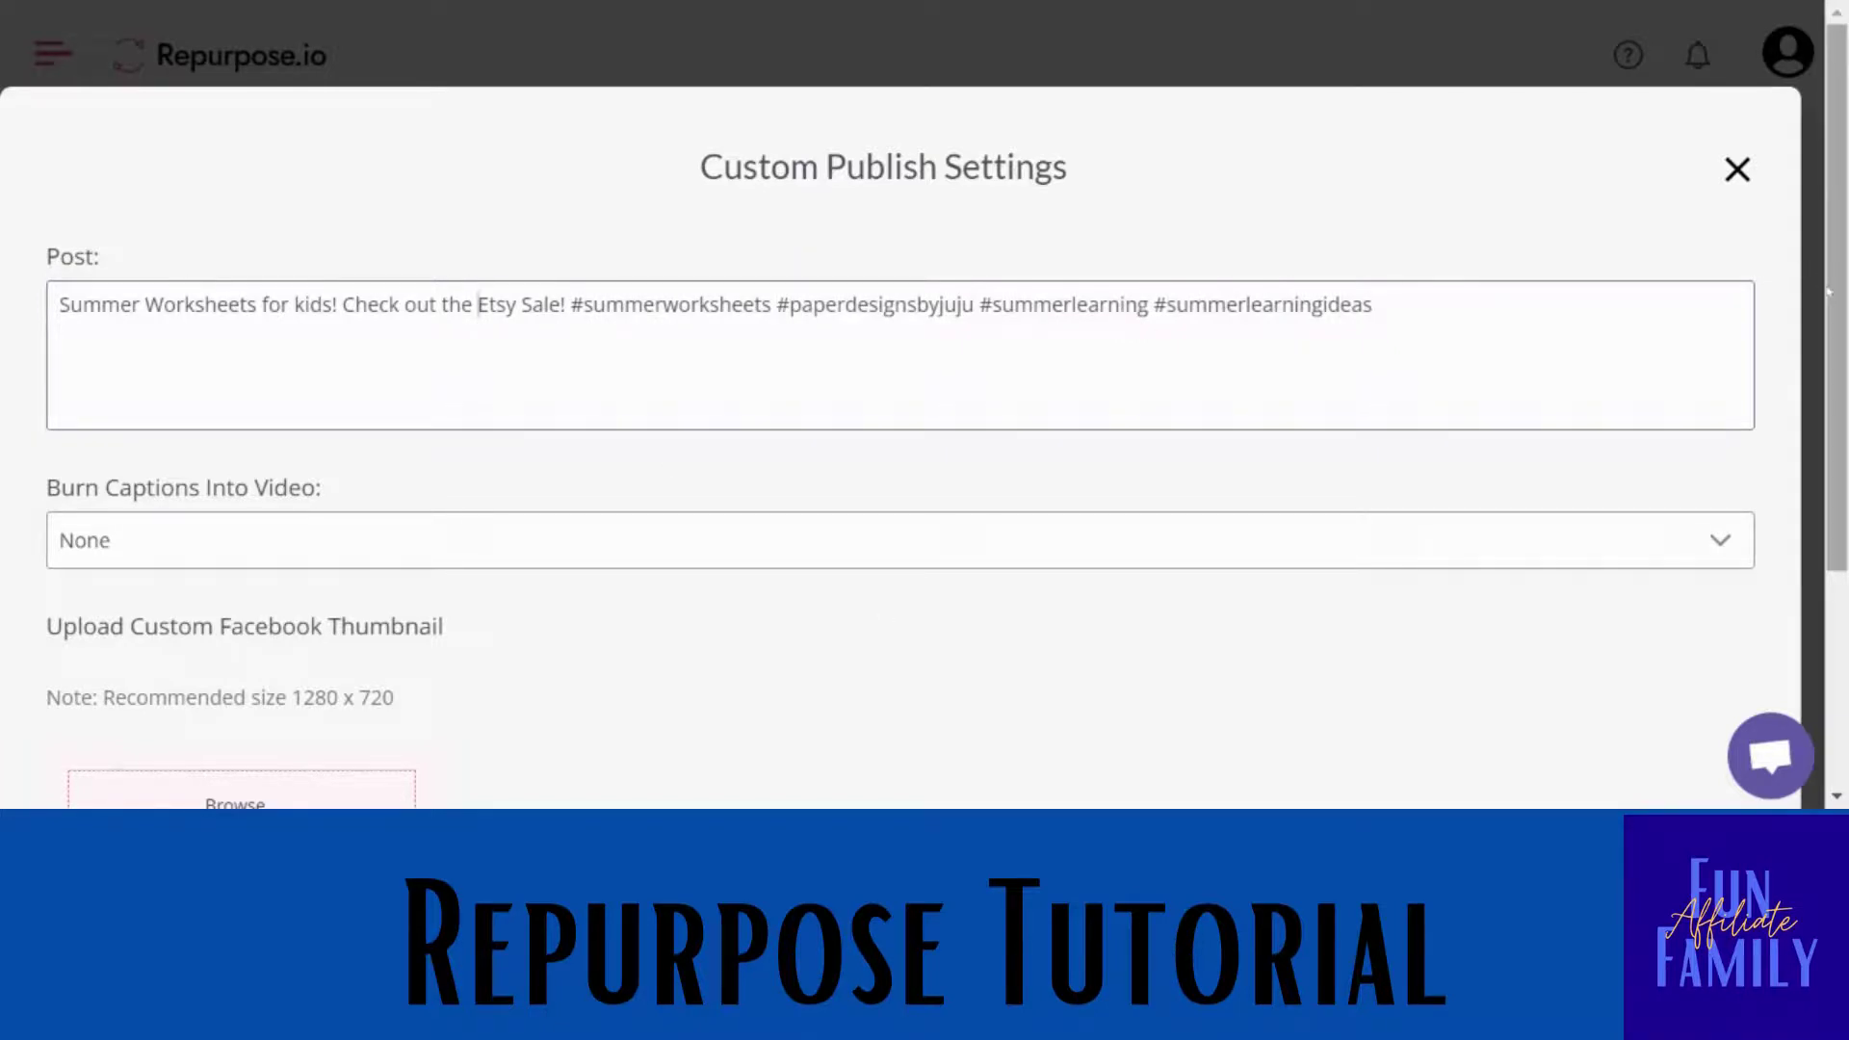
pyautogui.moveTo(1838, 305); pyautogui.dragTo(1818, 345)
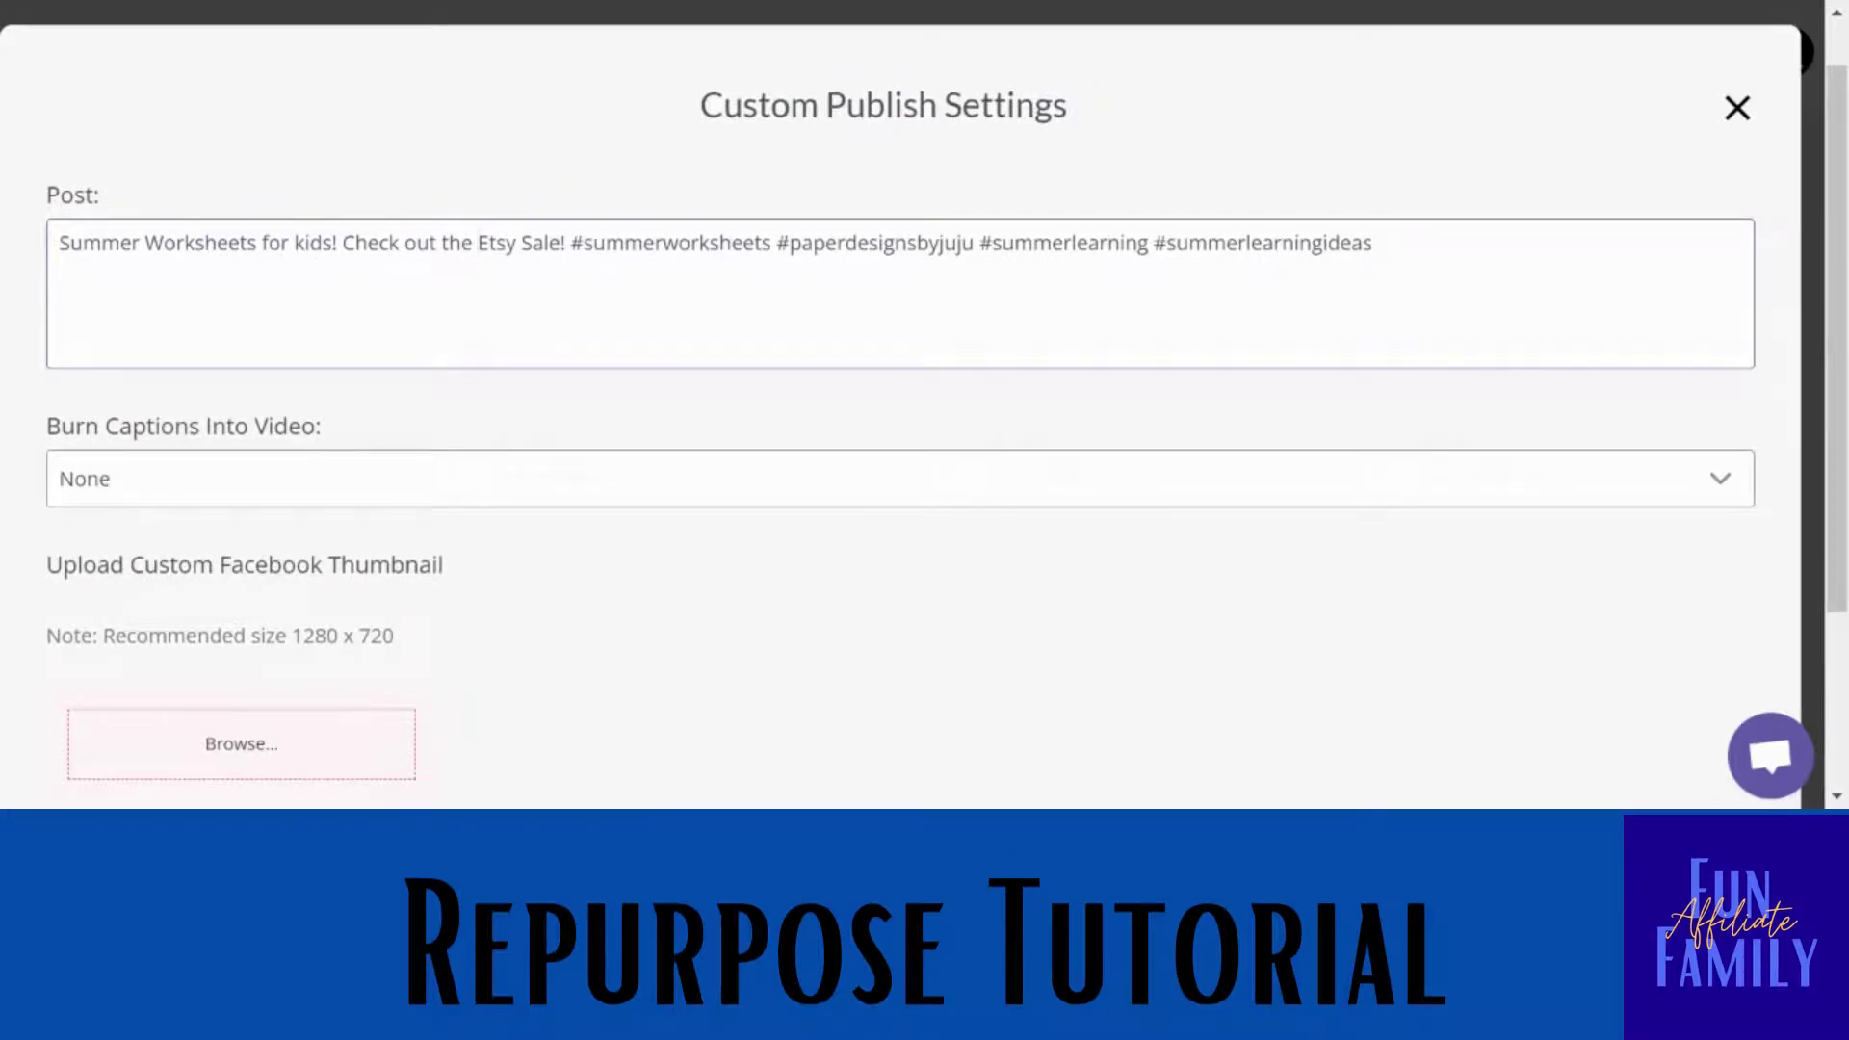
pyautogui.moveTo(1825, 240)
pyautogui.mouseDown()
pyautogui.moveTo(1820, 420)
pyautogui.moveTo(1787, 287)
pyautogui.mouseUp()
pyautogui.scroll(-2, 1111, 691)
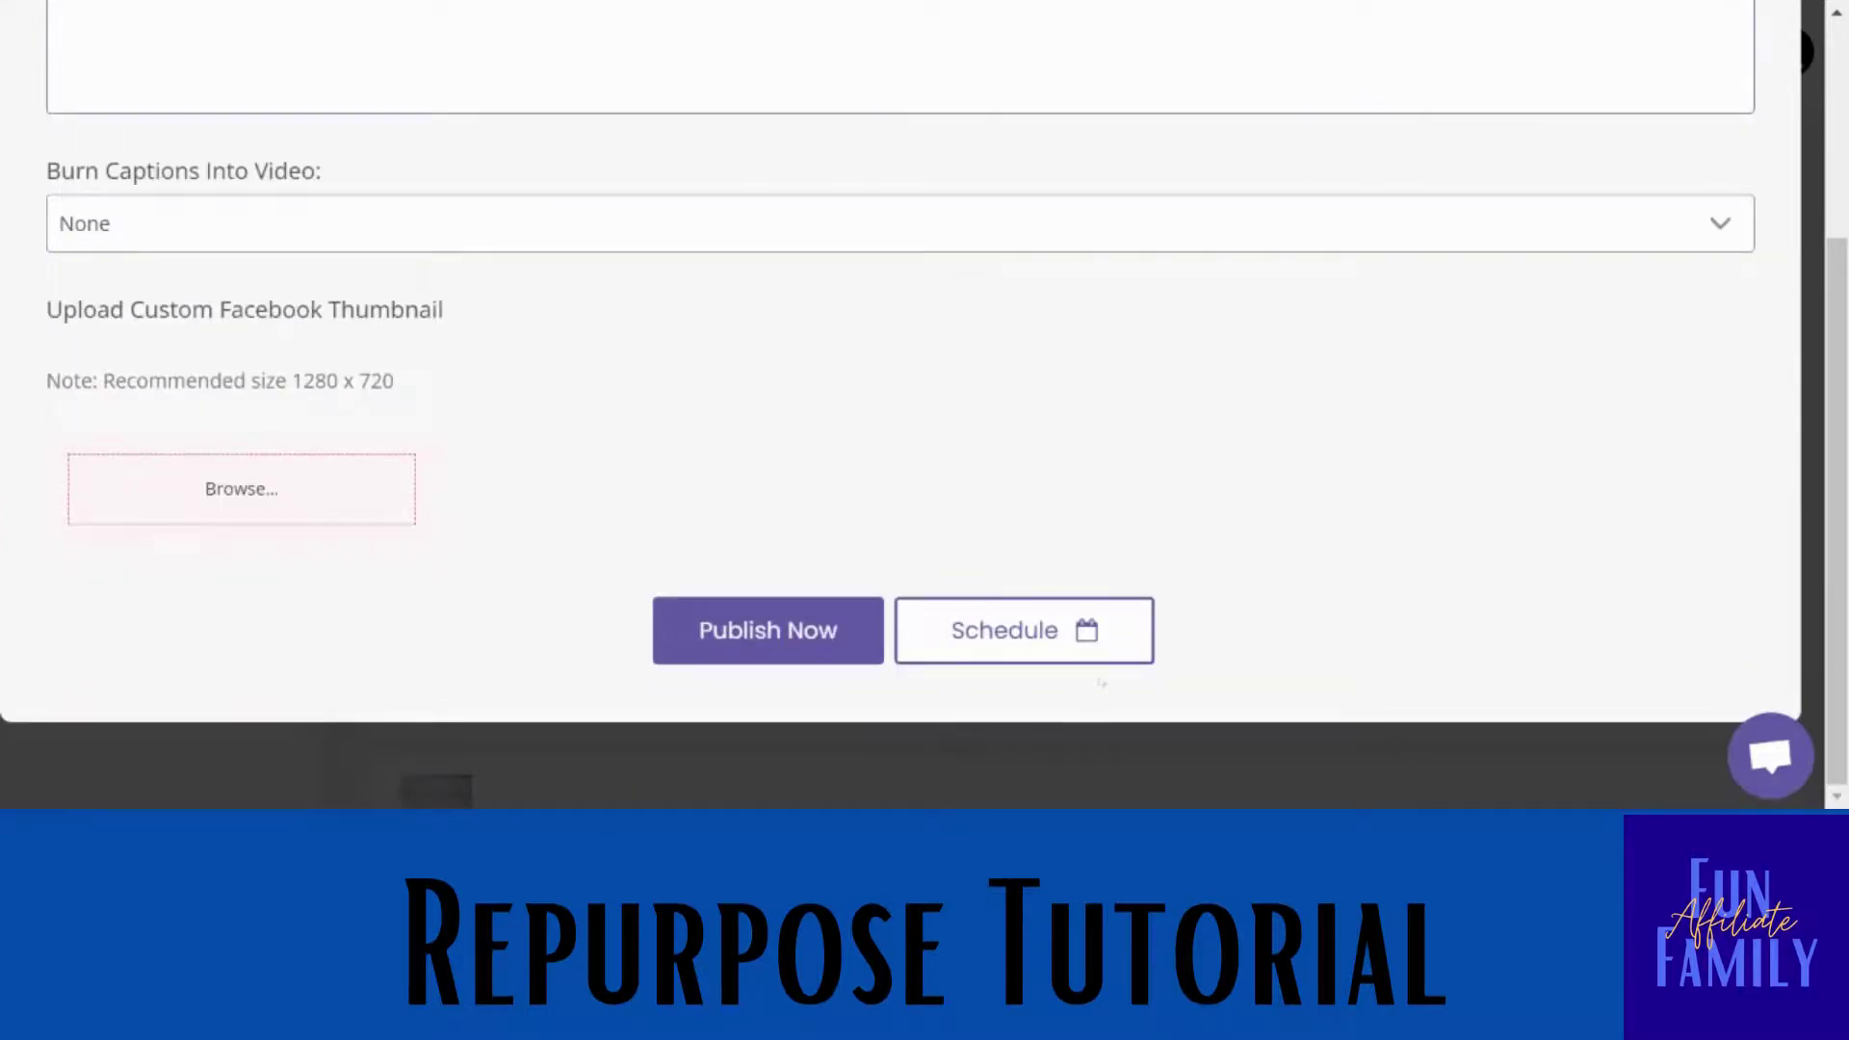
# - Schedule the Etsy Sale post to Facebook for 07/08/2022 at 09:05 PM
pyautogui.click(1004, 637)
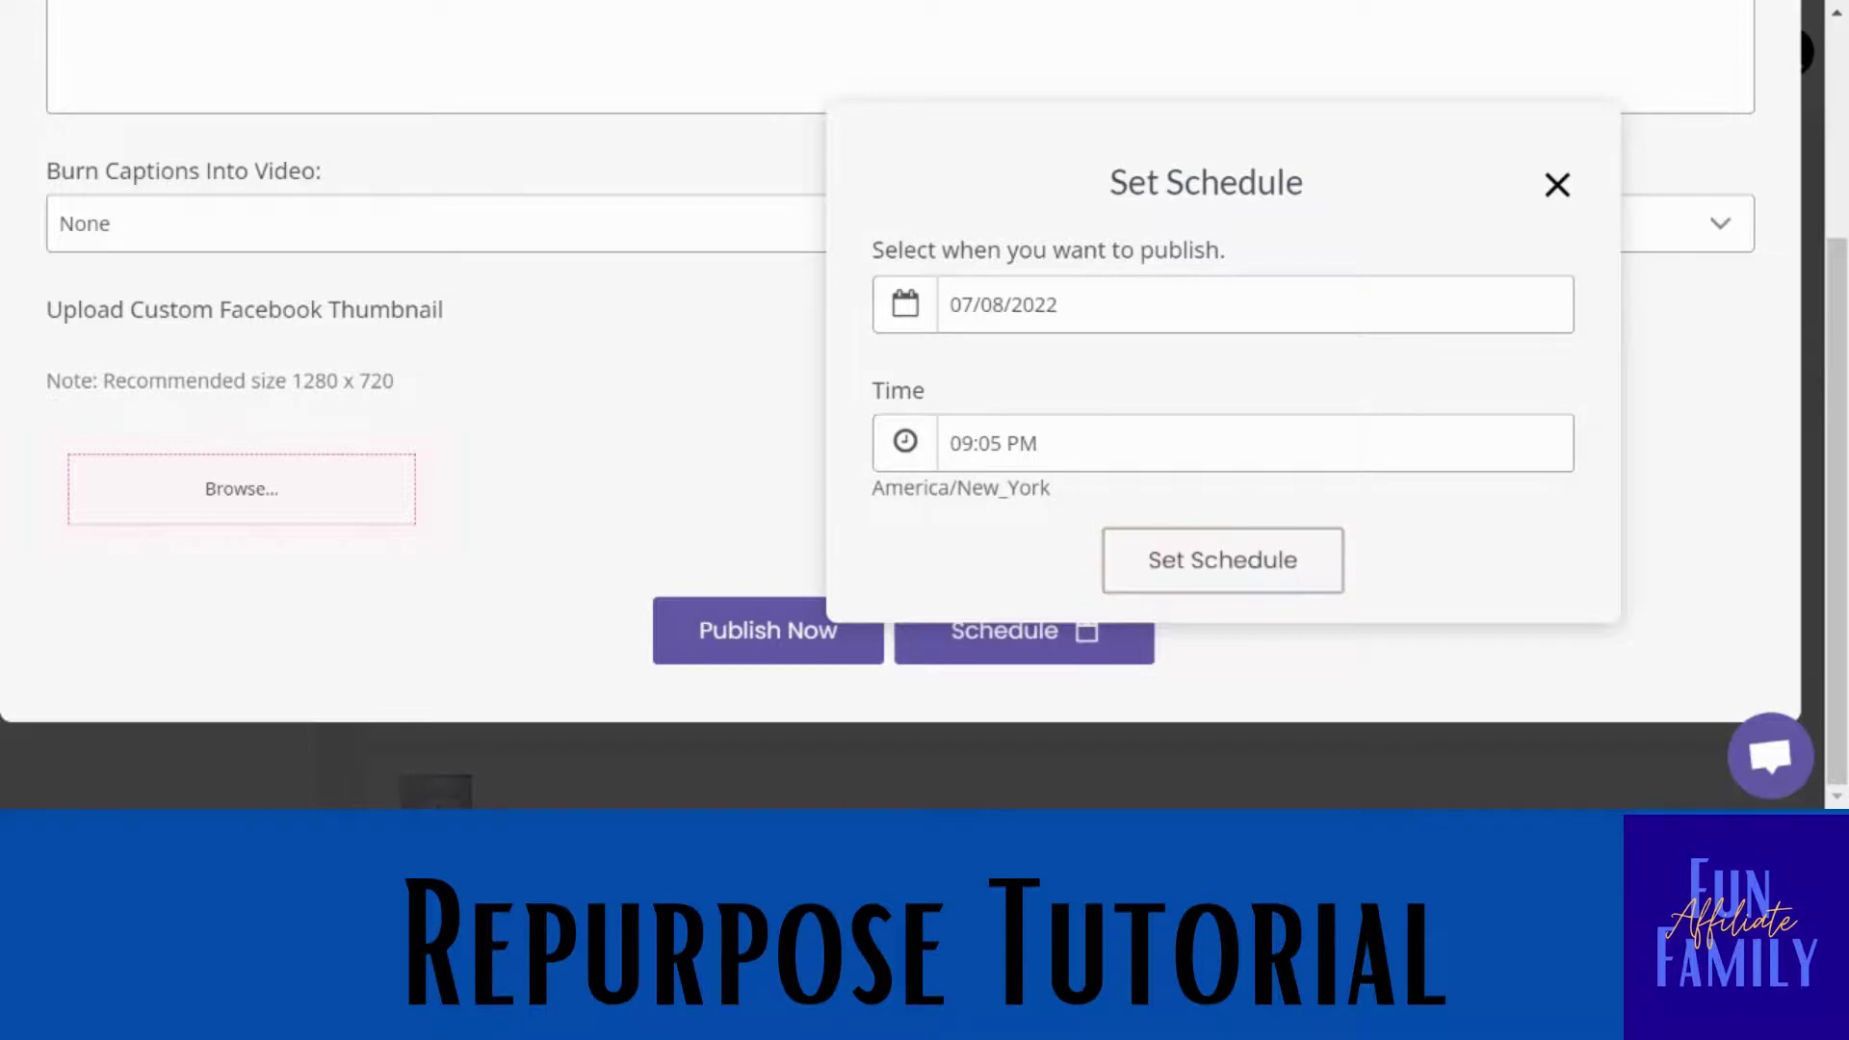
pyautogui.click(1176, 563)
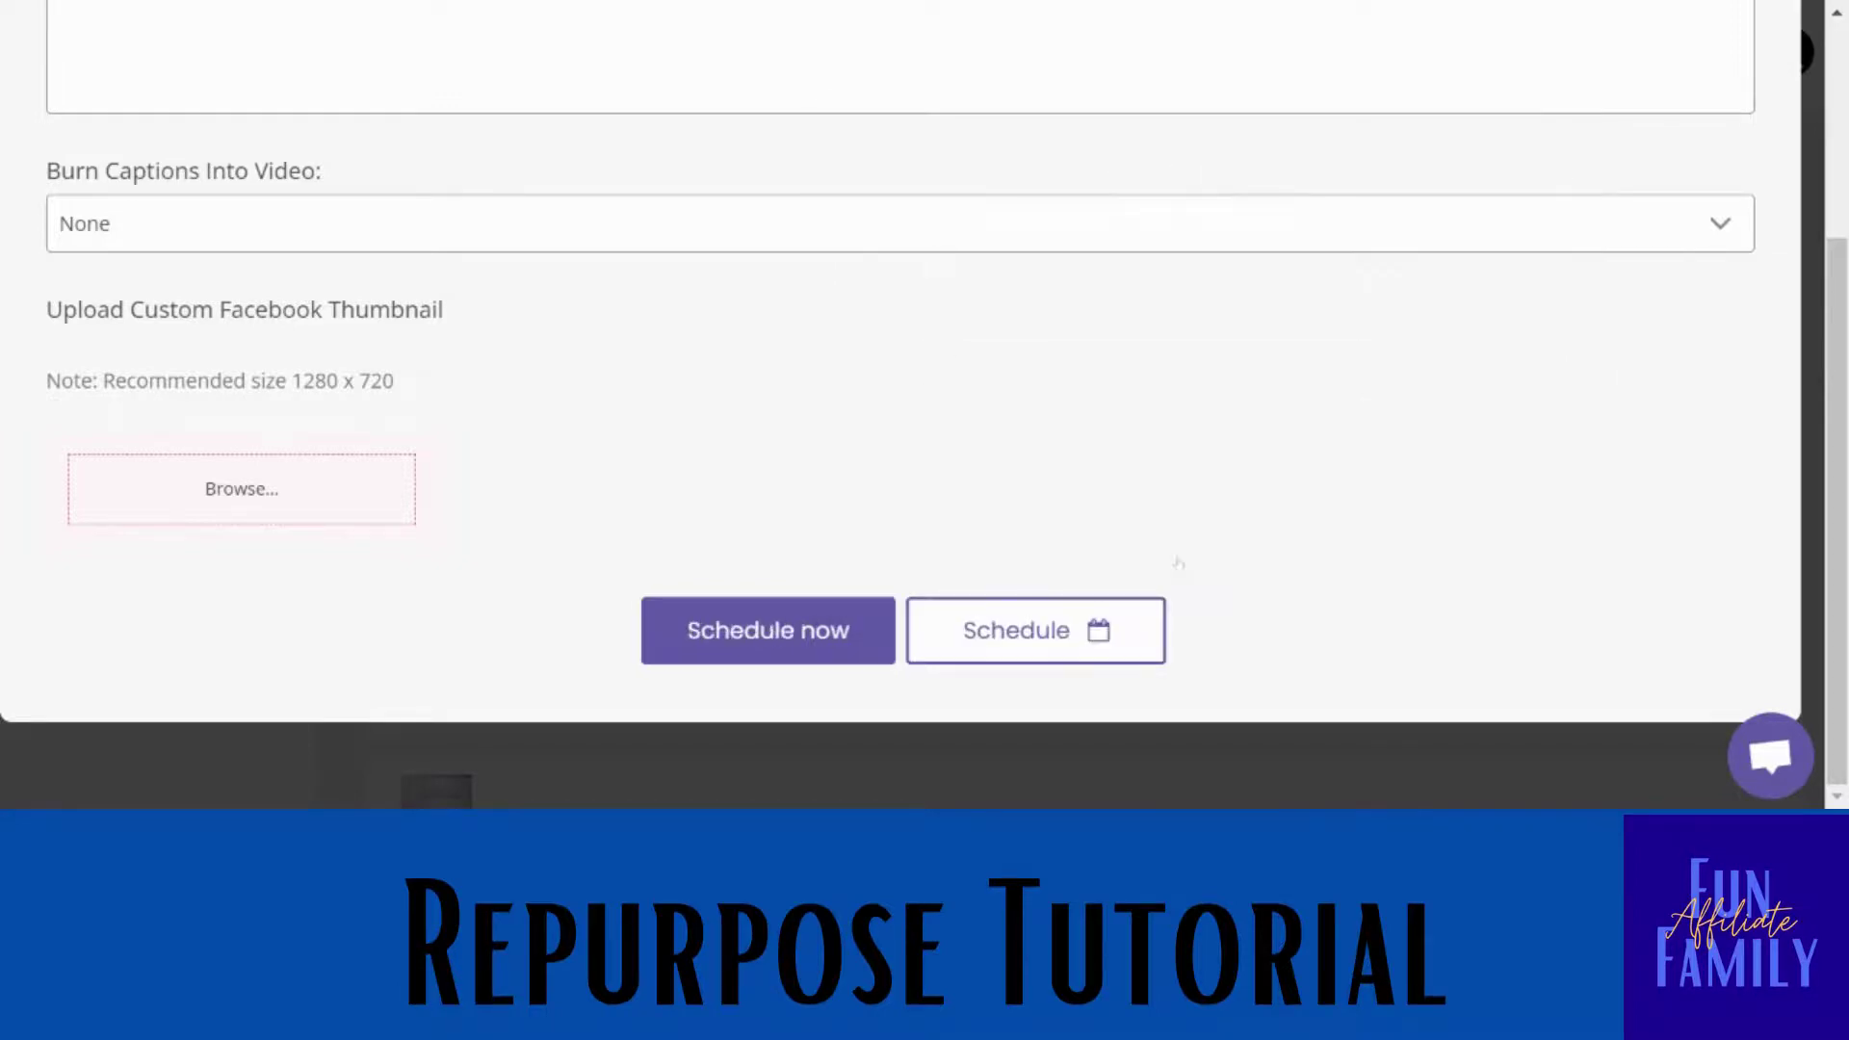
pyautogui.click(785, 632)
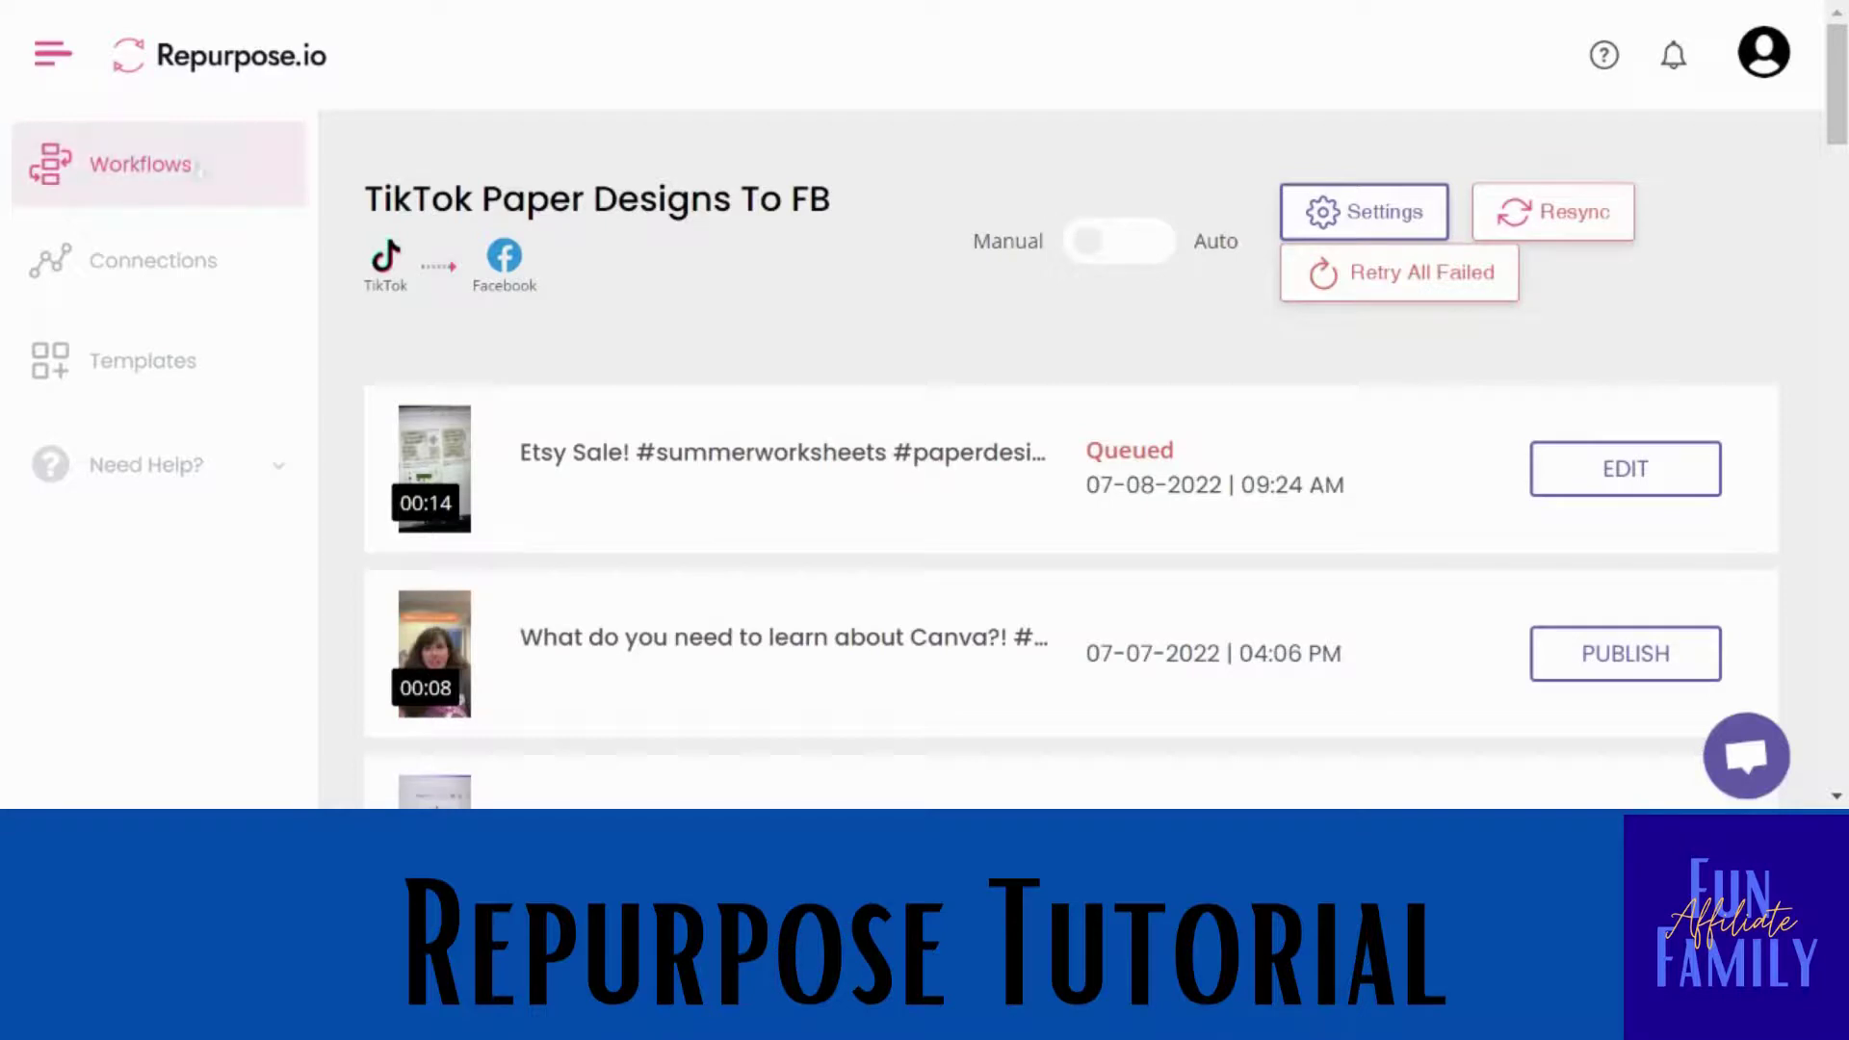
# - Go back to Workflows and open the TikTok FAF to YouTube workflow's video list
pyautogui.click(140, 164)
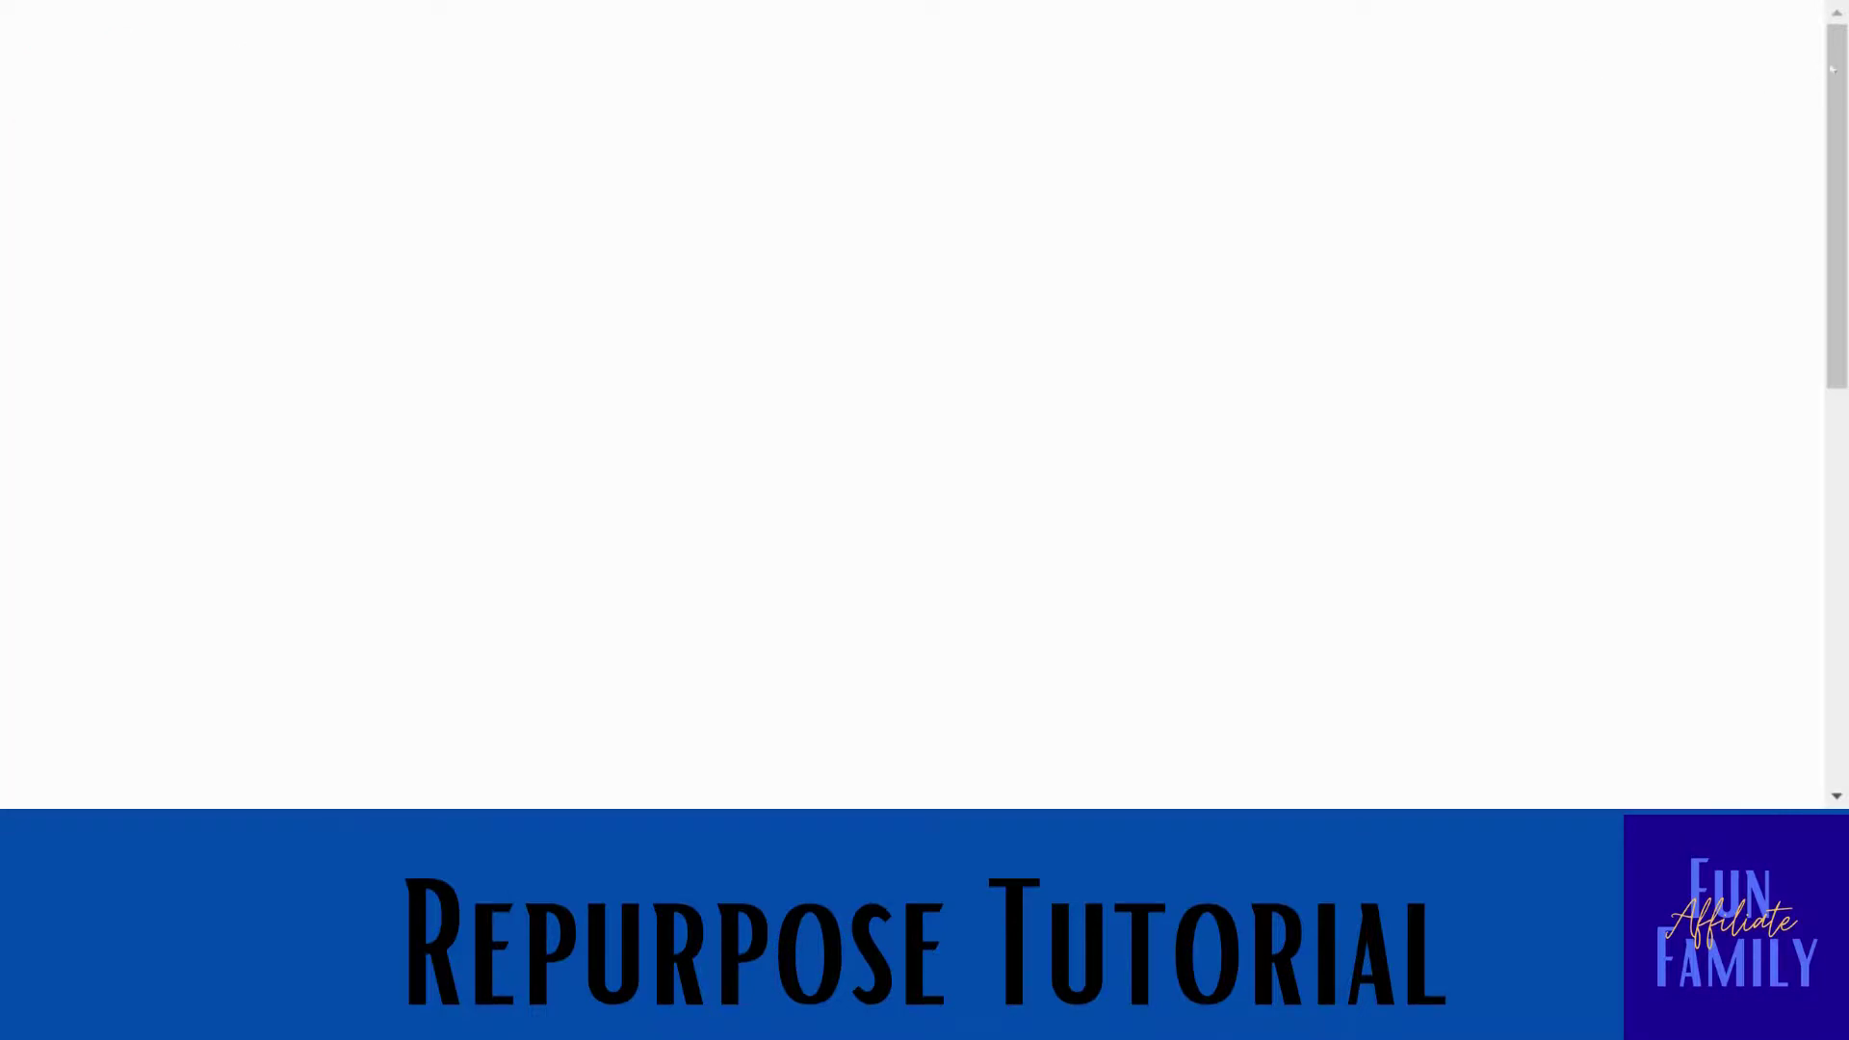
pyautogui.moveTo(1837, 77); pyautogui.dragTo(1812, 212)
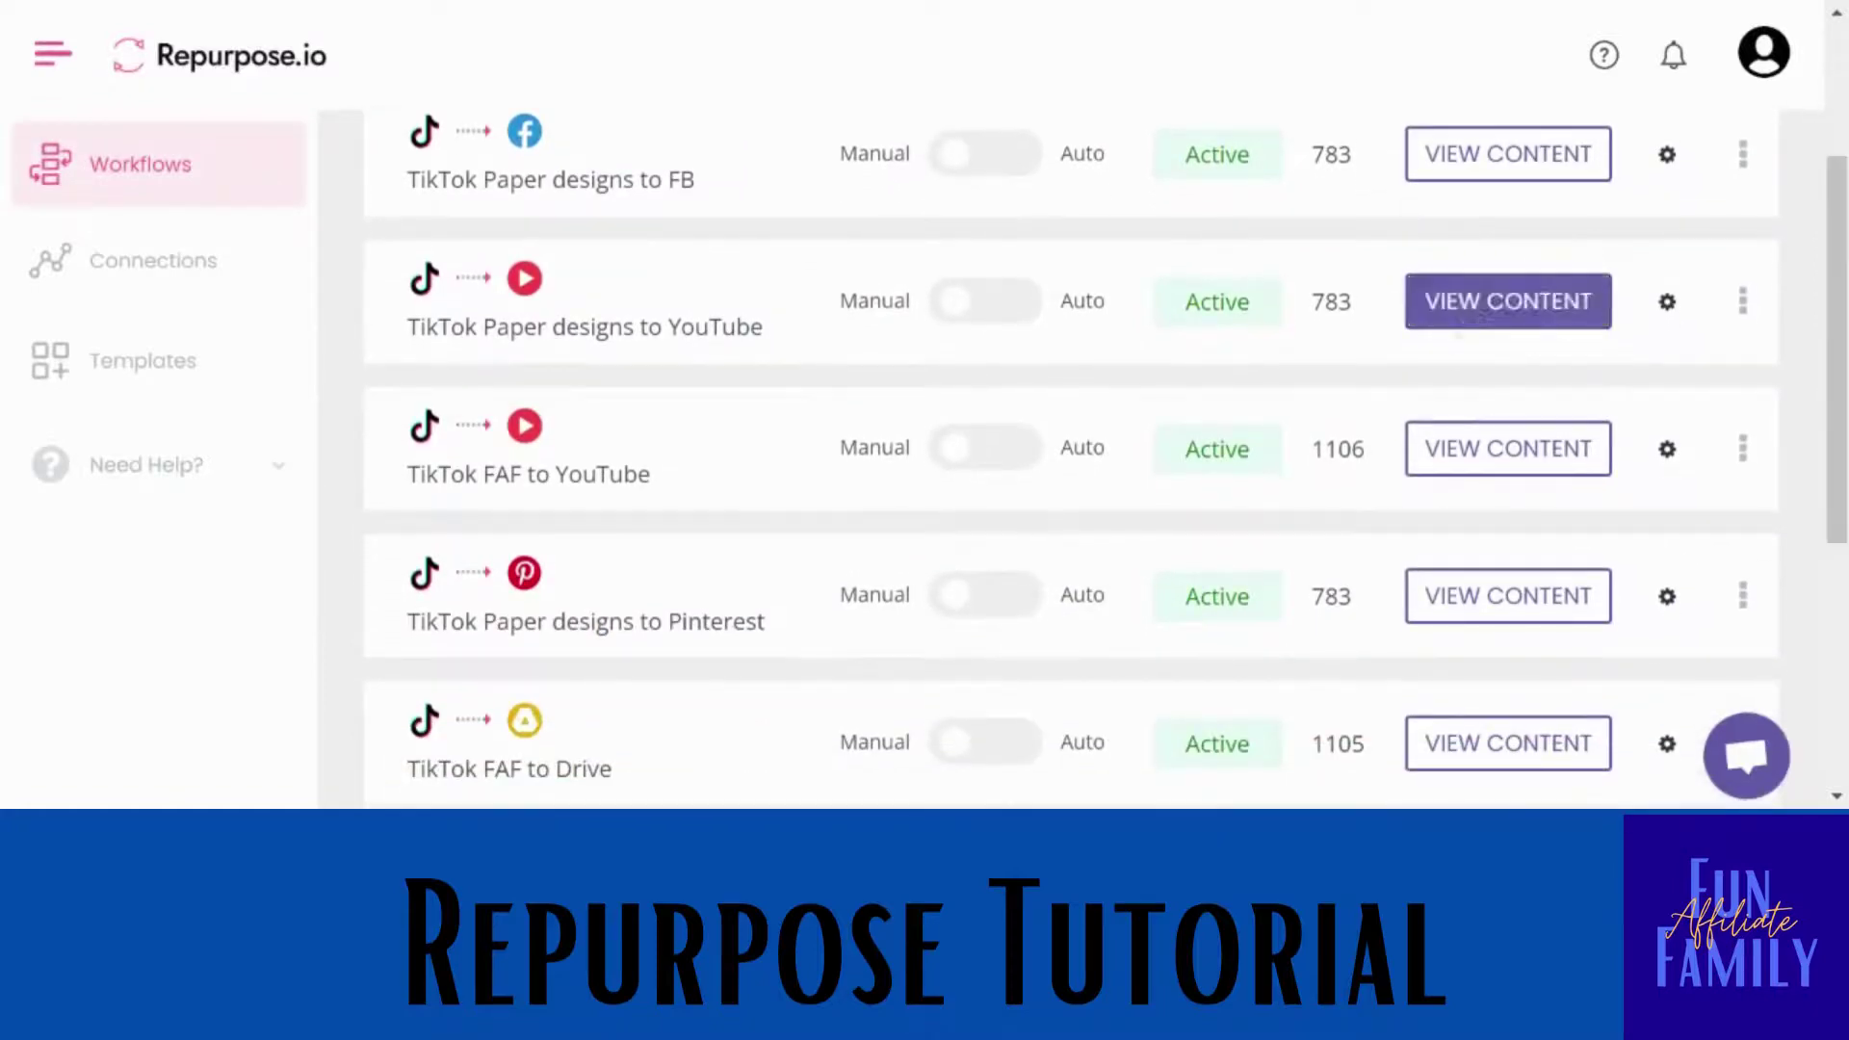
pyautogui.click(1437, 450)
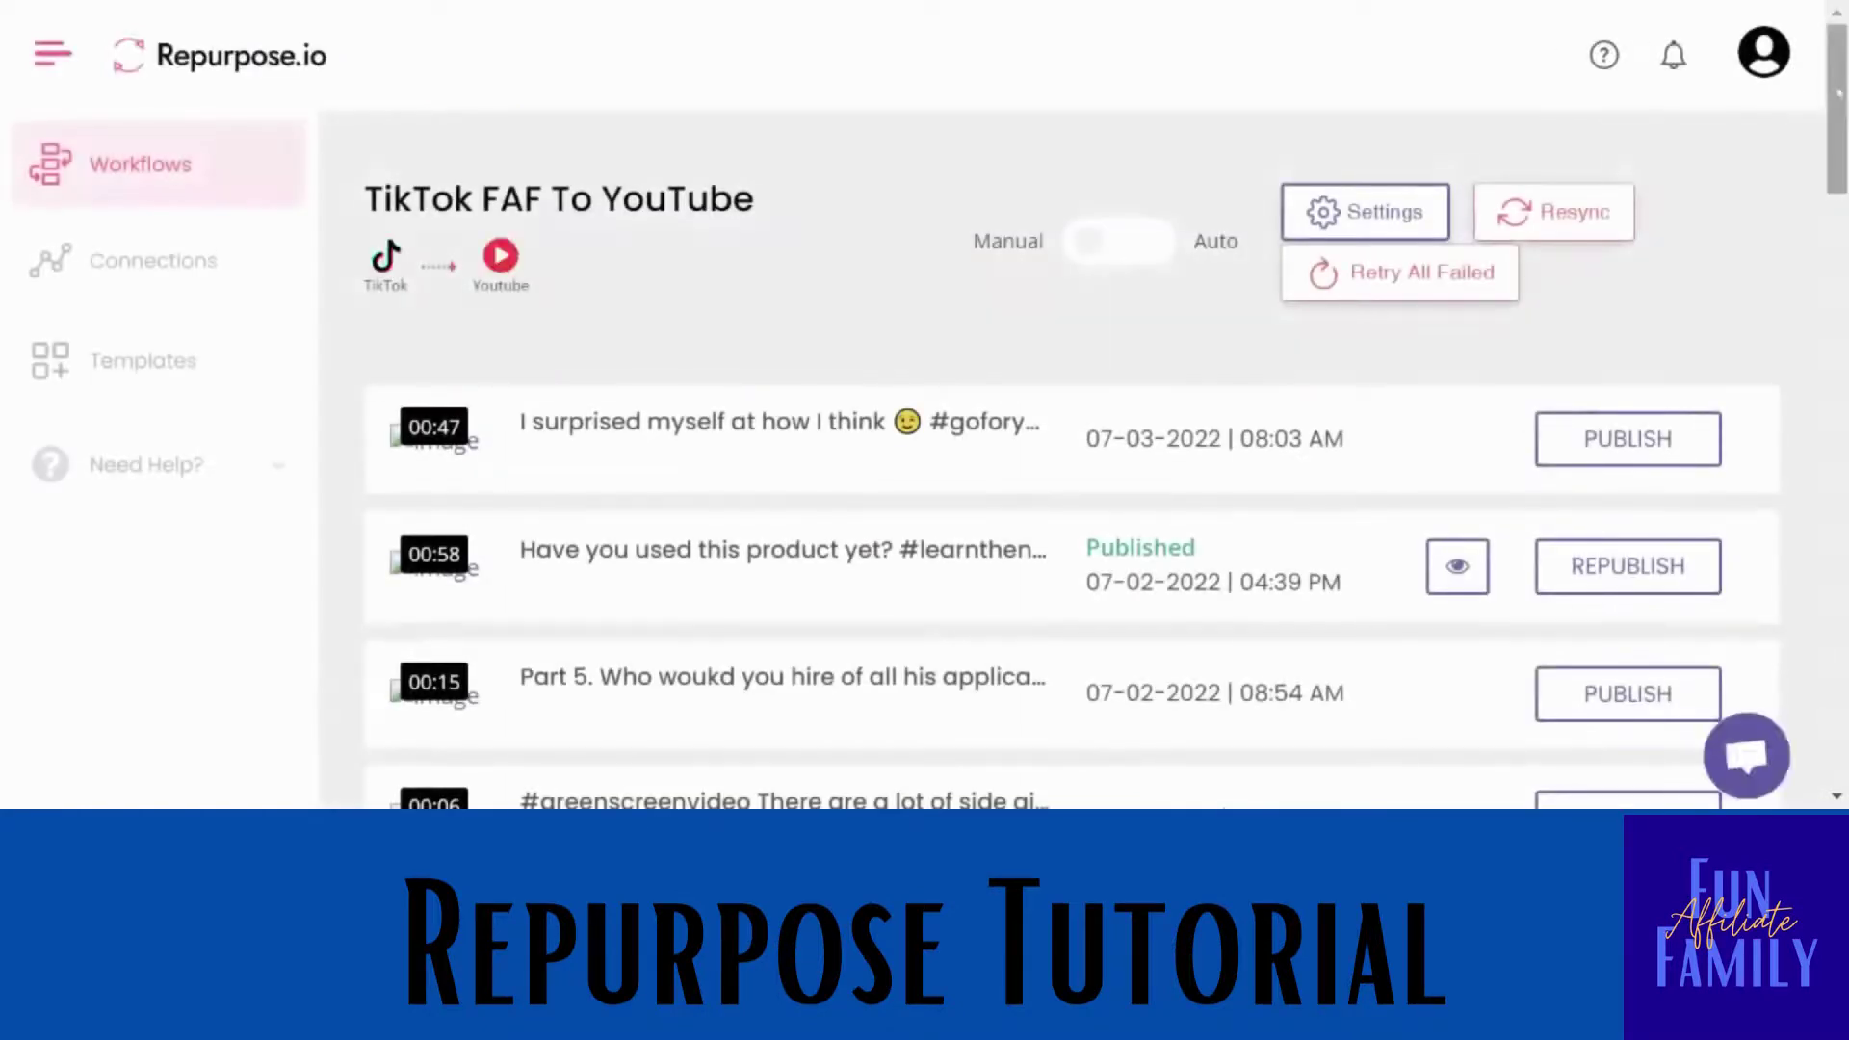
pyautogui.scroll(-2, 1841, 96)
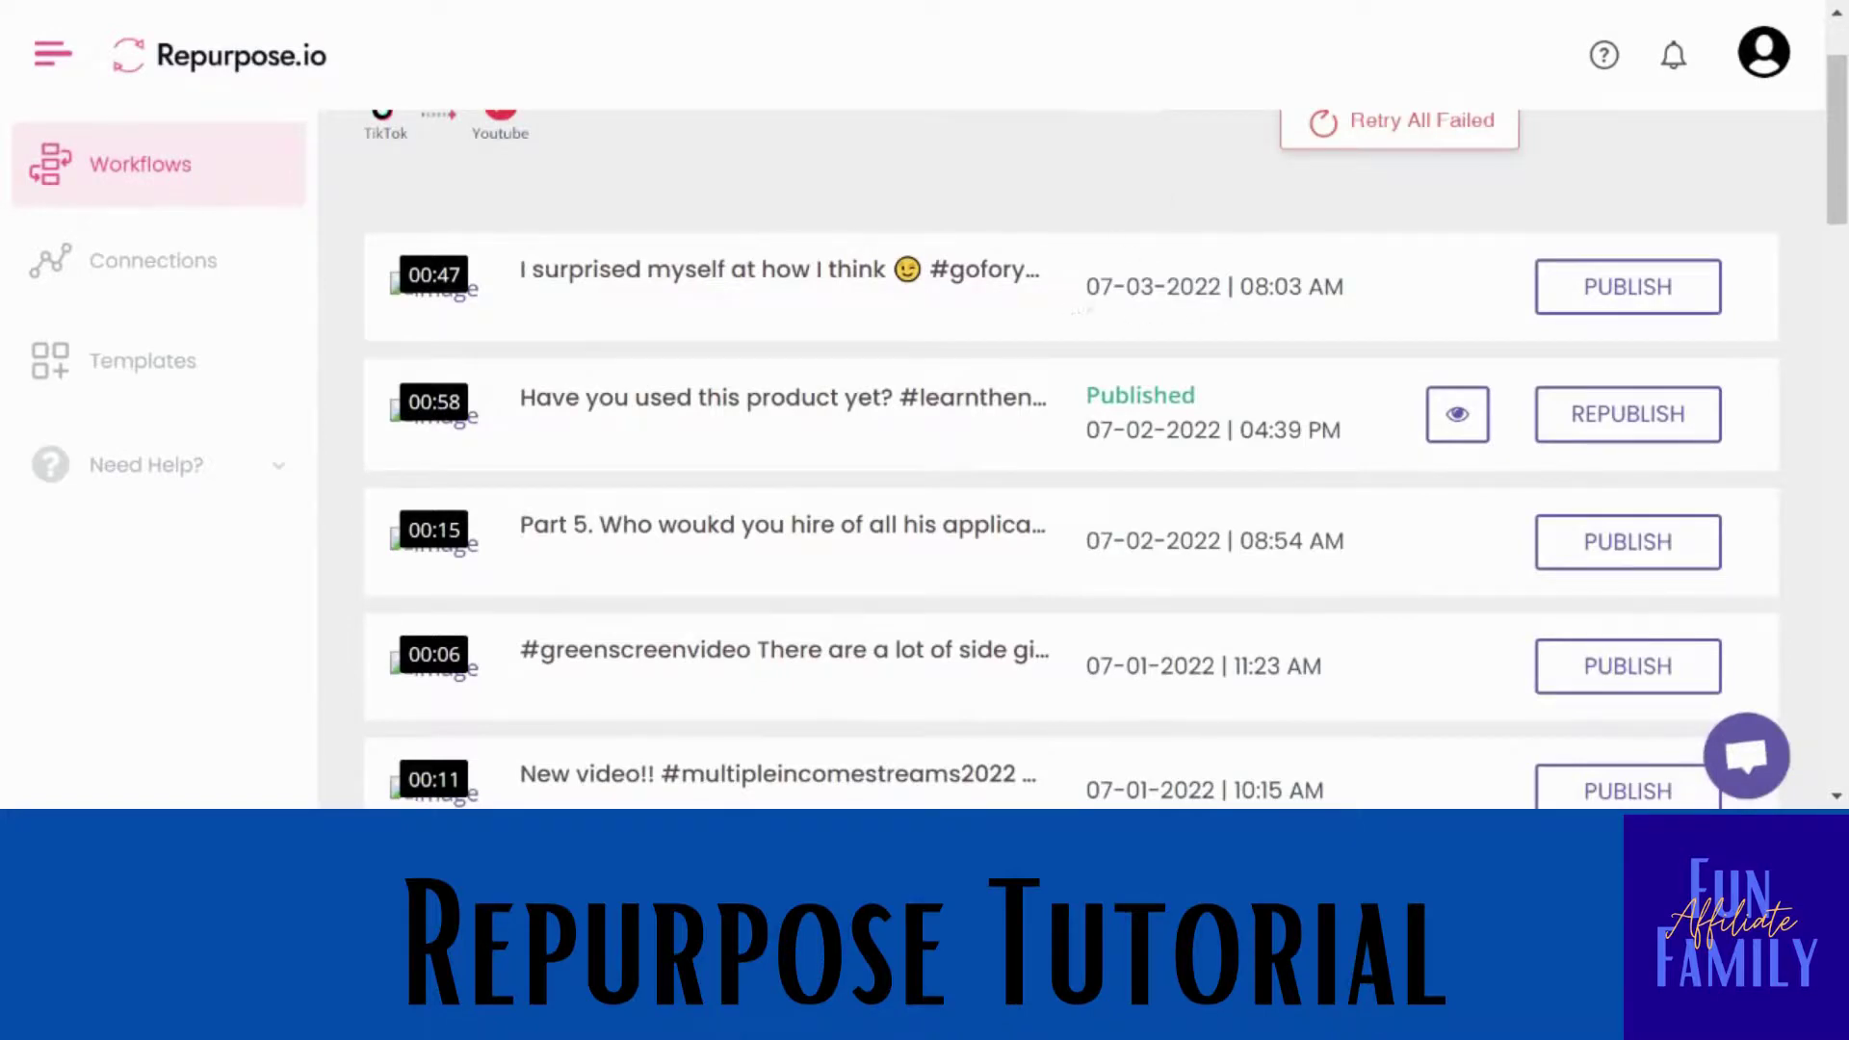
pyautogui.scroll(2, 1697, 85)
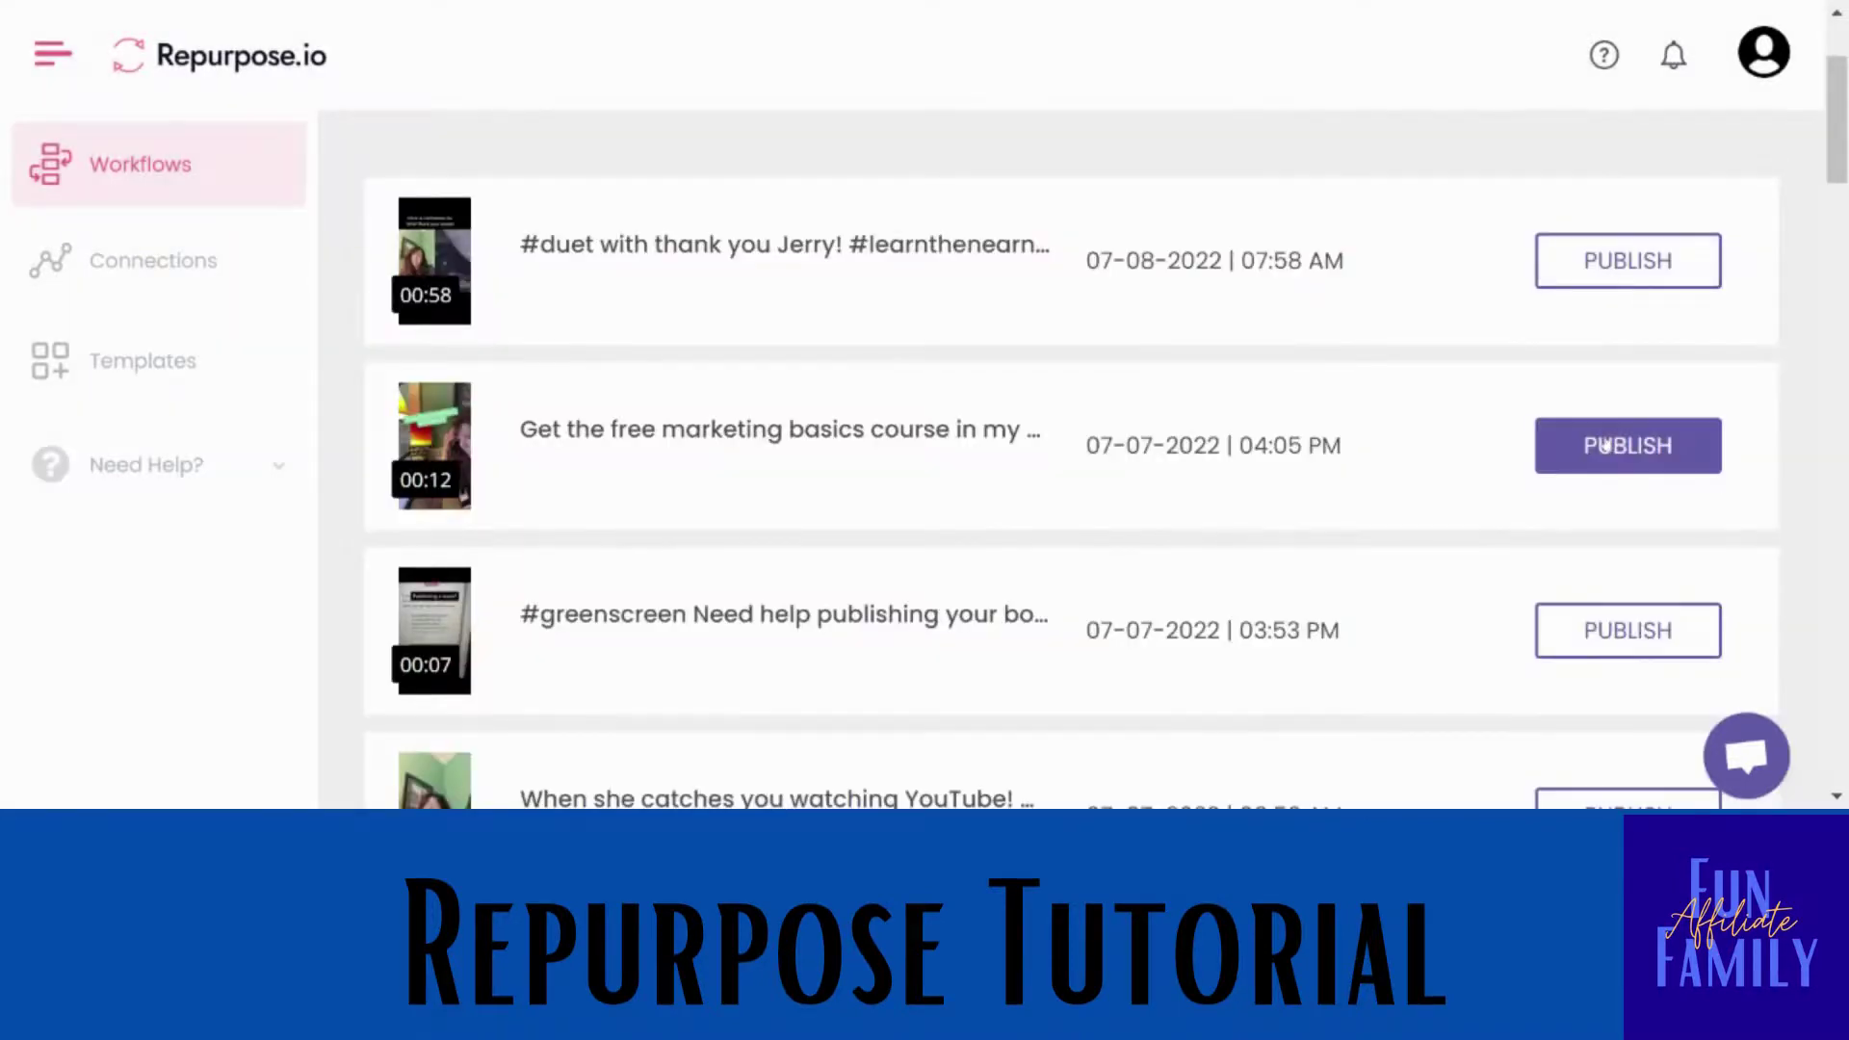
# - Review the marketing basics course video's YouTube title and description, then publish it immediately
pyautogui.click(1604, 445)
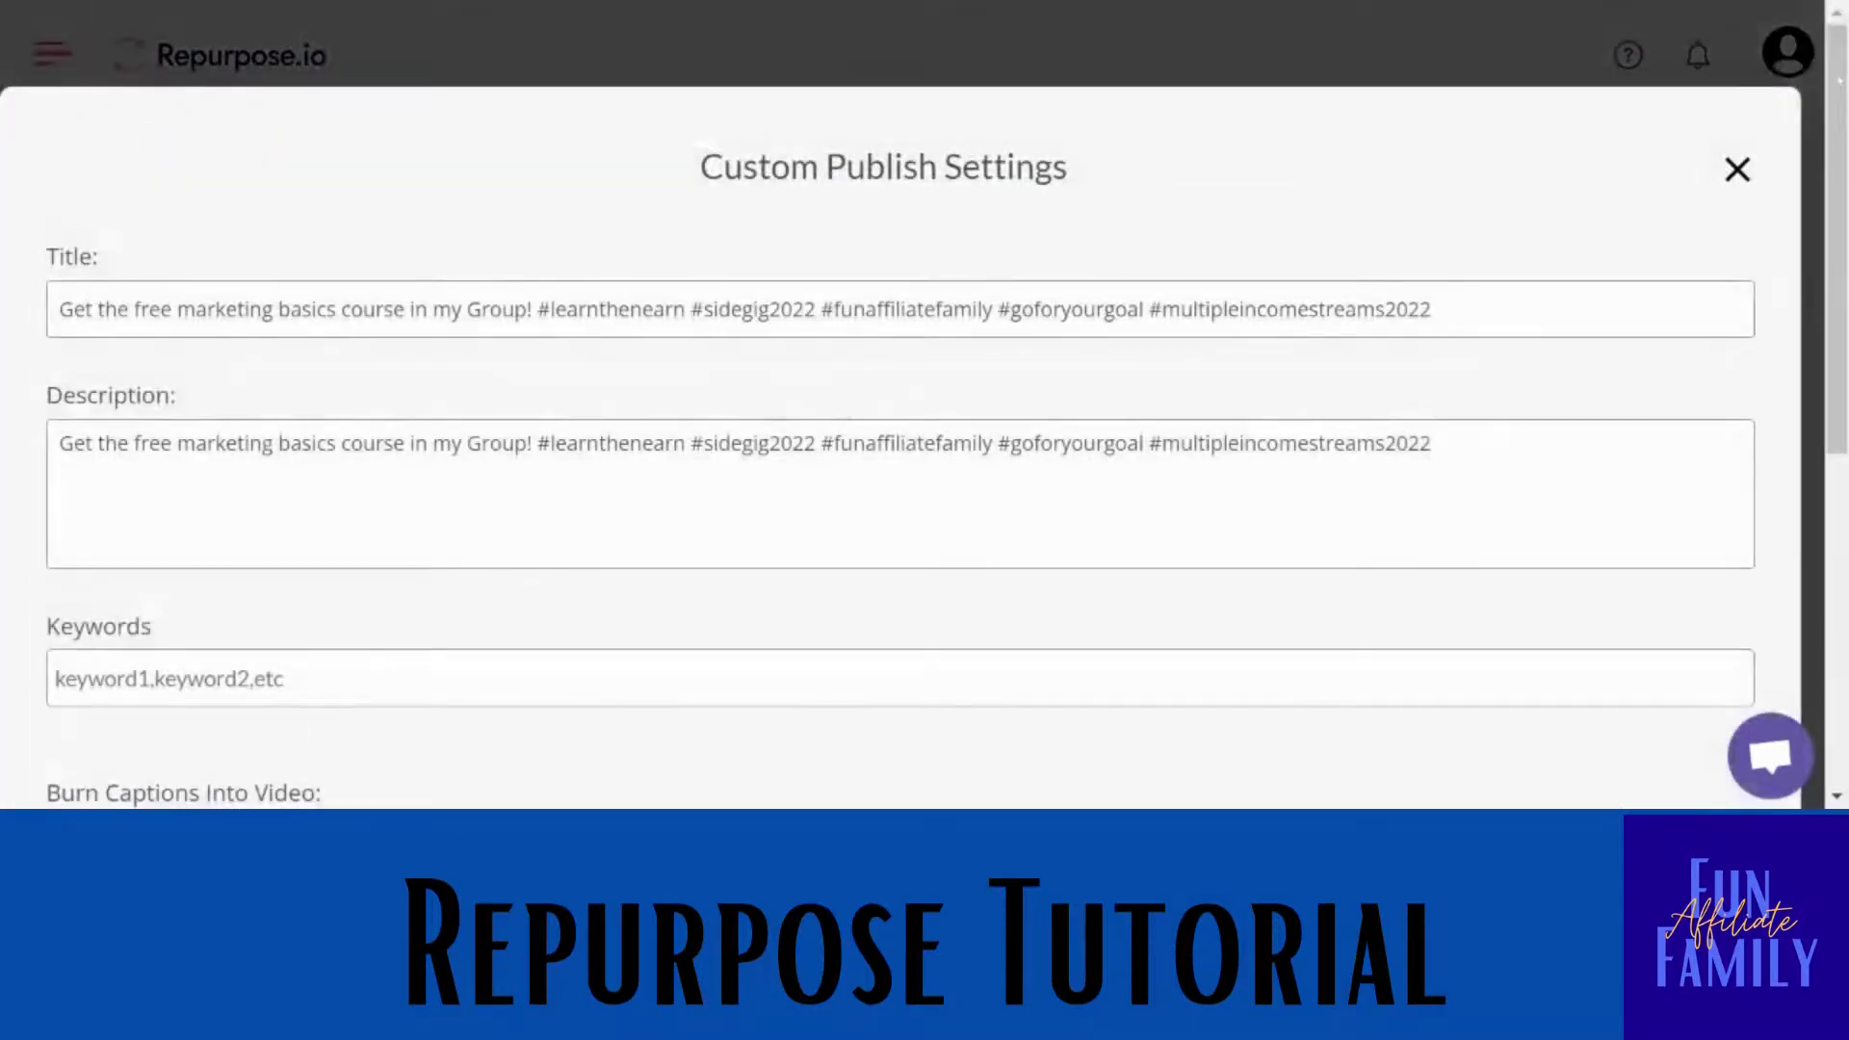
pyautogui.hotkey('ctrl', 'a')
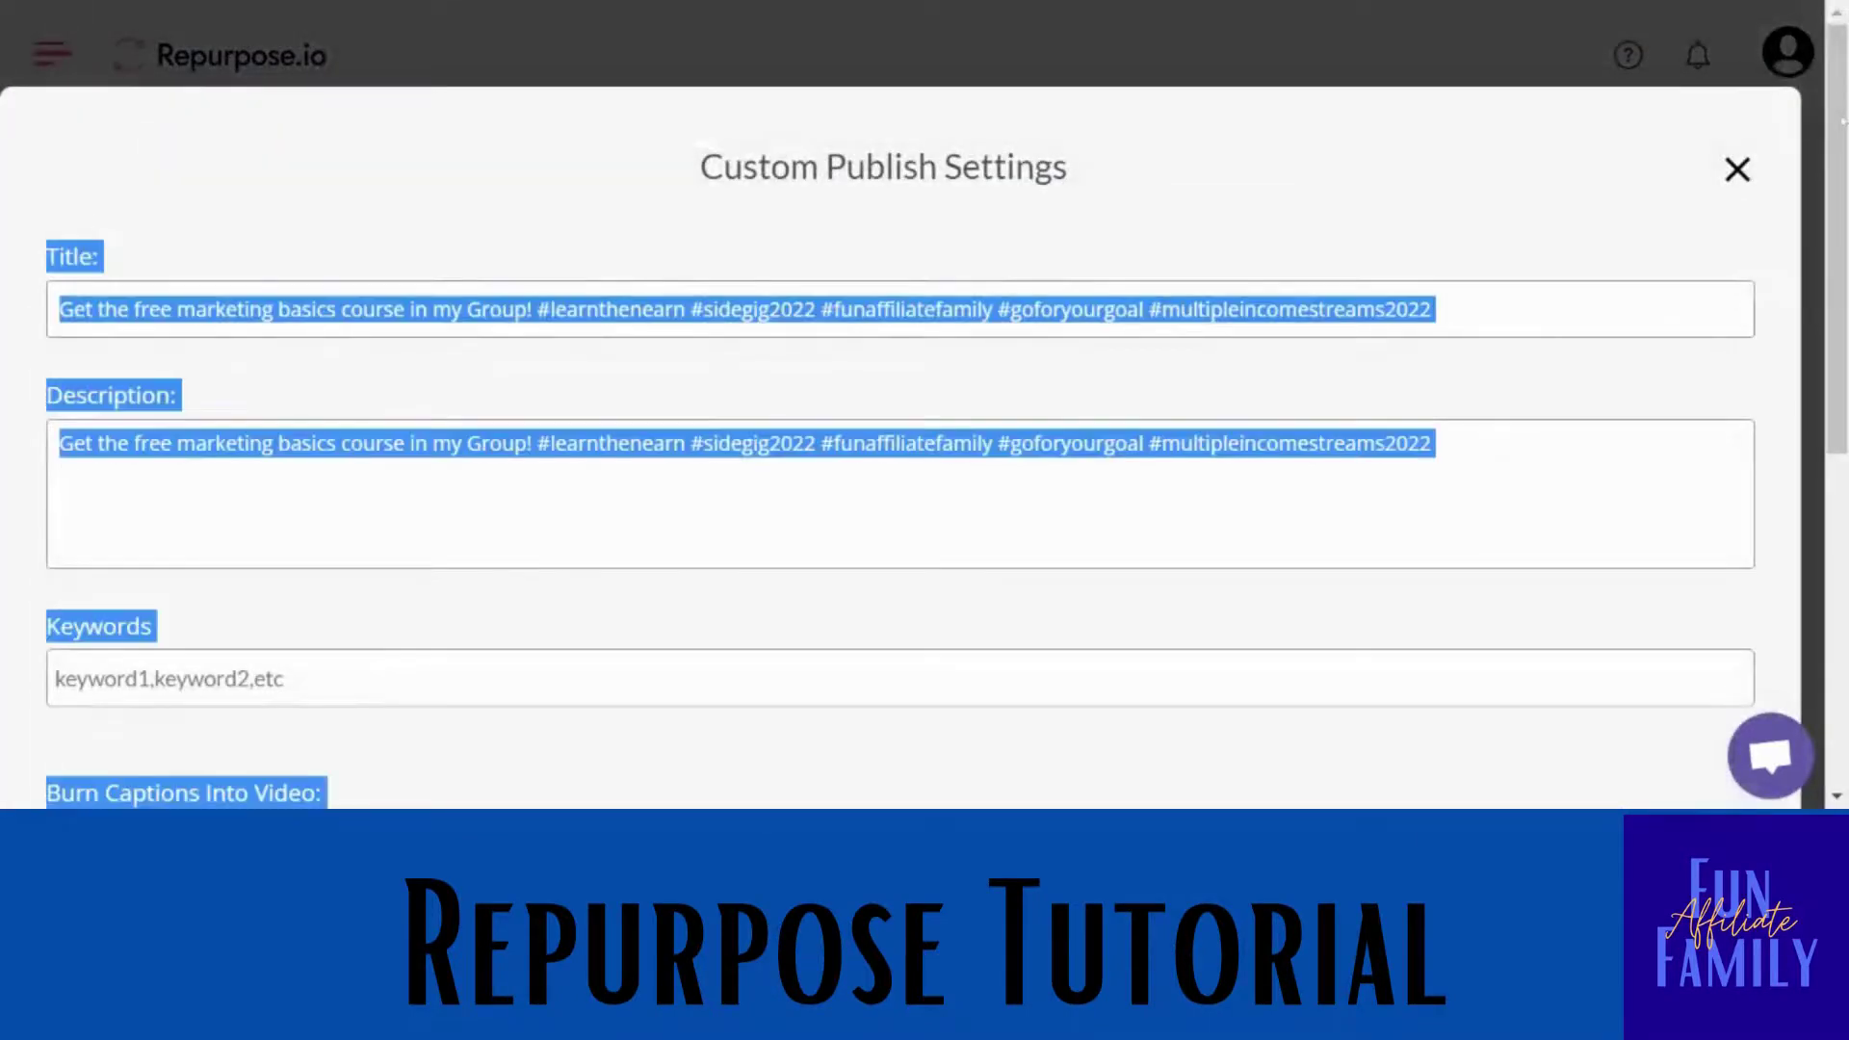
pyautogui.click(1536, 232)
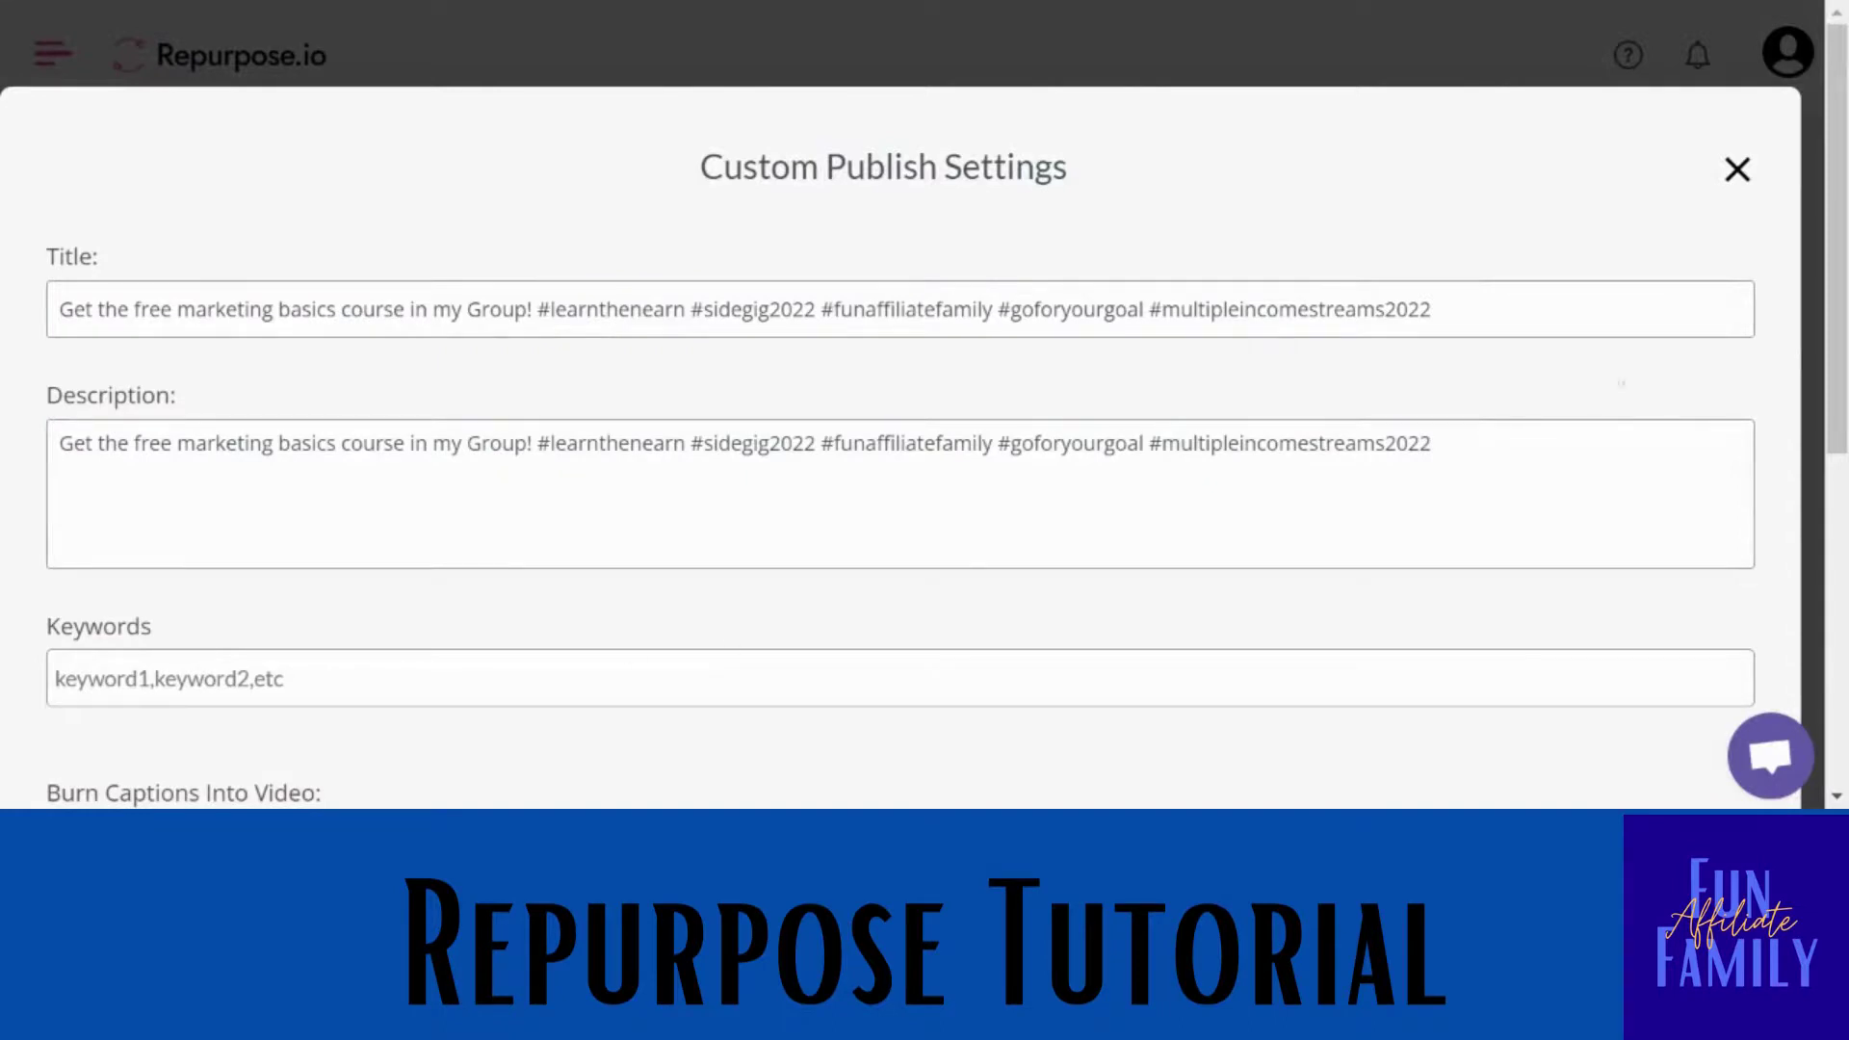
pyautogui.scroll(-3, 924, 433)
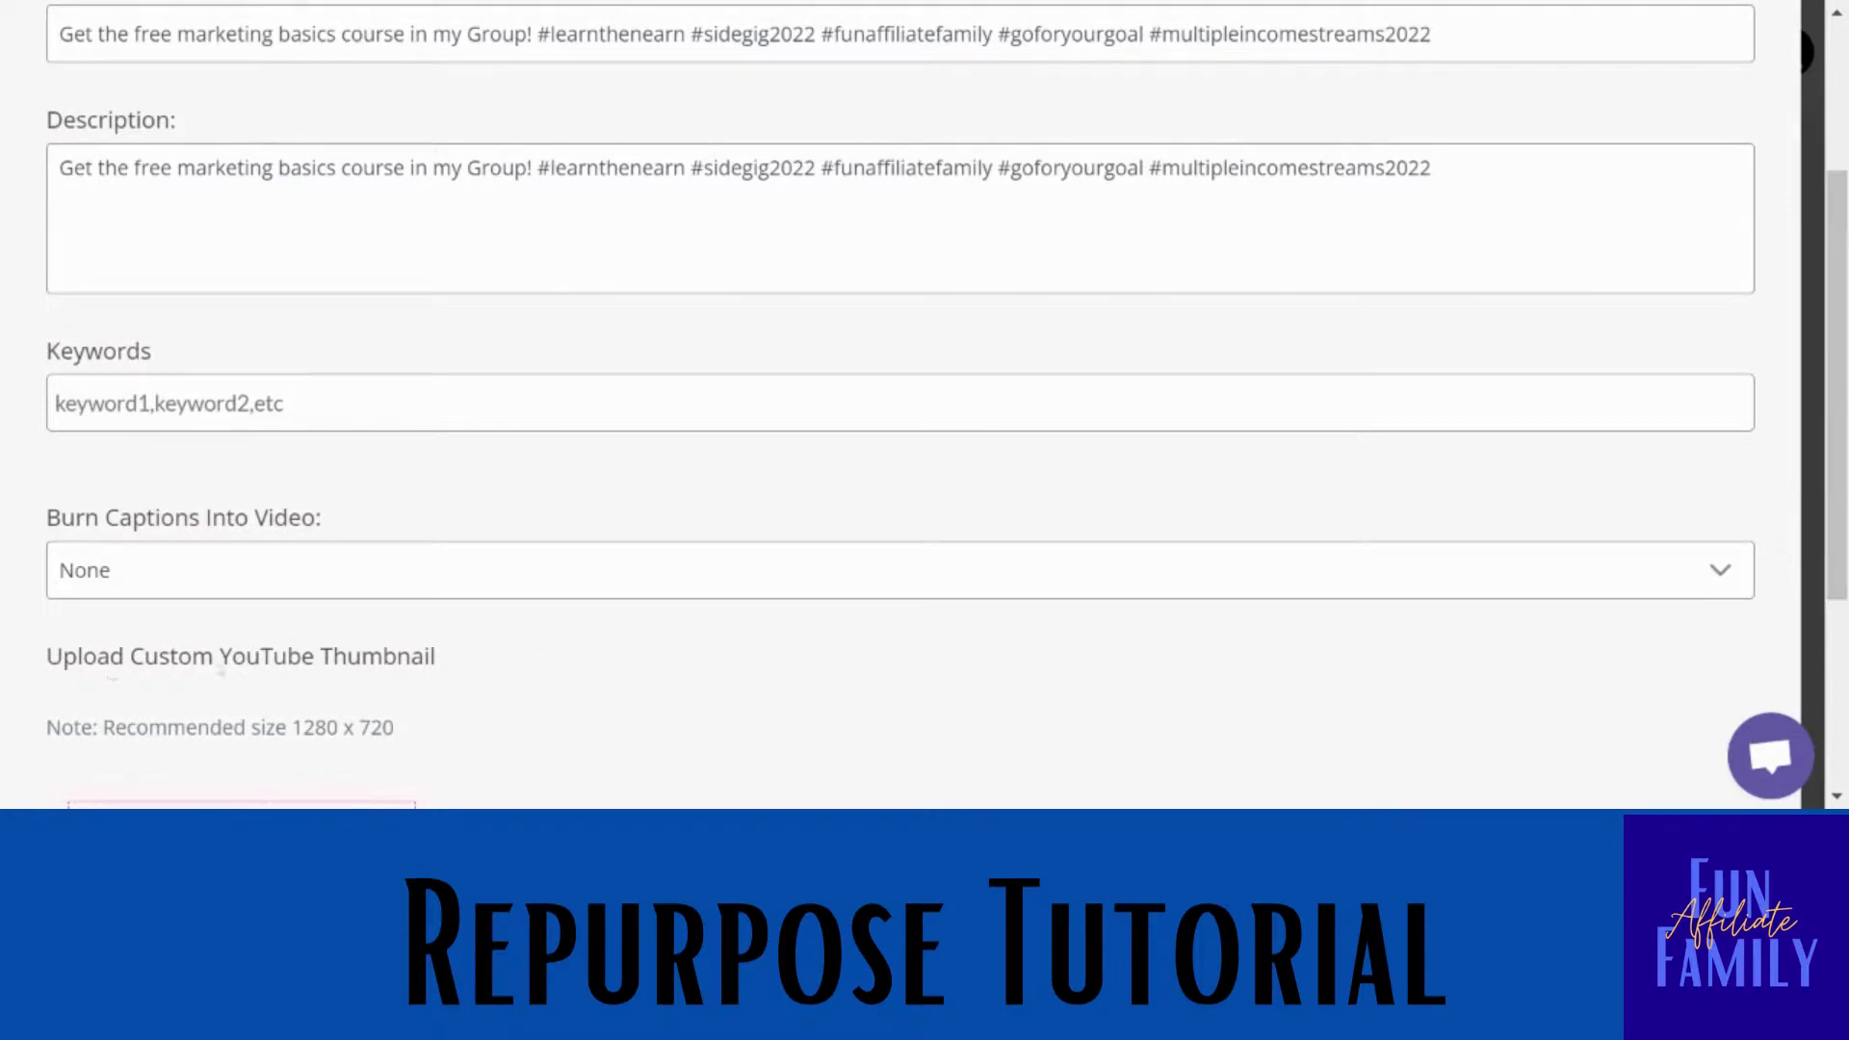
pyautogui.scroll(-2, 134, 618)
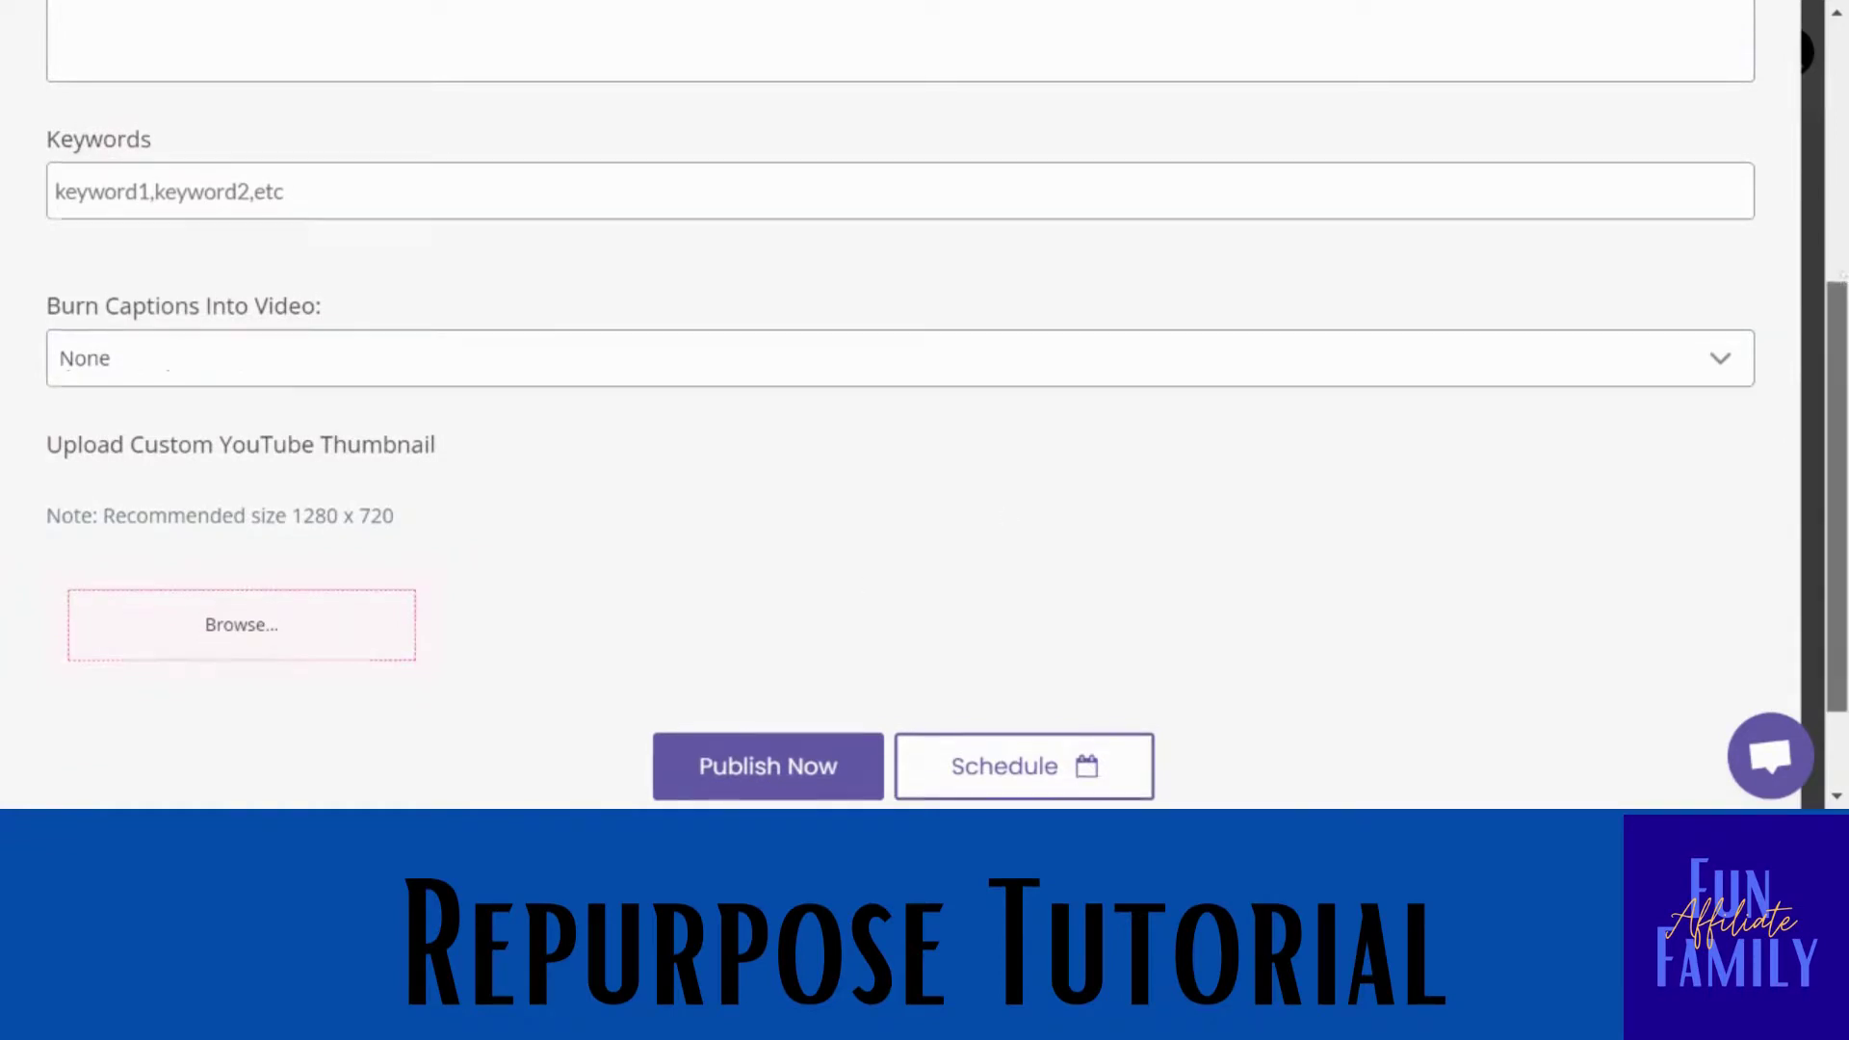
pyautogui.scroll(4, 902, 405)
pyautogui.scroll(-5, 901, 404)
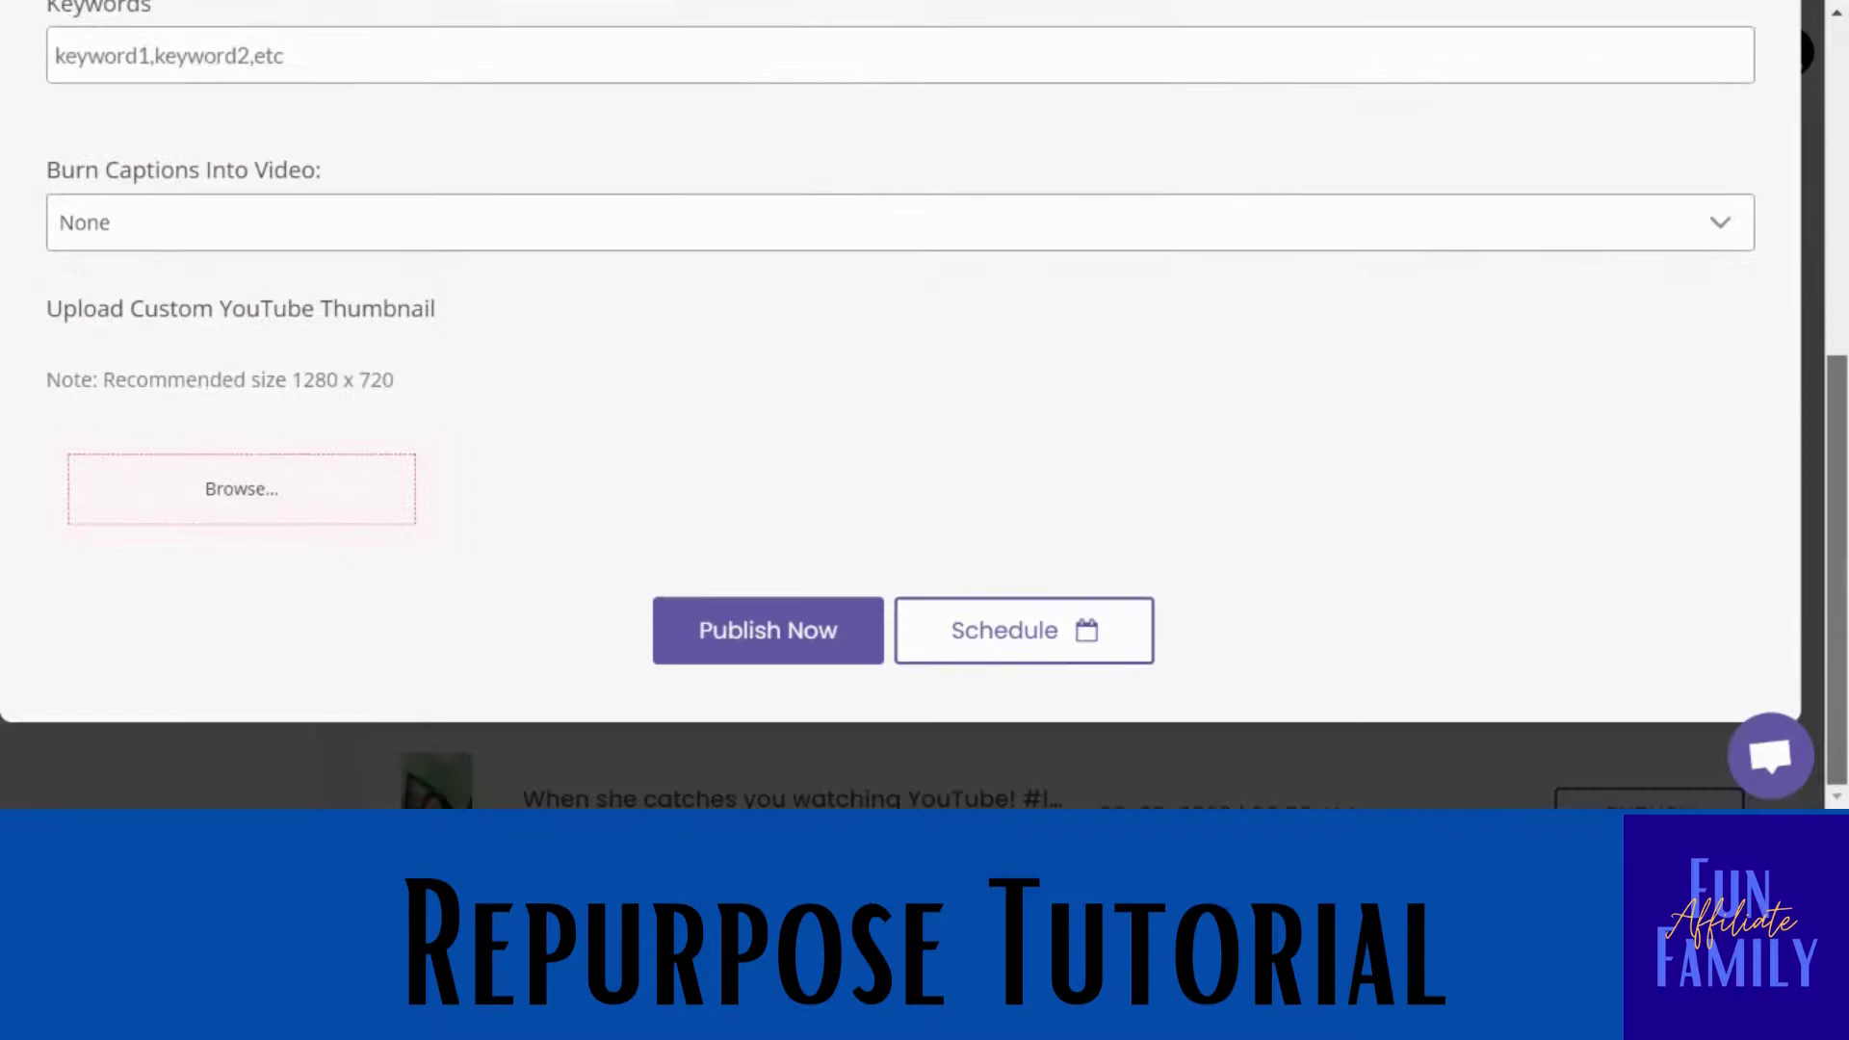
pyautogui.click(792, 630)
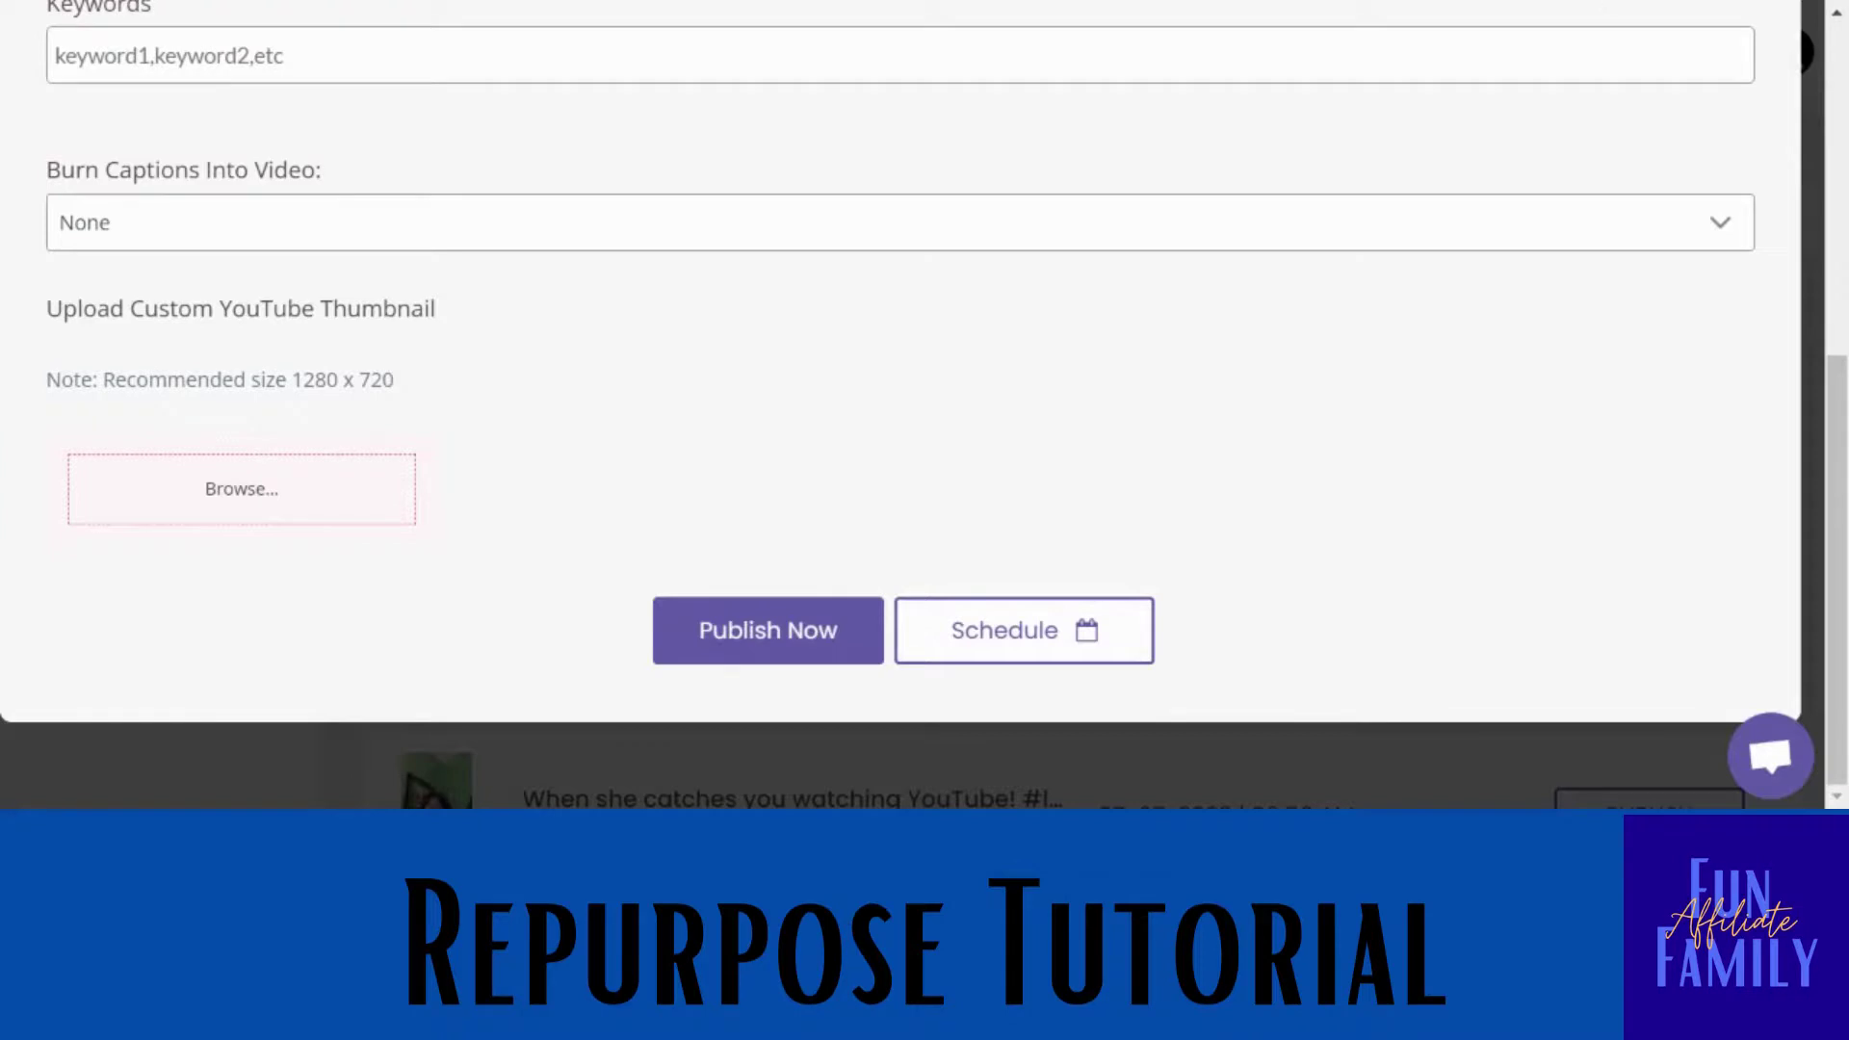
pyautogui.scroll(-3, 1069, 462)
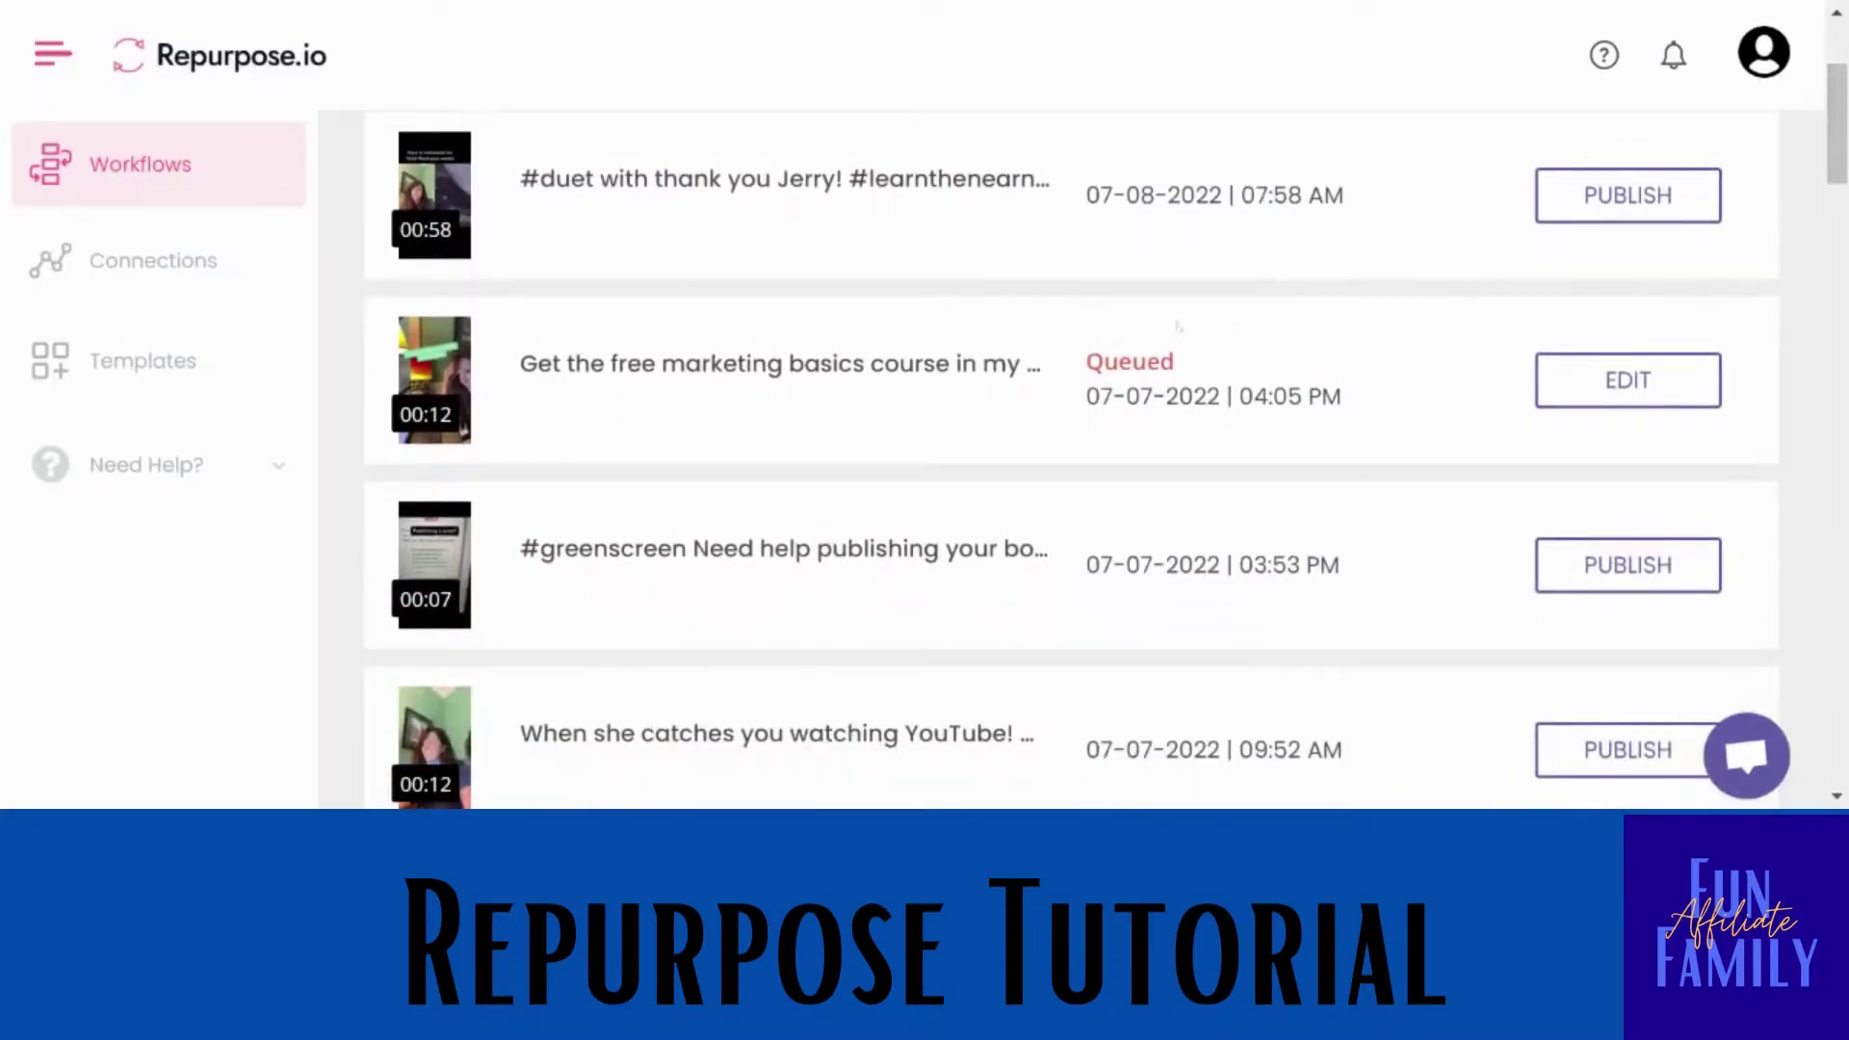
pyautogui.moveTo(1836, 125); pyautogui.dragTo(1825, 369)
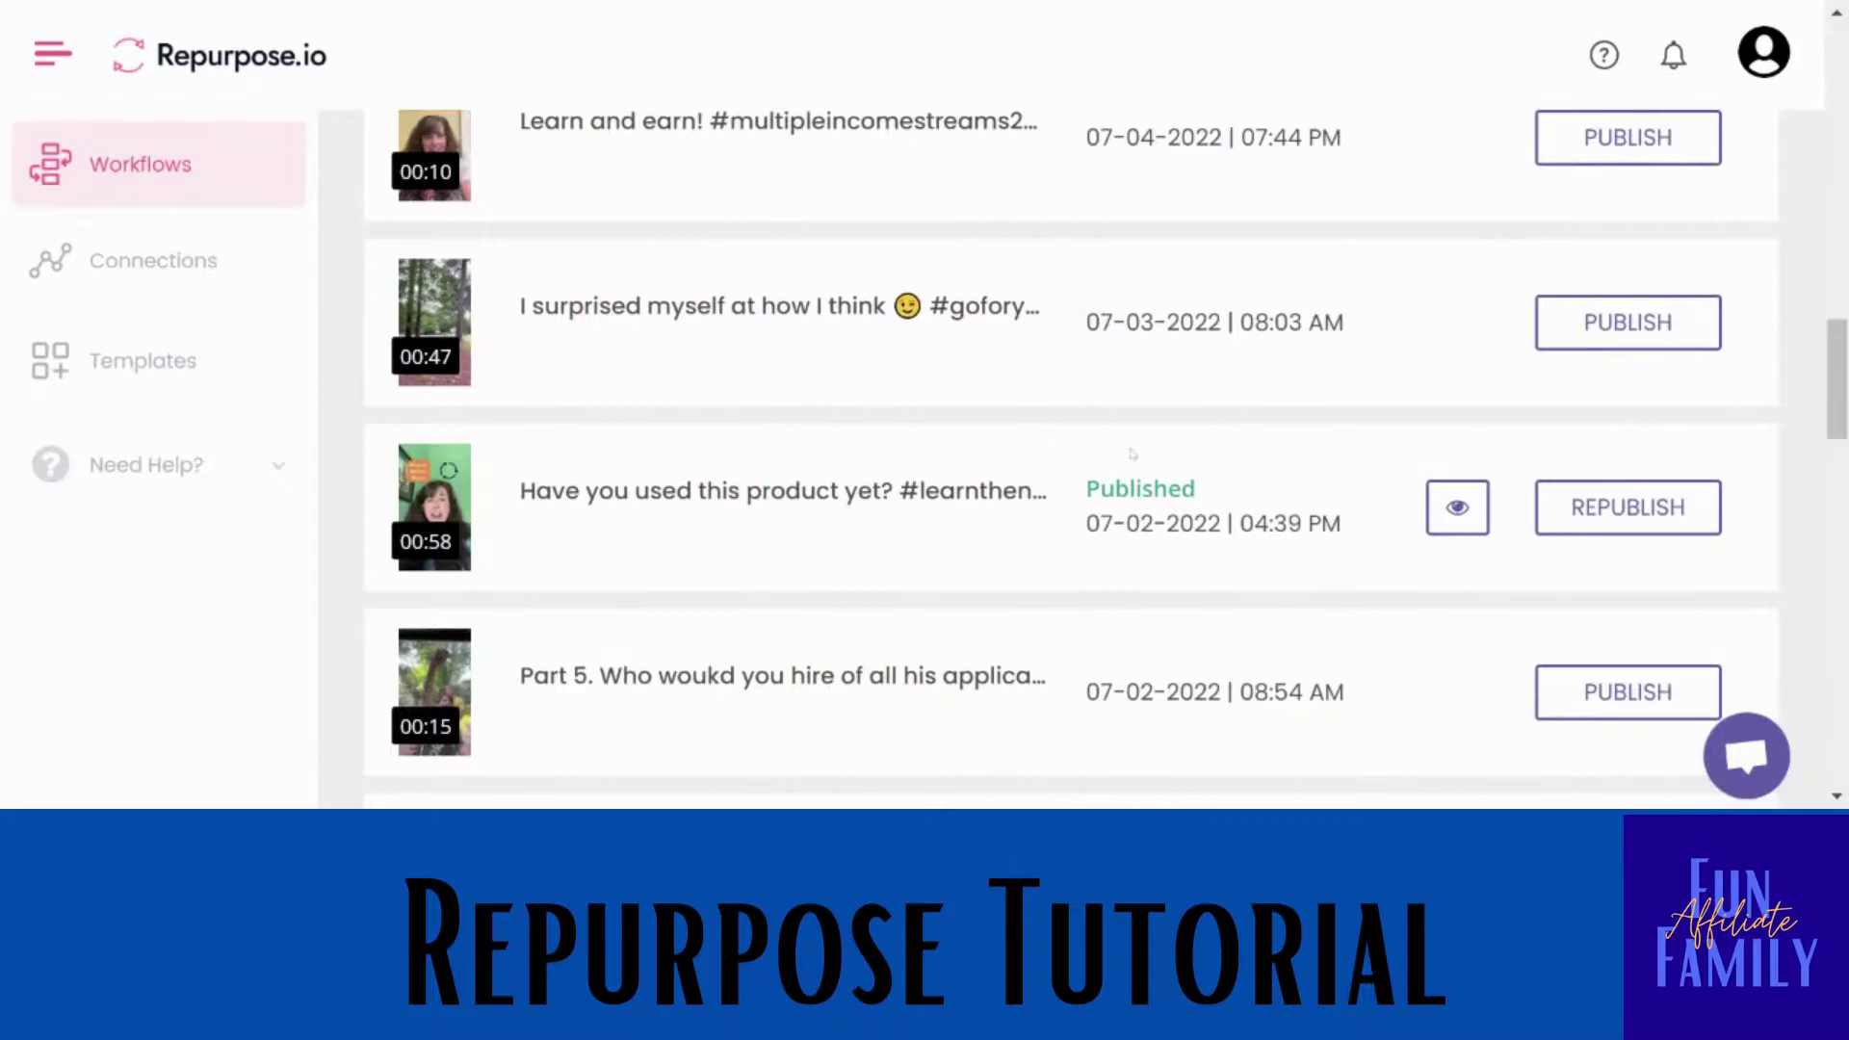
pyautogui.moveTo(1834, 395); pyautogui.dragTo(1816, 87)
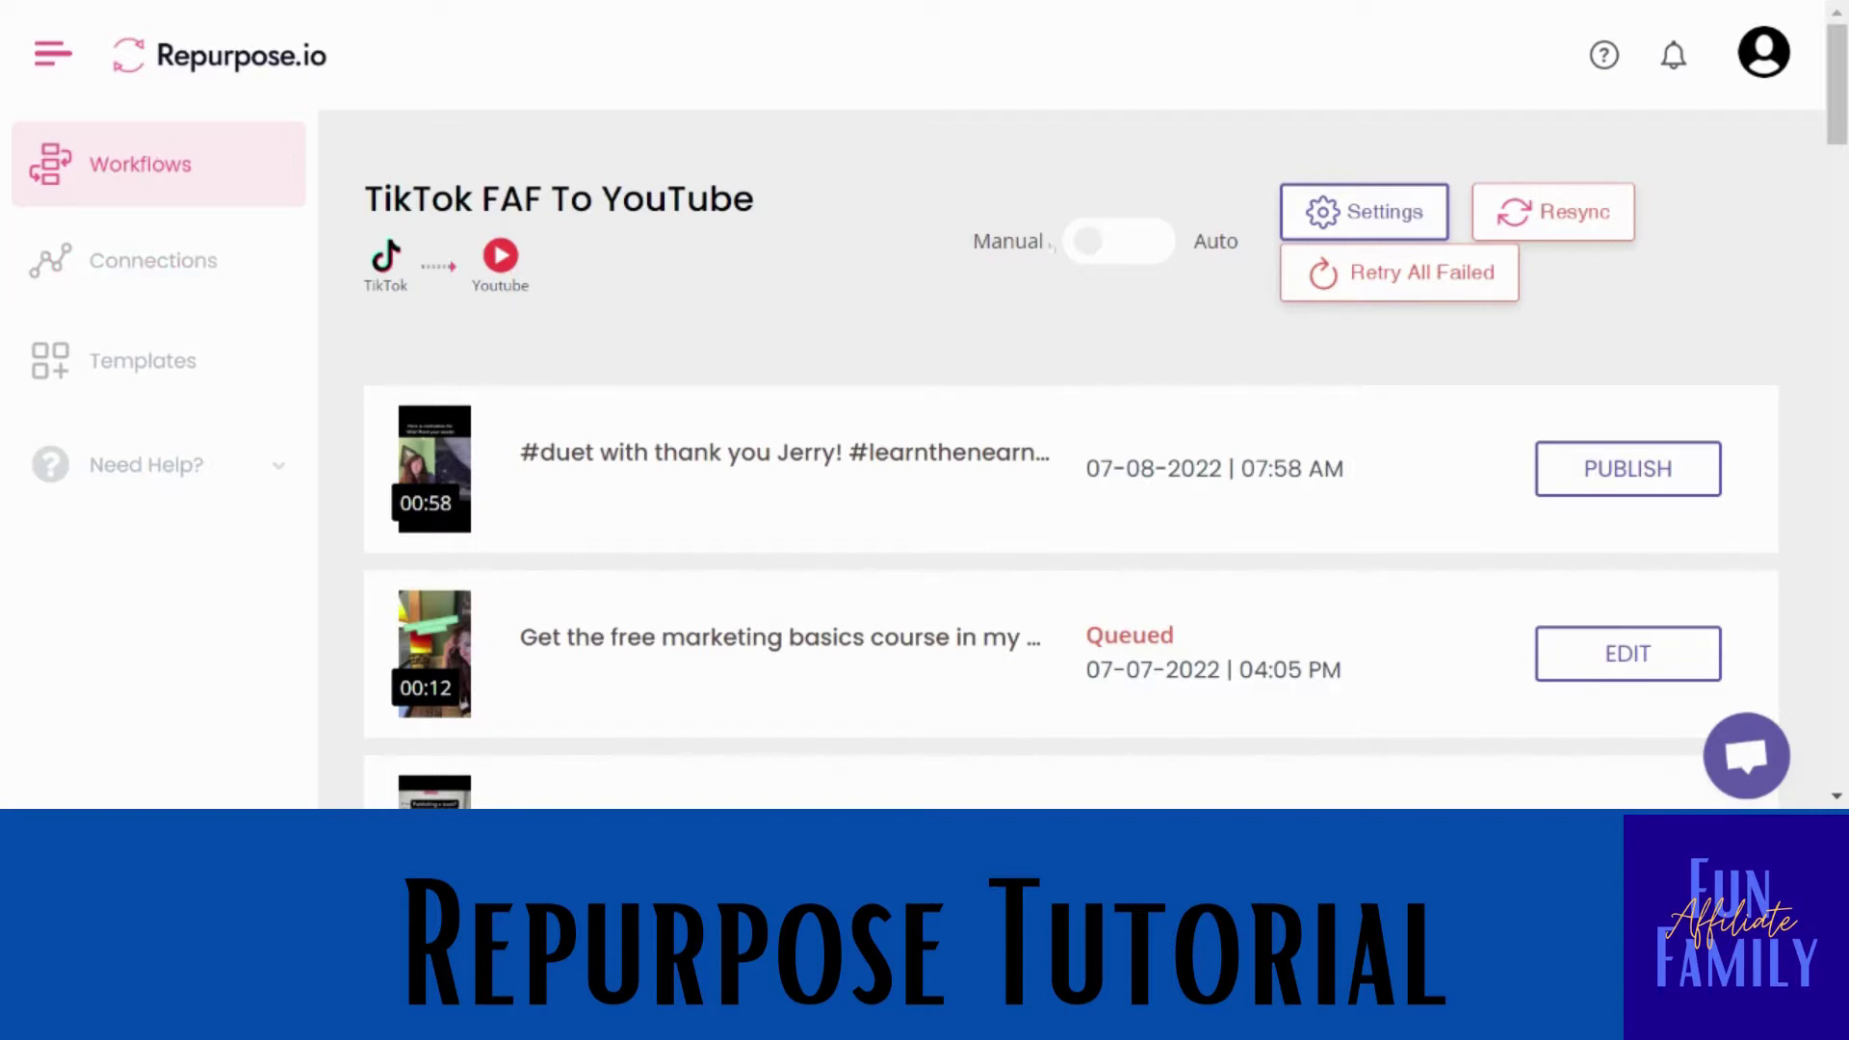
# - Open My Templates to view the saved 'pinterest trial' 720 X 1280 template
pyautogui.click(177, 354)
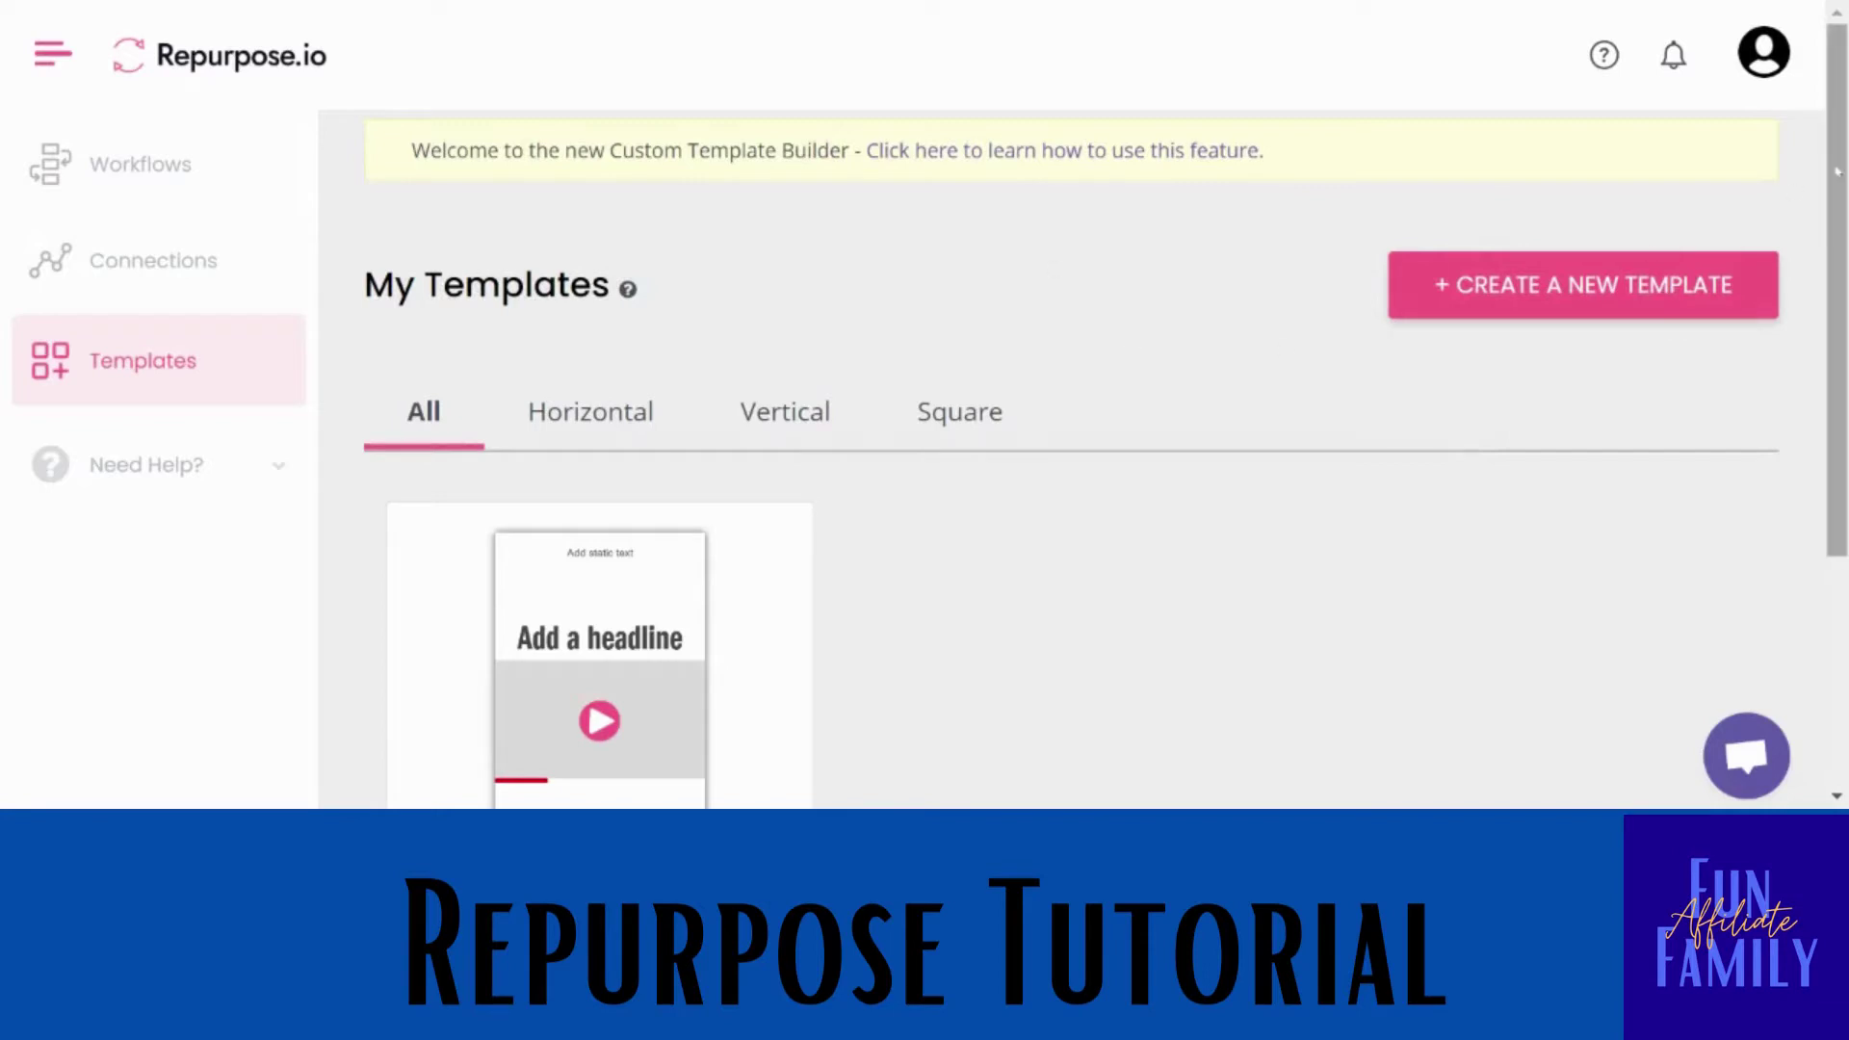
pyautogui.moveTo(1833, 185)
pyautogui.mouseDown()
pyautogui.moveTo(1832, 409)
pyautogui.moveTo(1831, 174)
pyautogui.mouseUp()
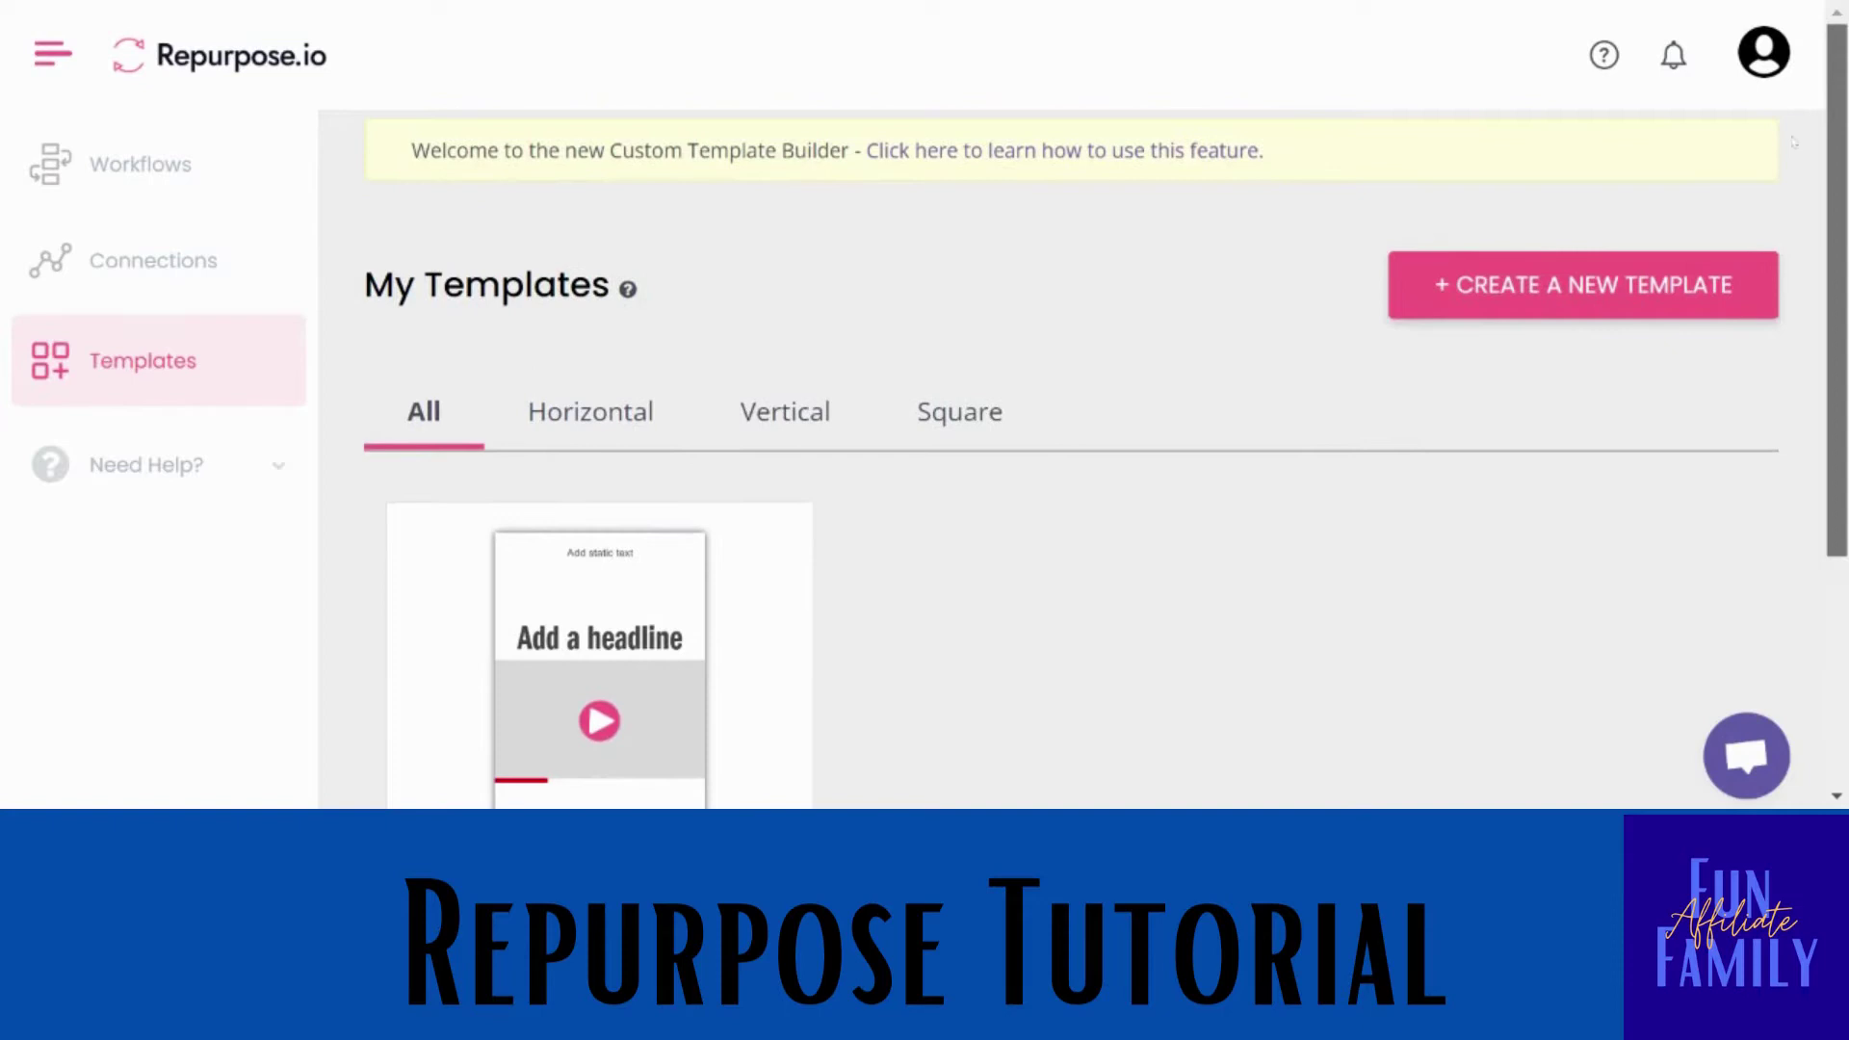